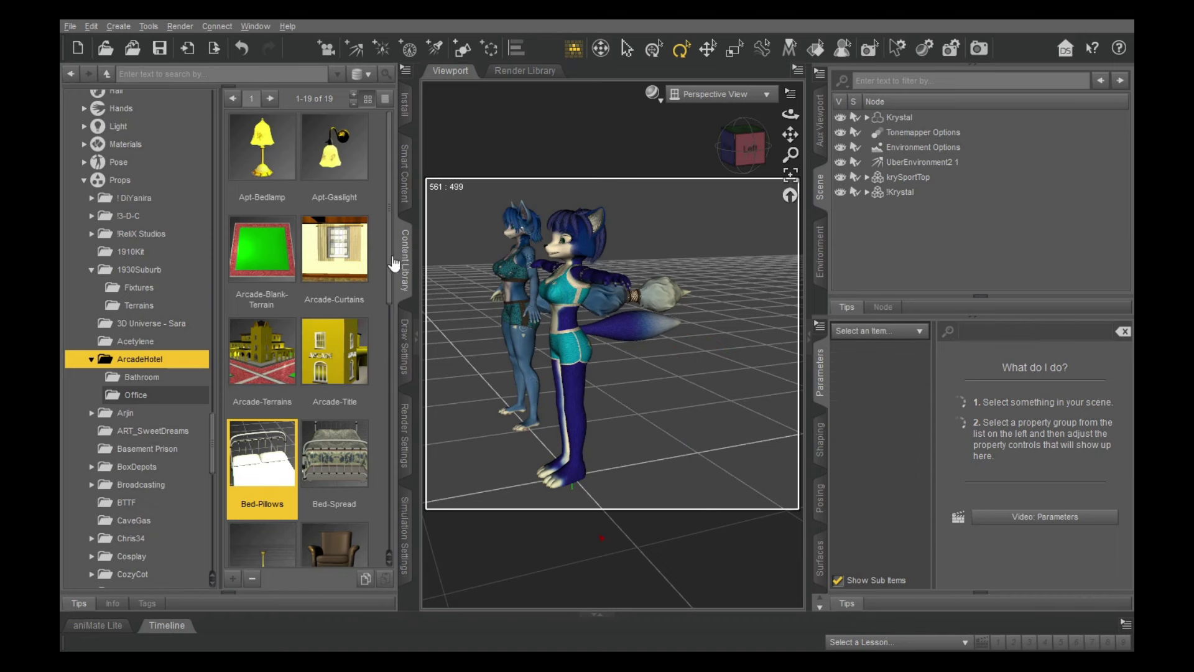
Set the global render aspect ratio to 3 : 4
mouse_move(392, 258)
left_mouse_down()
mouse_move(386, 525)
mouse_move(385, 242)
left_mouse_up()
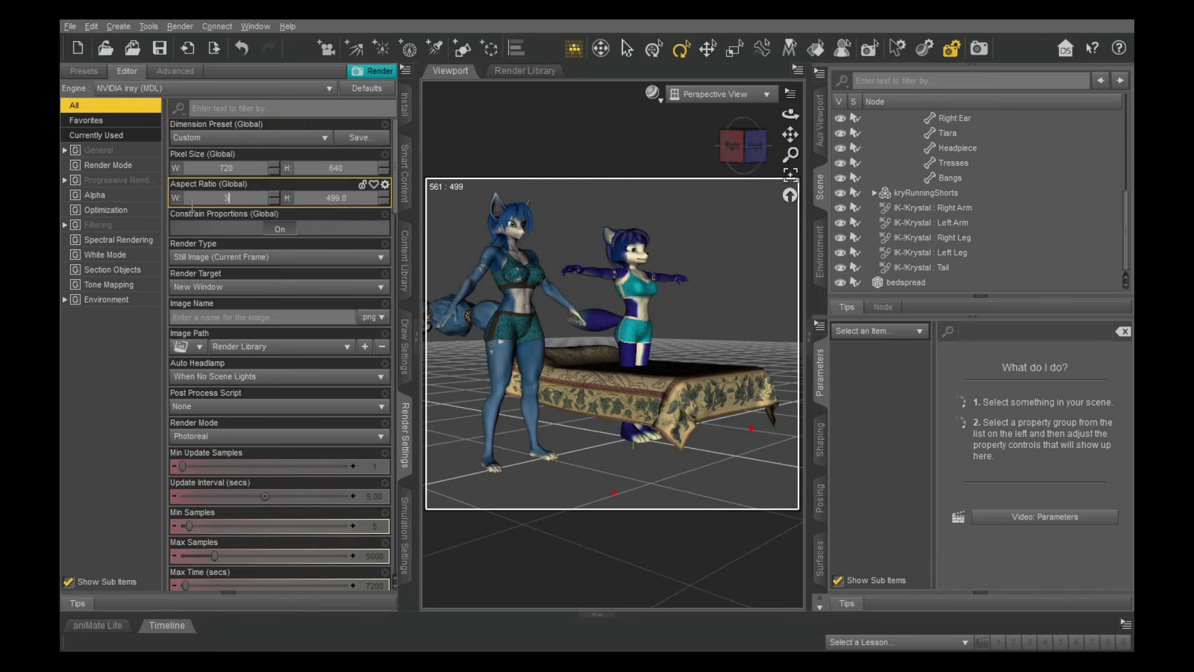
left_click(336, 198)
type("4")
key("Return")
scroll(633, 280, "down", 1)
Add a new camera to the scene and show the auxiliary viewport beside the main view
left_click(327, 48)
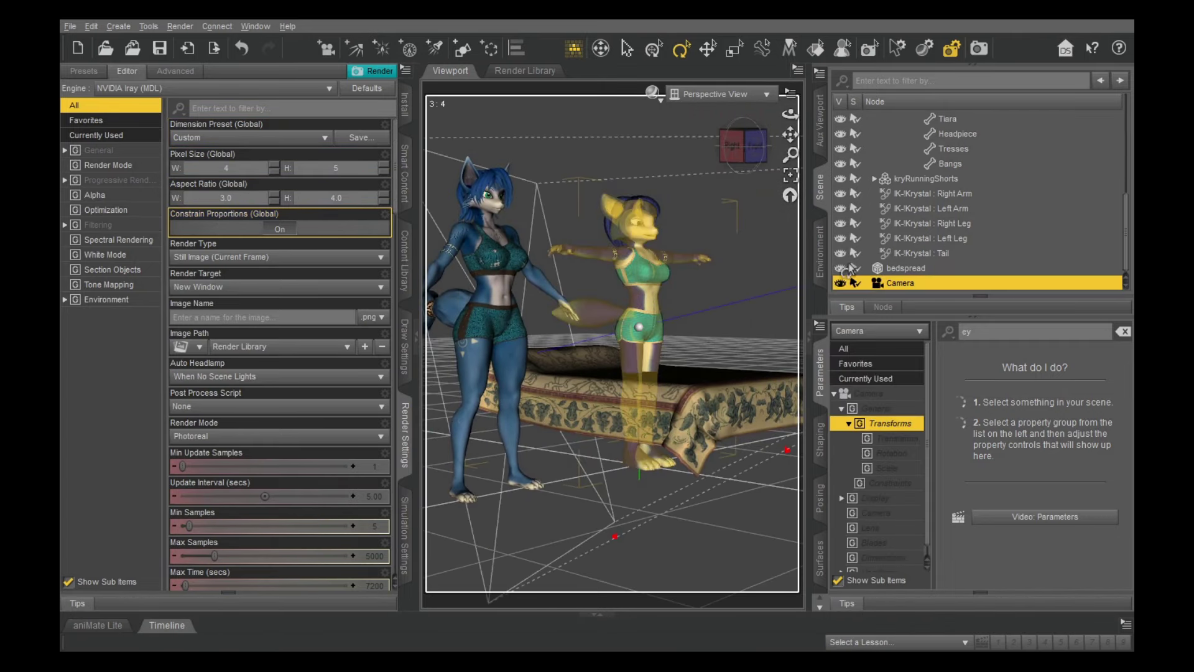
left_click(820, 121)
left_click_drag(743, 146, 771, 214)
left_click(702, 258)
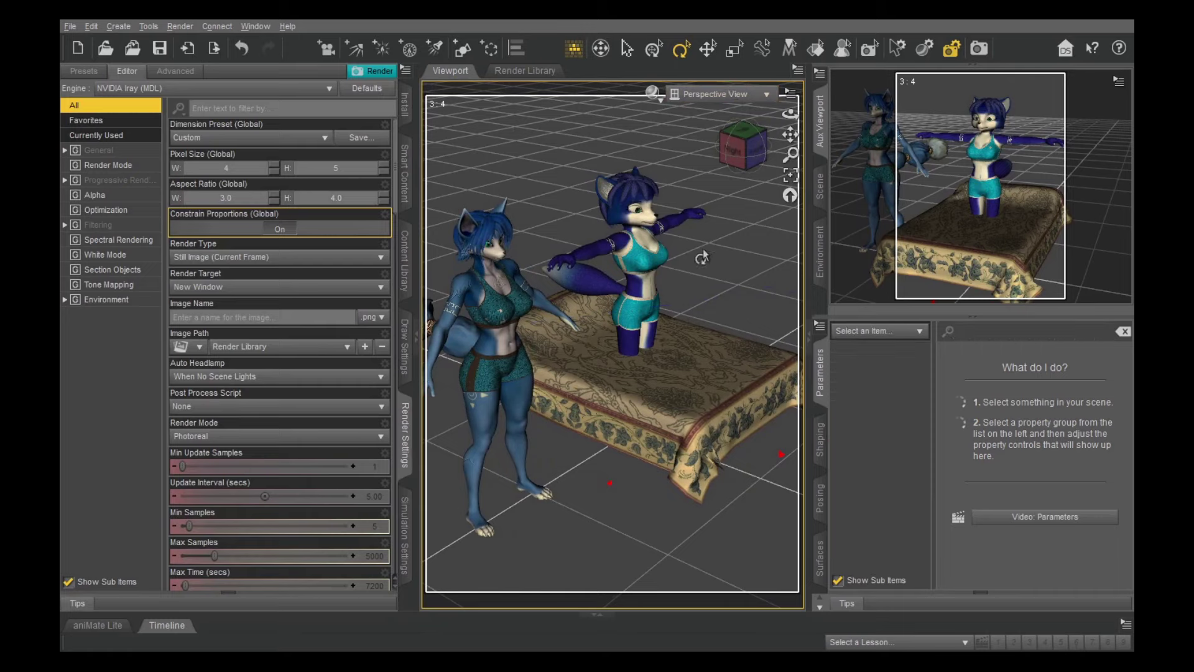
Look through the new Camera, frame the figure at the bed from the side, and return the main view to Perspective View
left_click(721, 94)
left_click(687, 287)
left_click_drag(743, 146, 789, 134)
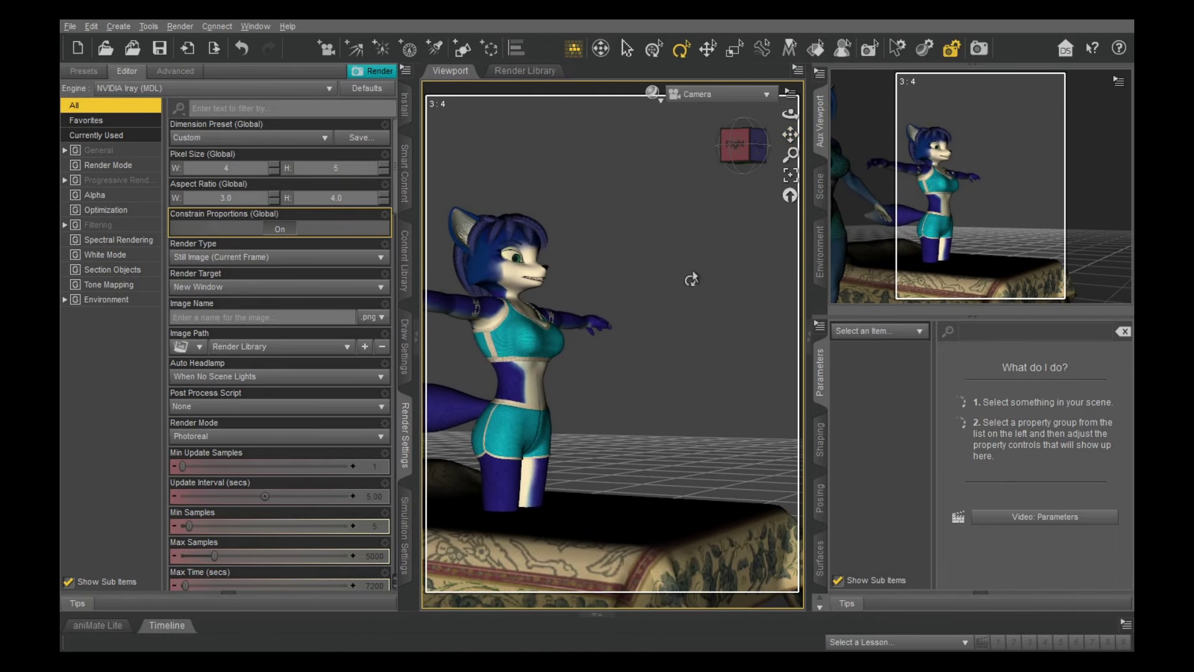
left_click(721, 94)
left_click(703, 127)
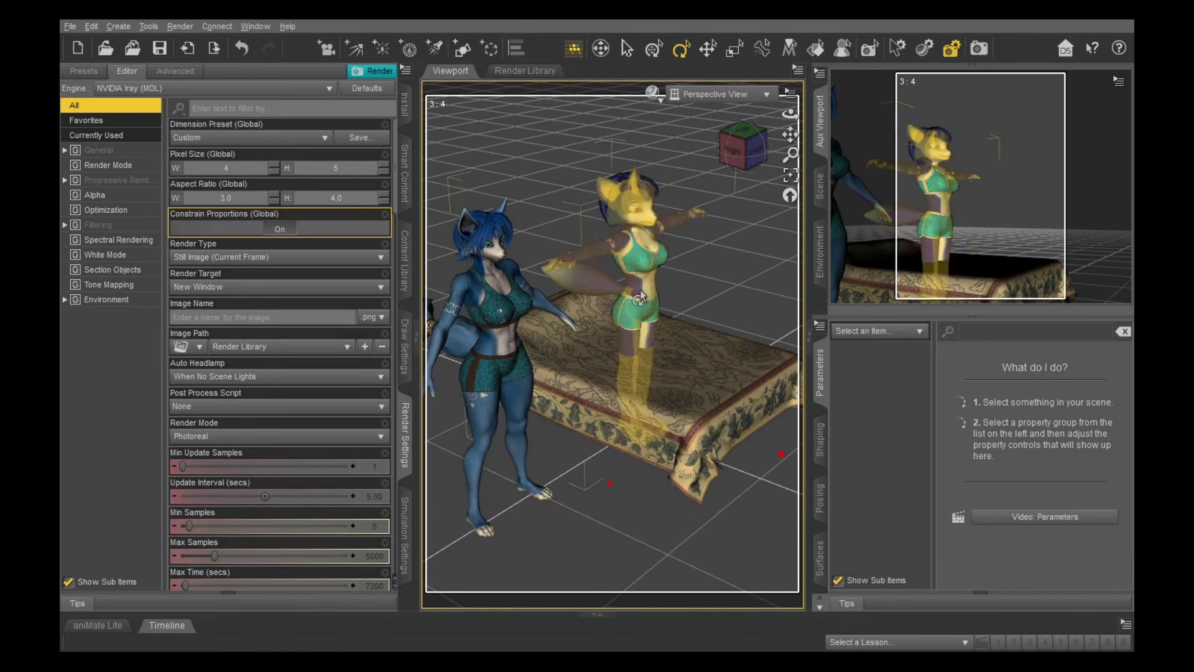
Bend the right thigh and shin of the figure at the bed into a sitting position and raise its left thigh forward
left_click(641, 299)
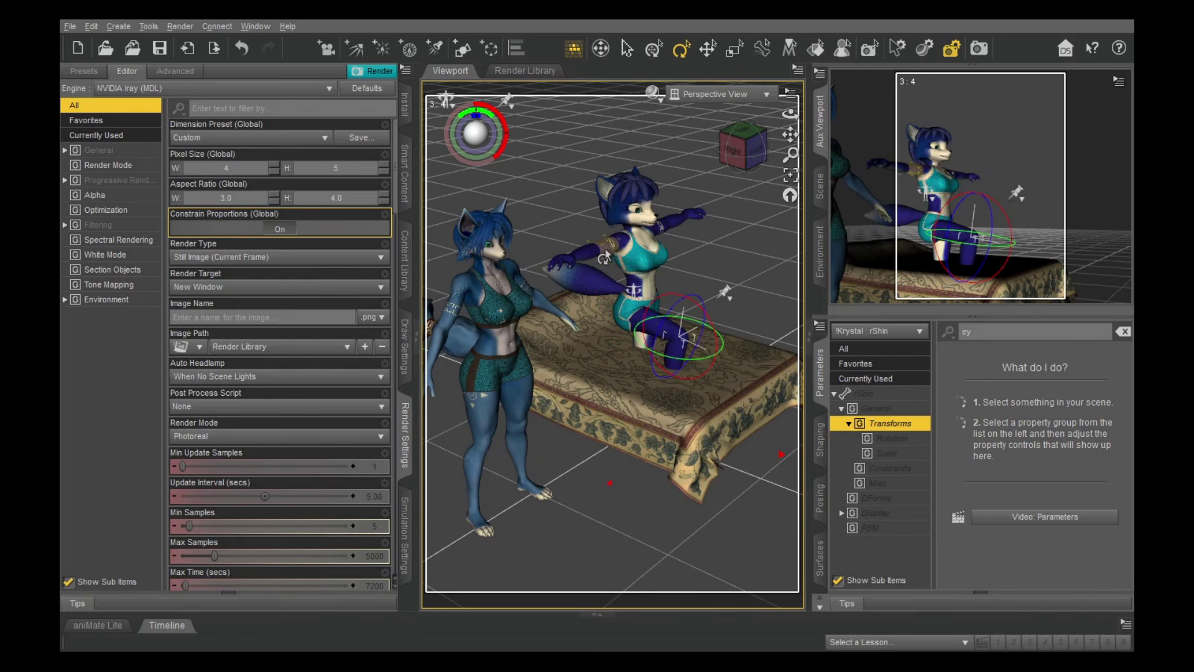
left_click_drag(655, 307, 556, 296, "alt")
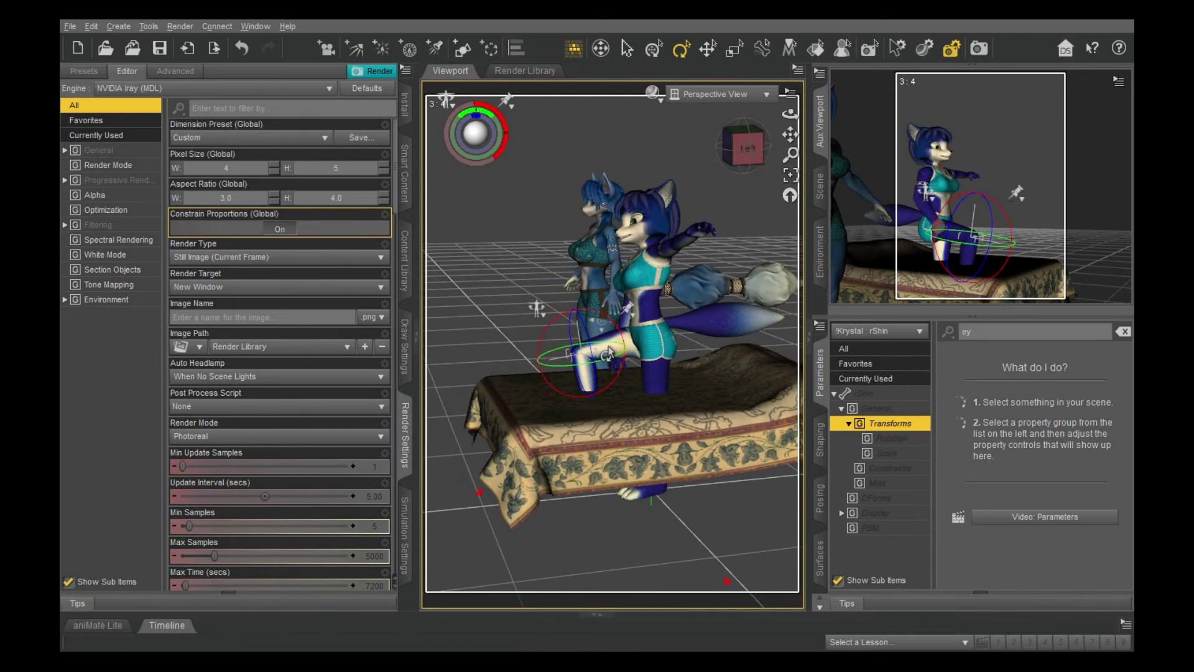
left_click_drag(745, 147, 777, 162)
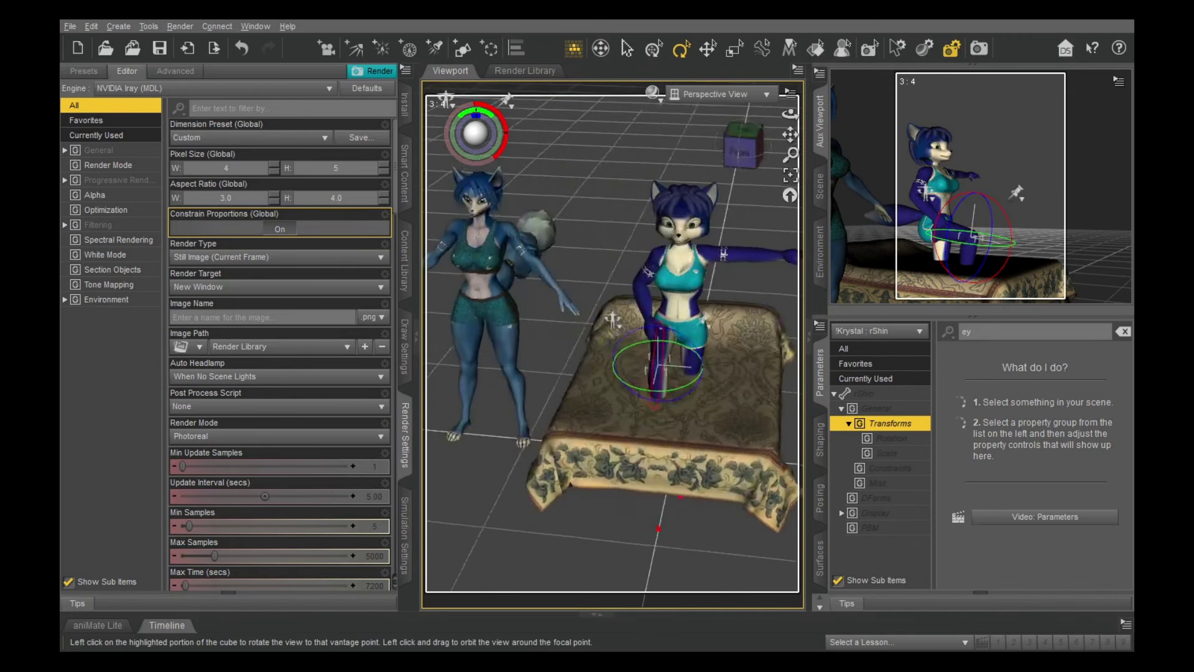
left_click(730, 151)
left_click_drag(659, 326, 729, 333)
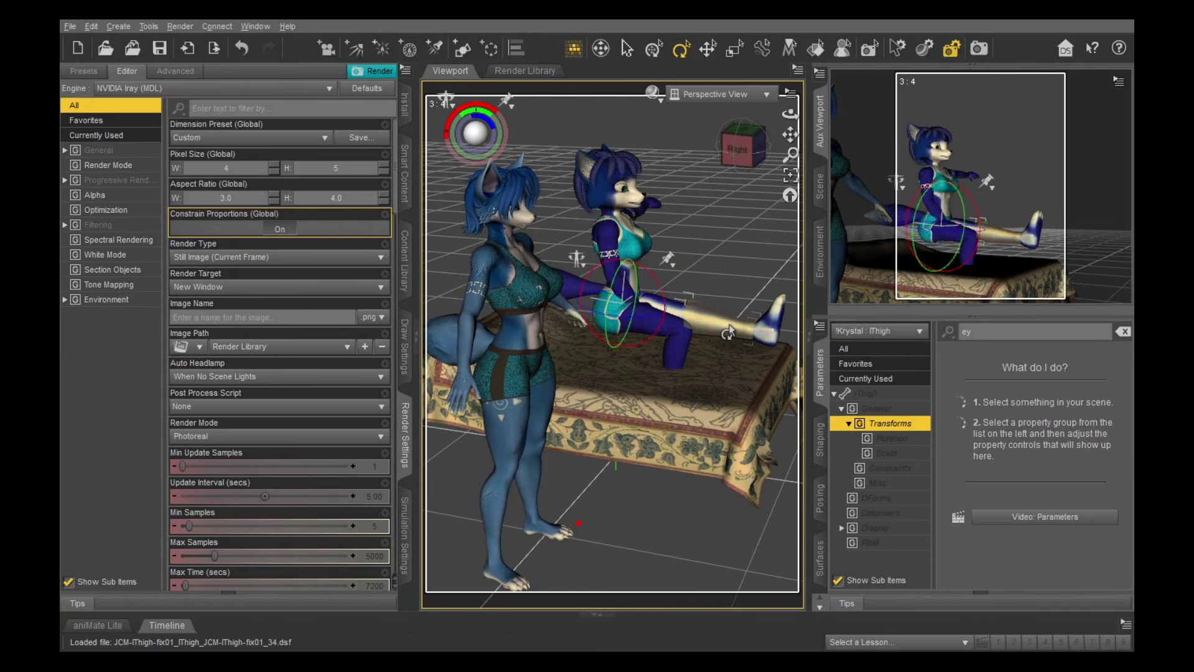
Pose the seated figure's arms, with the right arm lowered to the lap and the left upper arm and forearm raised
left_click_drag(735, 160, 694, 161)
scroll(736, 160, "up", 3)
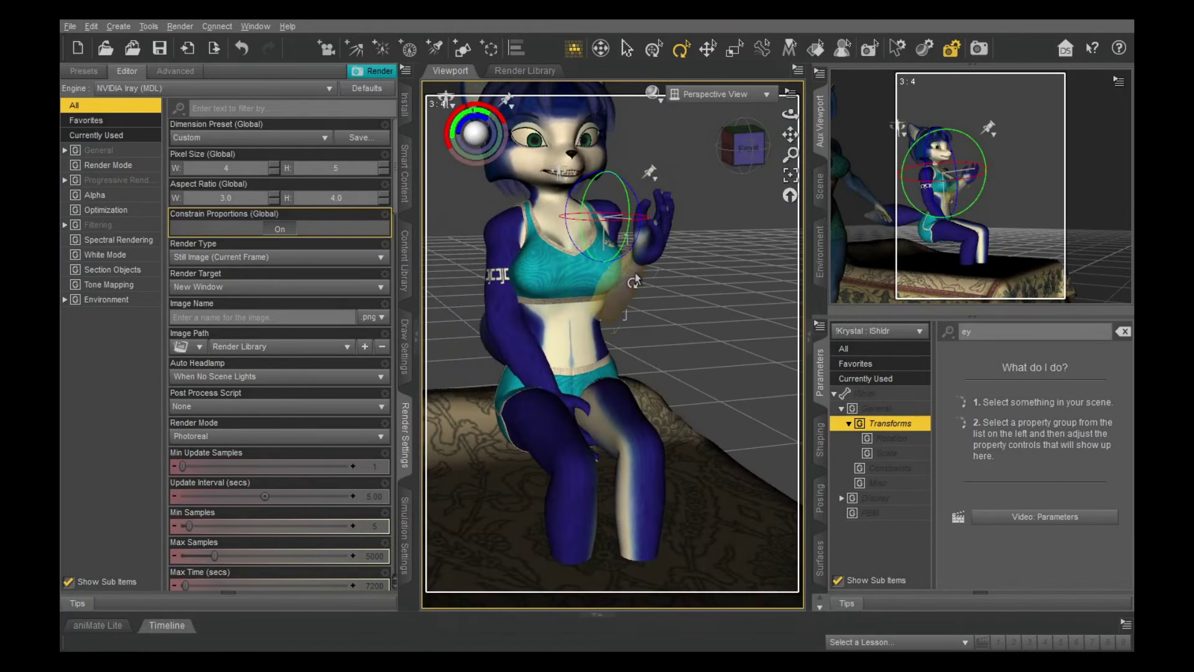
left_click(721, 160)
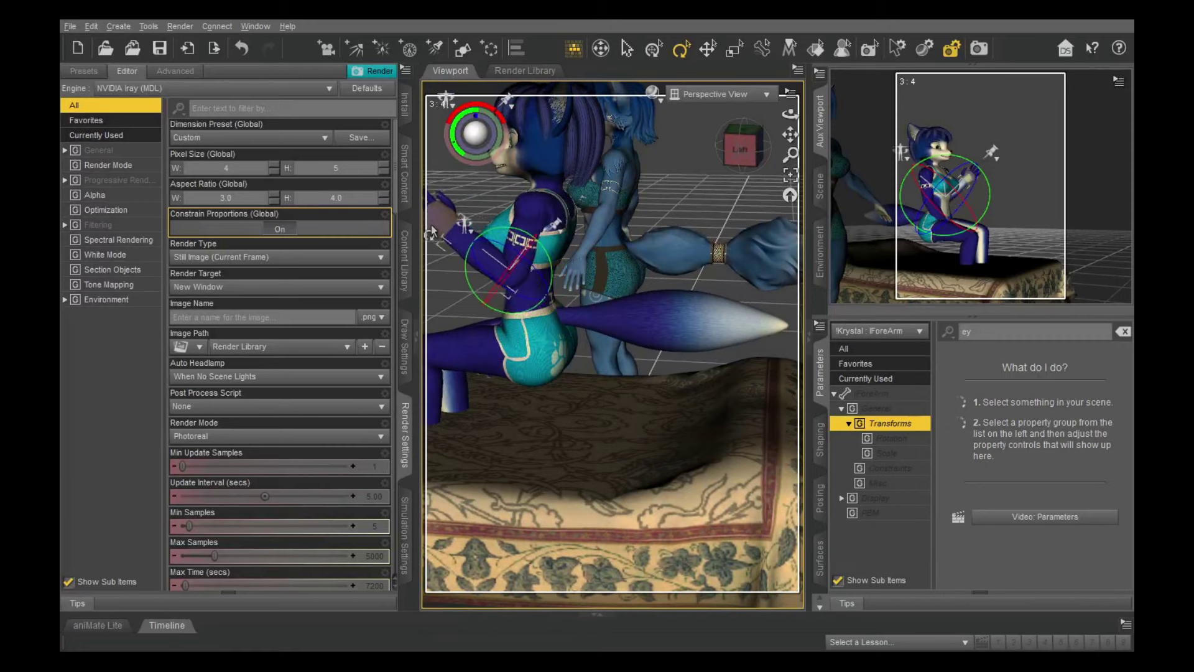
left_click_drag(773, 157, 741, 164)
Curl the ring finger and neighbouring fingers of the figure's raised left hand to form a peace sign
scroll(741, 164, "up", 3)
left_click_drag(790, 135, 657, 233)
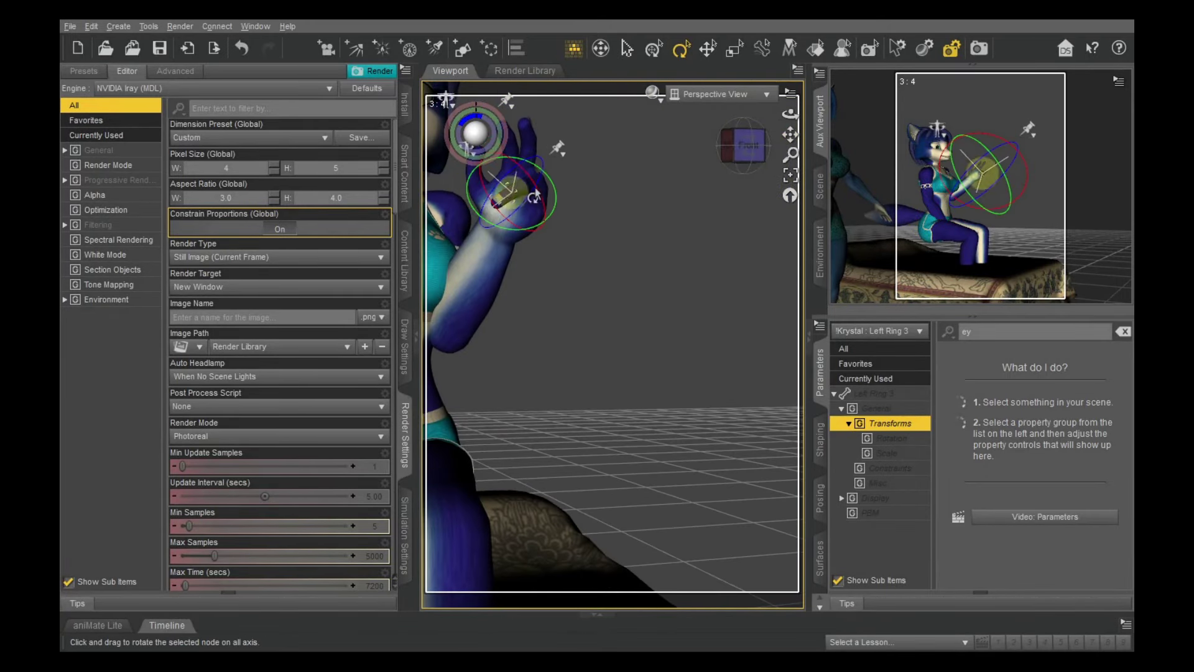
left_click_drag(533, 197, 588, 180, "alt")
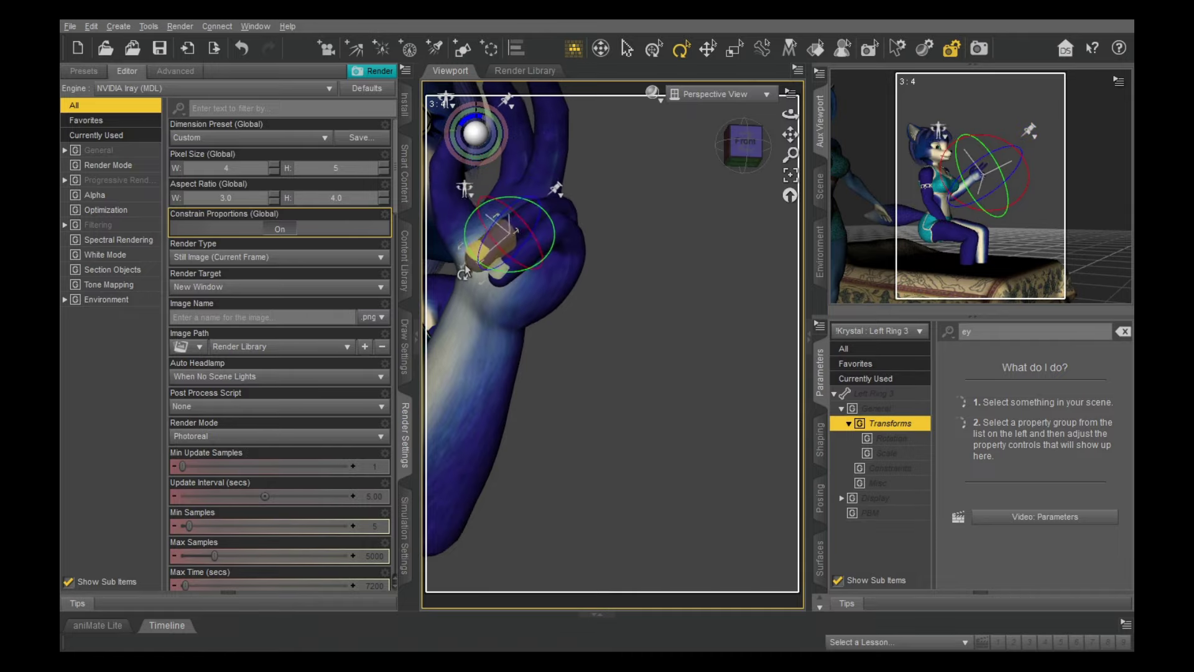
left_click_drag(743, 145, 648, 330)
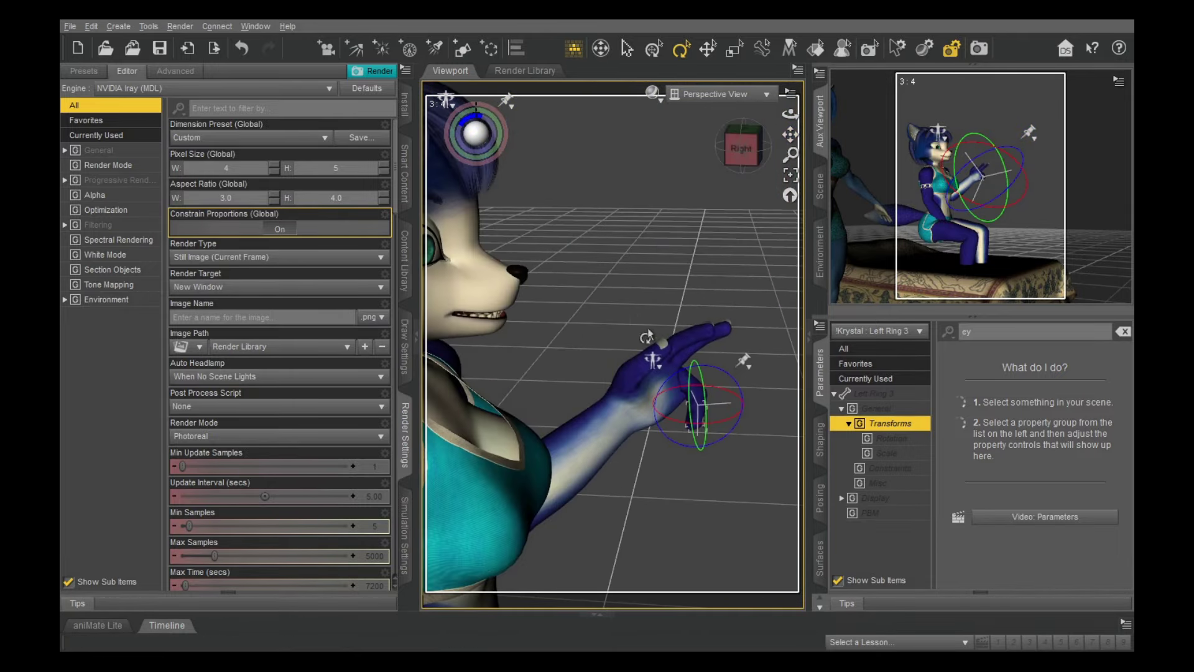
left_click(693, 437)
left_click(690, 432)
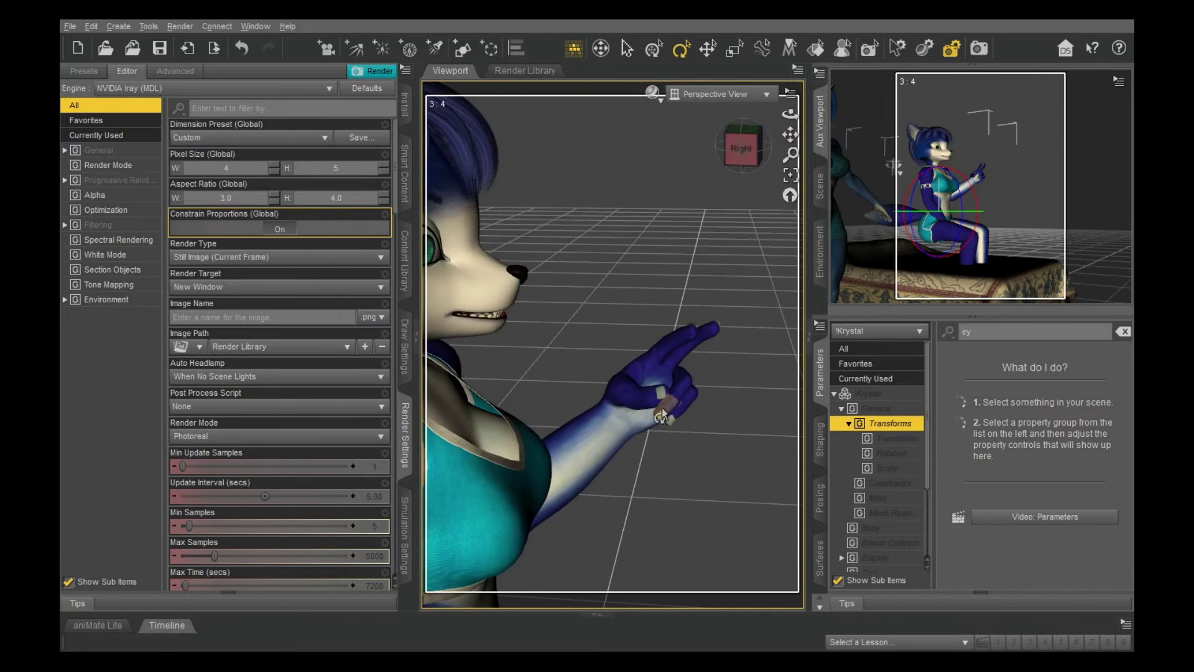
left_click_drag(663, 417, 611, 391, "alt")
mouse_move(743, 145)
left_mouse_down()
mouse_move(749, 122)
mouse_move(771, 121)
mouse_move(766, 144)
mouse_move(724, 147)
left_mouse_up()
left_click(671, 366)
Rotate the seated figure's head and neck so the face turns toward the camera
left_click(498, 350)
left_click_drag(498, 351, 525, 365)
mouse_move(459, 342)
left_mouse_down()
mouse_move(461, 321)
mouse_move(465, 332)
left_mouse_up()
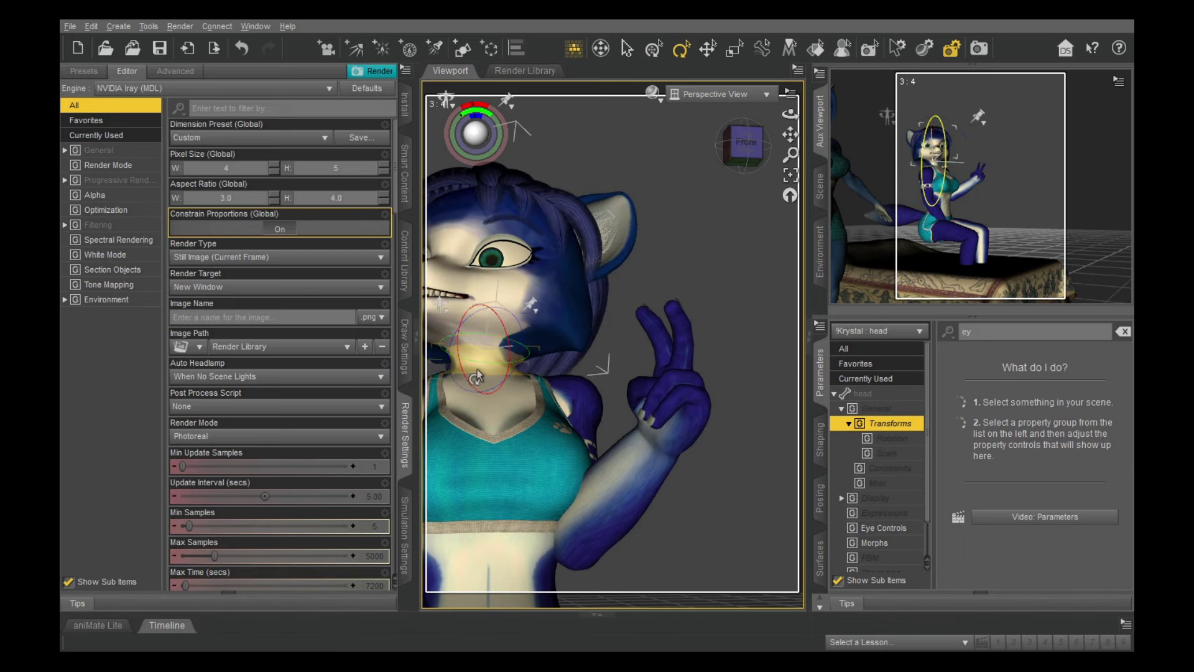
left_click(478, 367)
left_click_drag(489, 385, 496, 385)
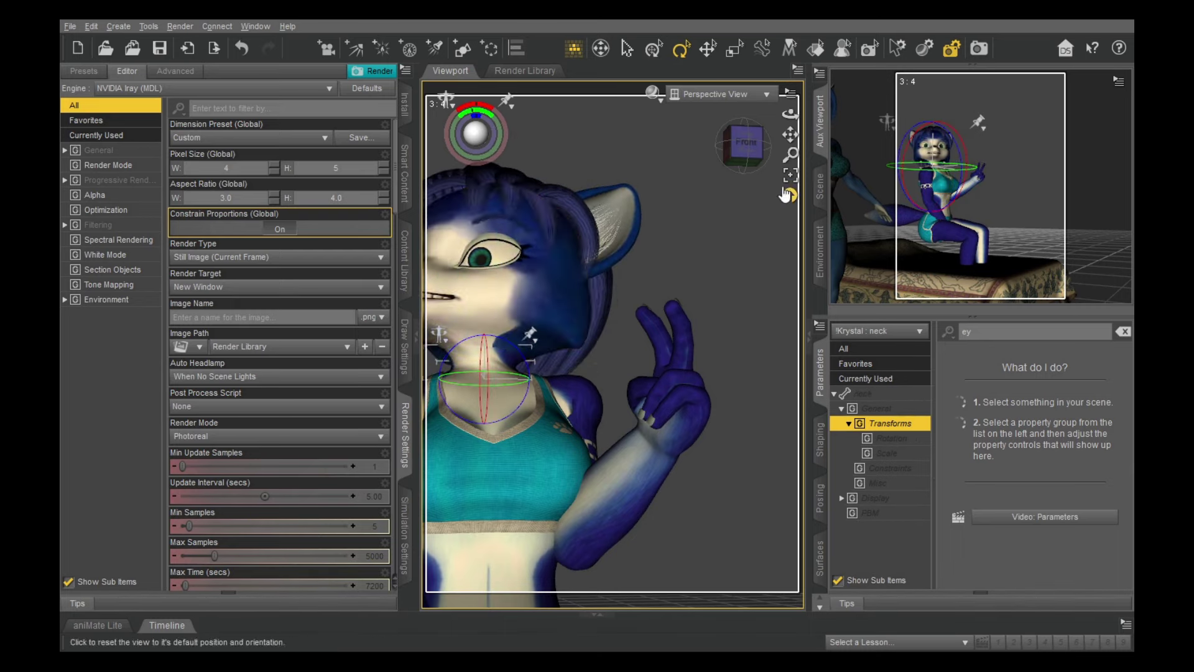
Rotate the raised left hand at the wrist to adjust the angle of the peace sign
left_click_drag(615, 296, 675, 390, "alt")
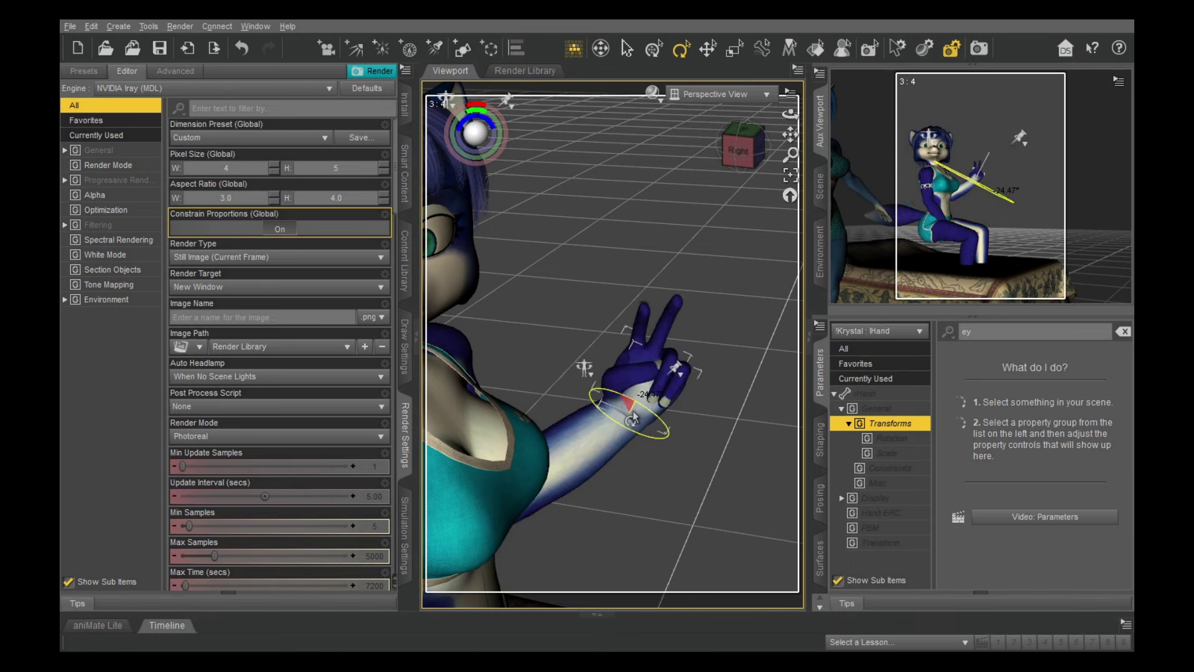
left_click(667, 423)
left_click(614, 410)
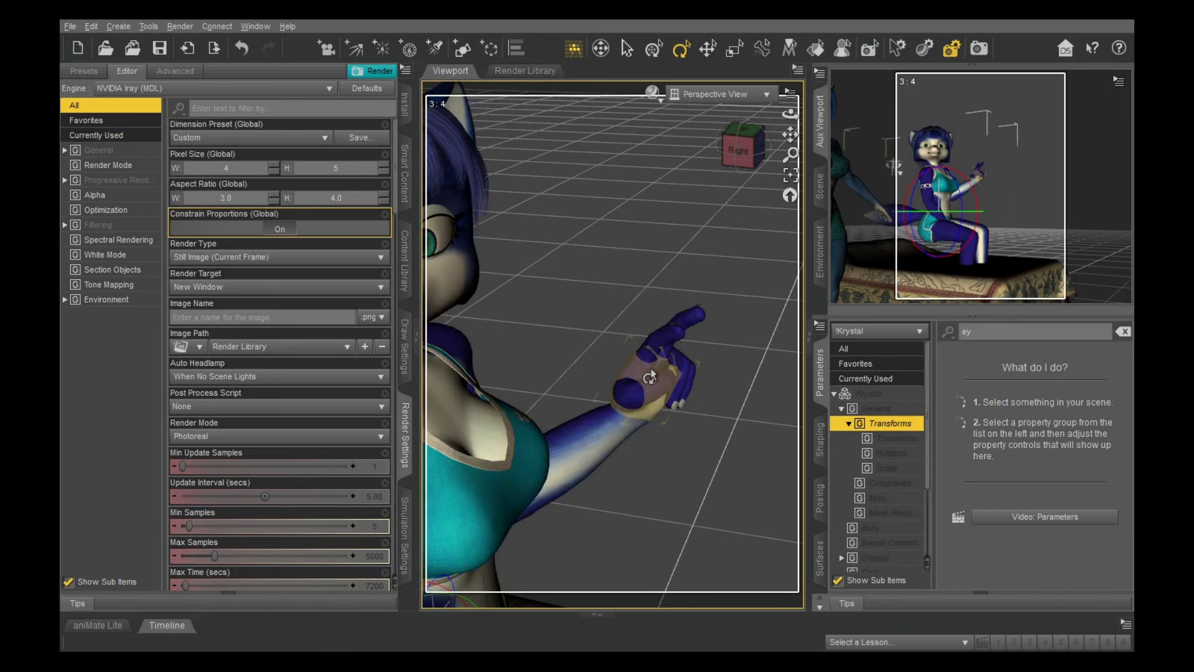
left_click_drag(650, 369, 632, 353)
left_click(623, 398)
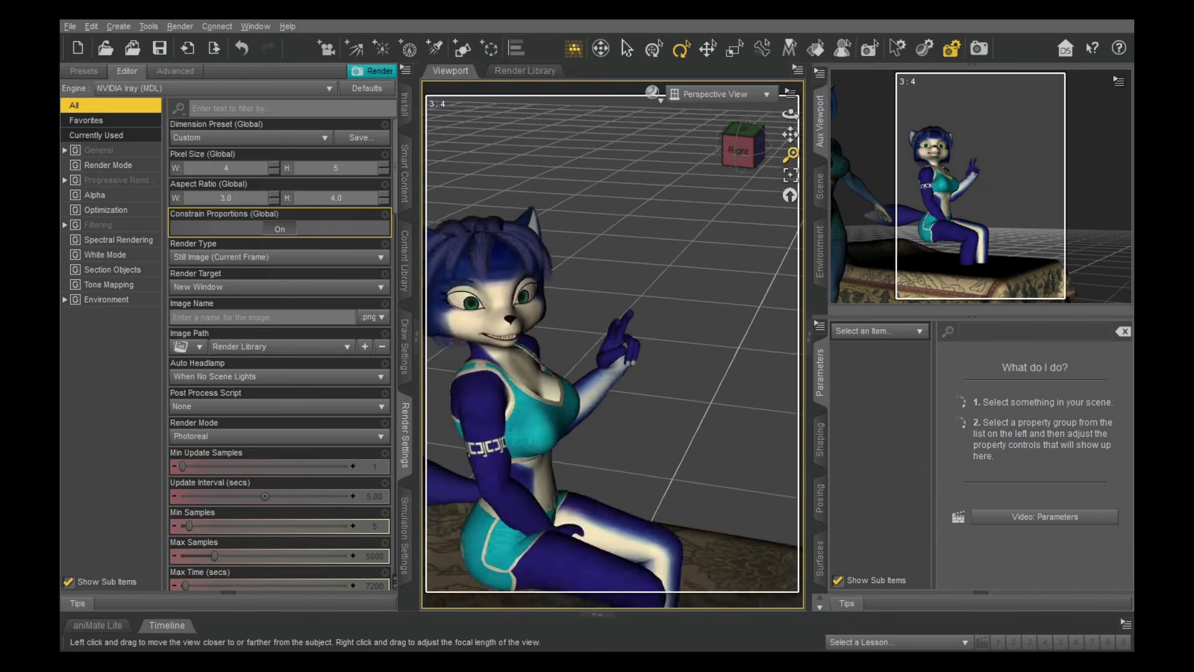
Close the seated figure's right hand in the lap by setting its ERC_Grasp to 100%
left_click_drag(789, 155, 373, 452)
left_click(547, 401)
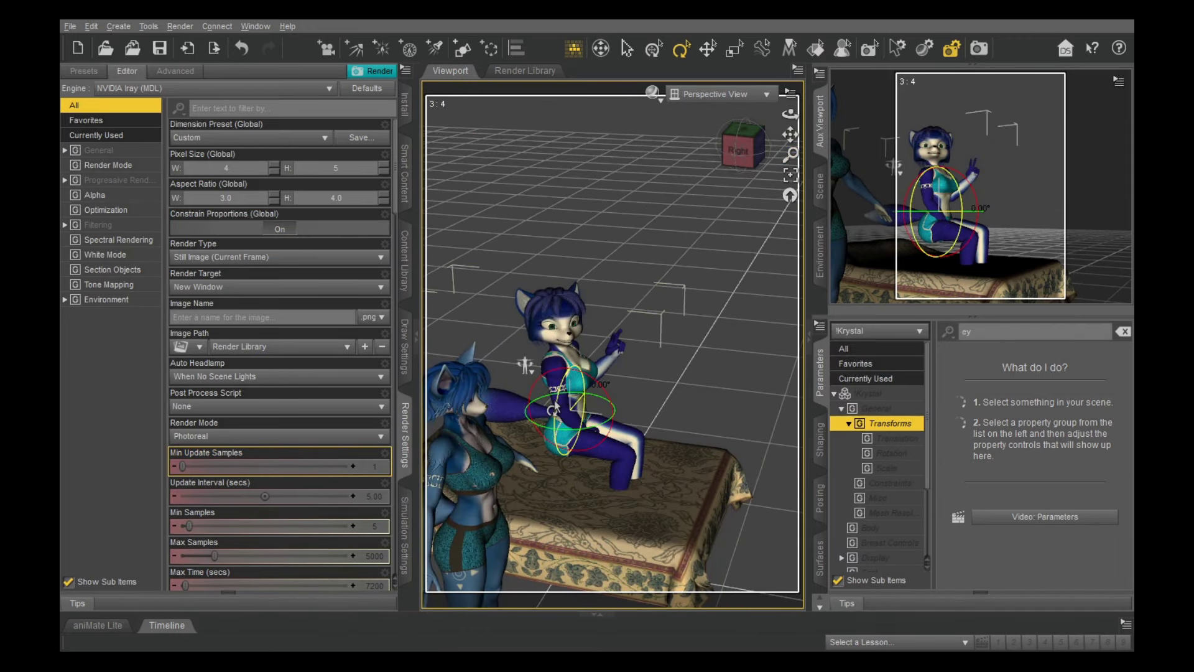
scroll(528, 401, "up", 4)
left_click(496, 441)
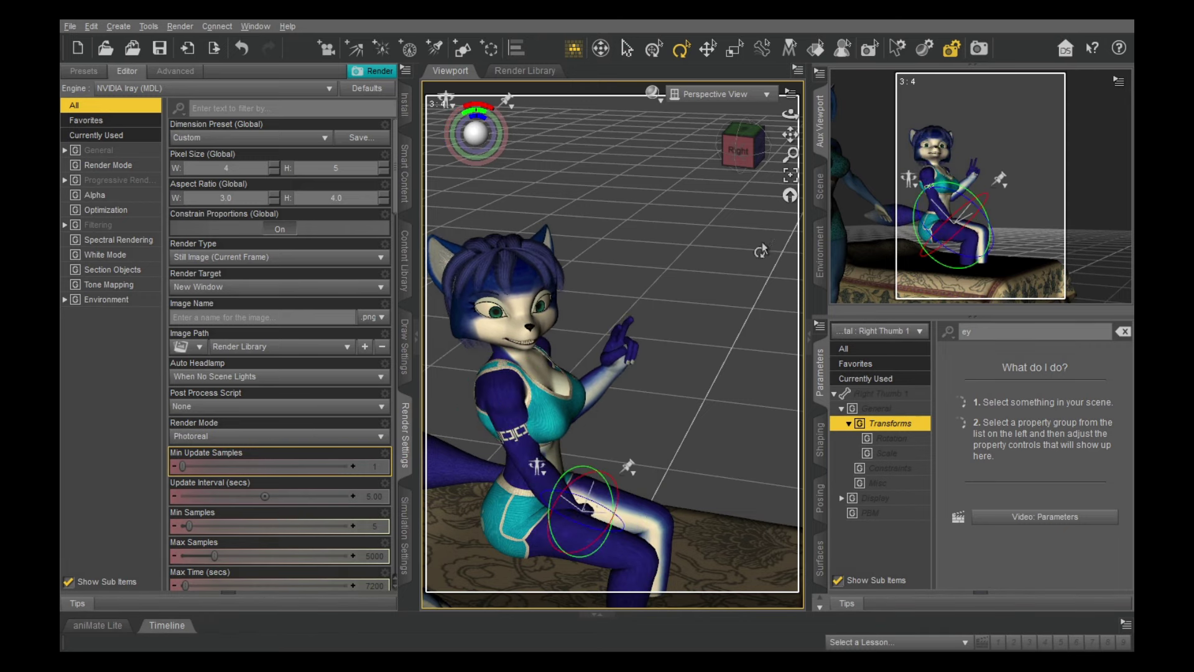
left_click_drag(743, 146, 560, 280)
left_click_drag(743, 146, 582, 435)
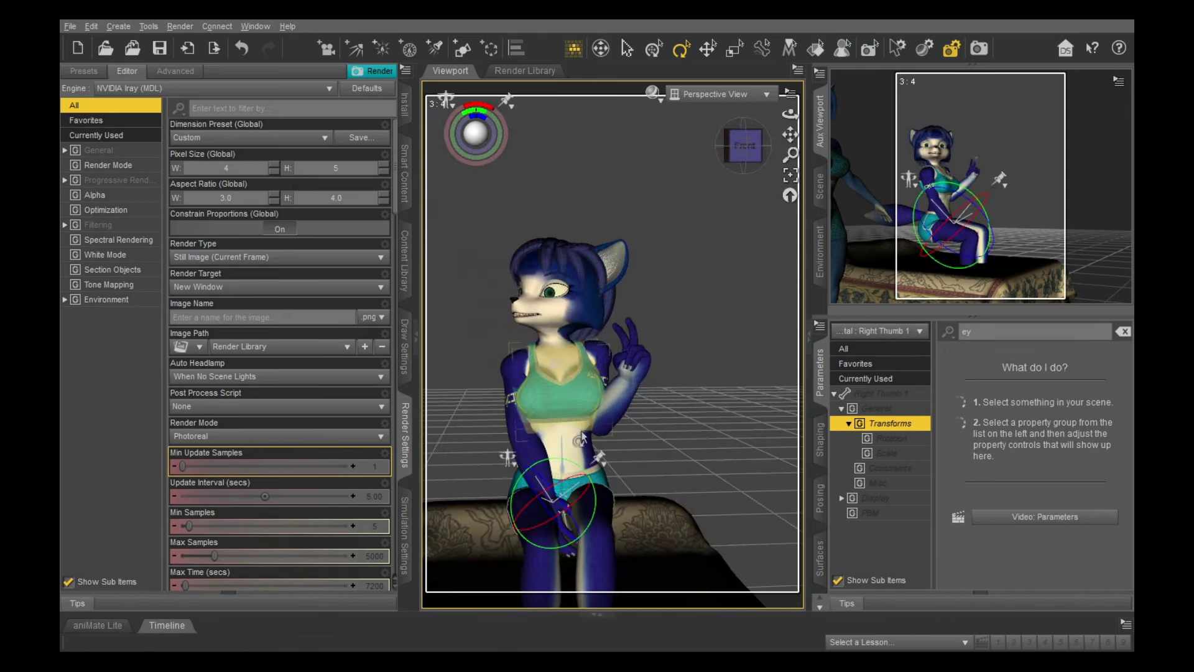
scroll(581, 435, "up", 3)
middle_click_drag(581, 435, 525, 317)
left_click(480, 461)
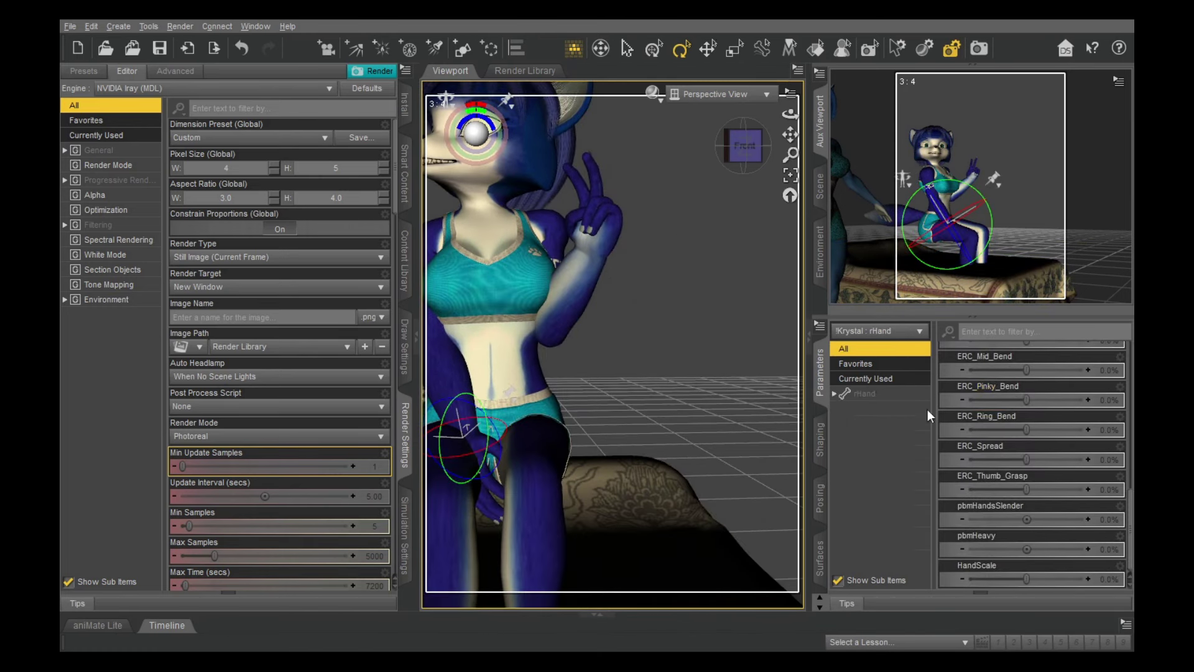
scroll(1044, 473, "up", 3)
scroll(635, 443, "up", 3)
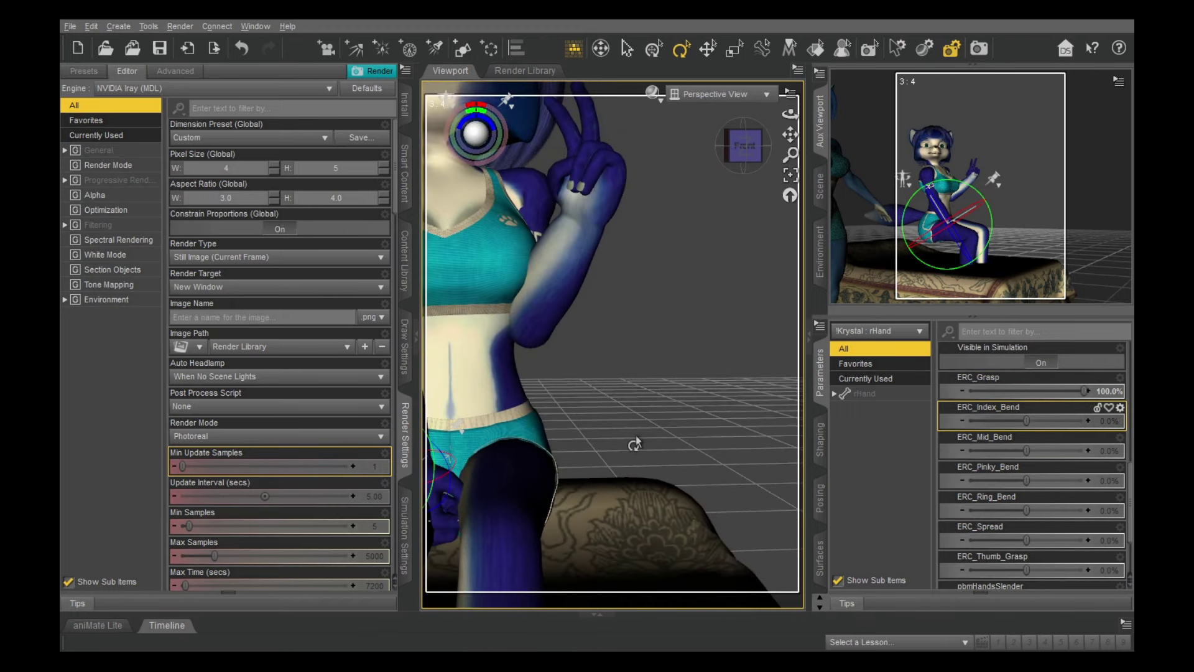
Move the whole seated figure forward to the end of the bed and lower it onto the bedspread
scroll(636, 438, "down", 5)
left_click_drag(743, 146, 669, 221)
scroll(669, 222, "down", 3)
left_click(708, 48)
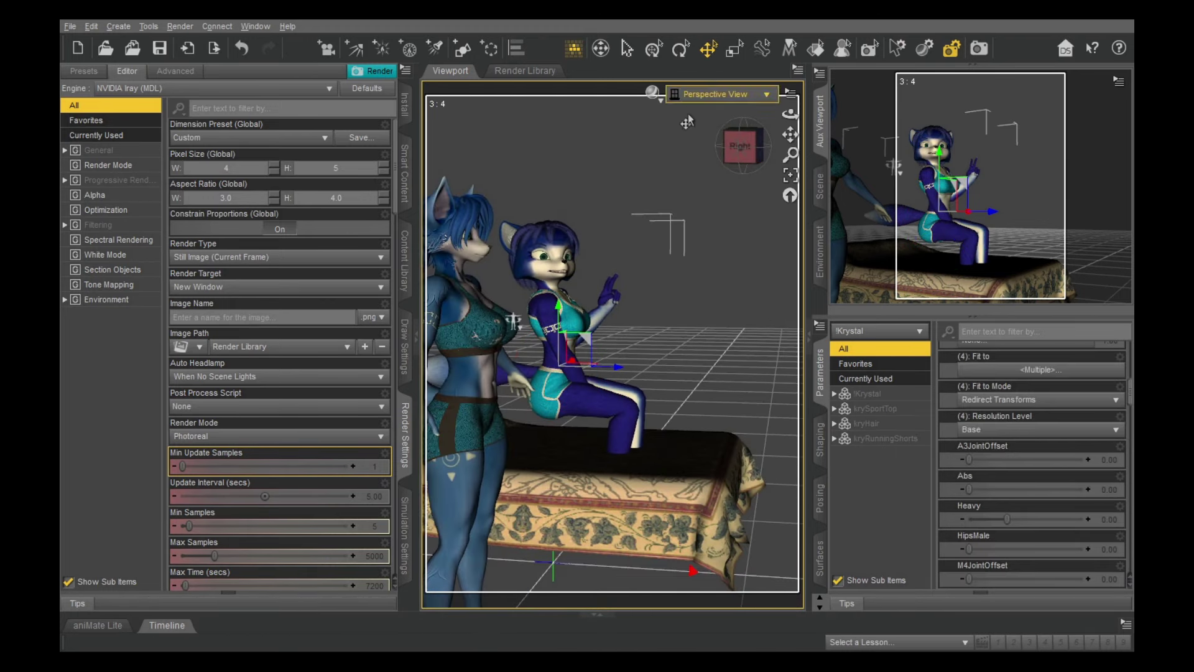
left_click_drag(617, 367, 749, 369)
left_click(241, 48)
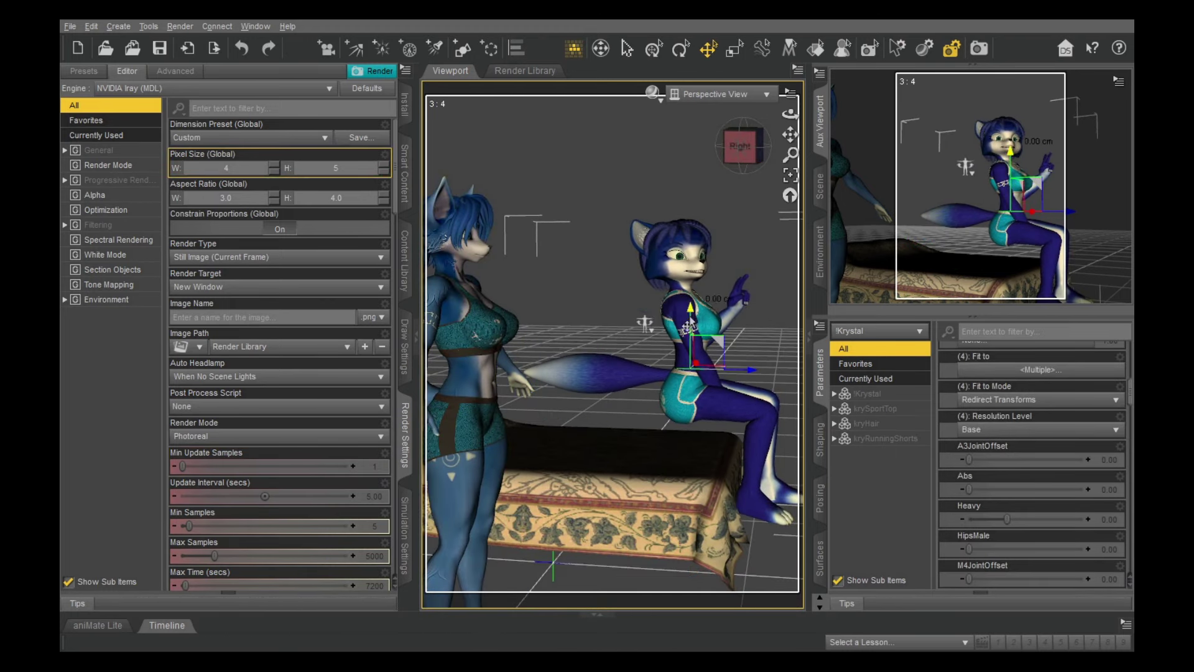
left_click_drag(690, 322, 690, 364)
Shift the seated figure sideways along the end of the bed, toward the standing figure
left_click(758, 146)
left_click_drag(637, 404, 578, 407)
left_click(546, 524)
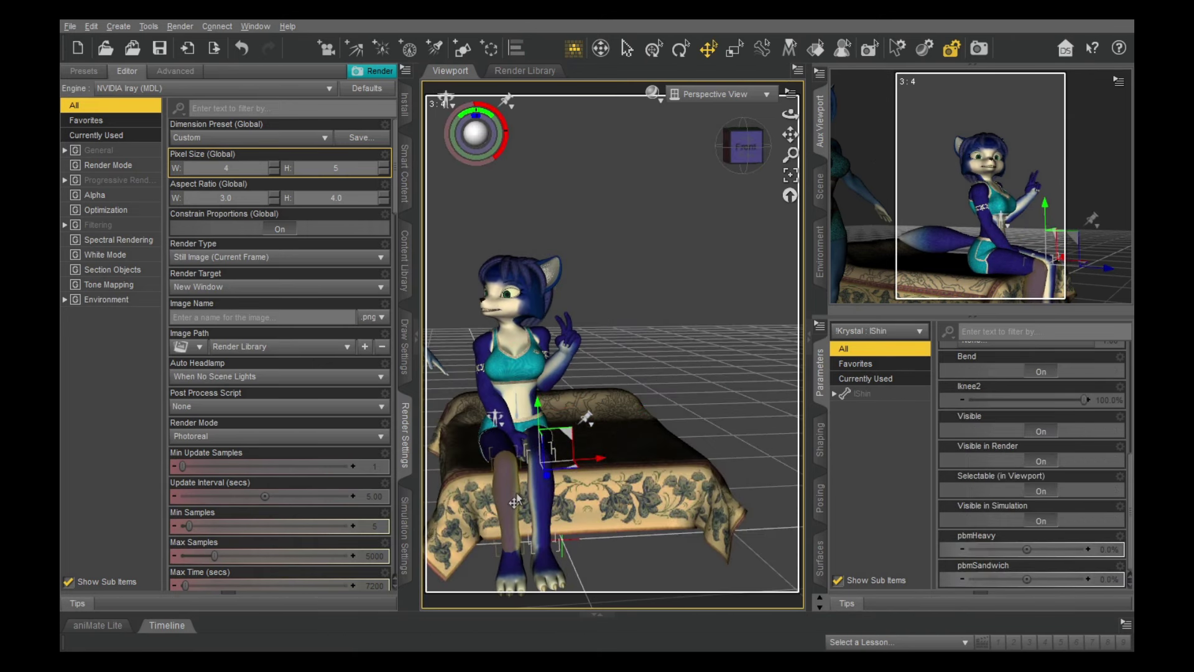
left_click(634, 552)
Turn the seated figure's head further toward the camera and adjust the direction of both eyes
left_click_drag(745, 147, 777, 148)
left_click(635, 283)
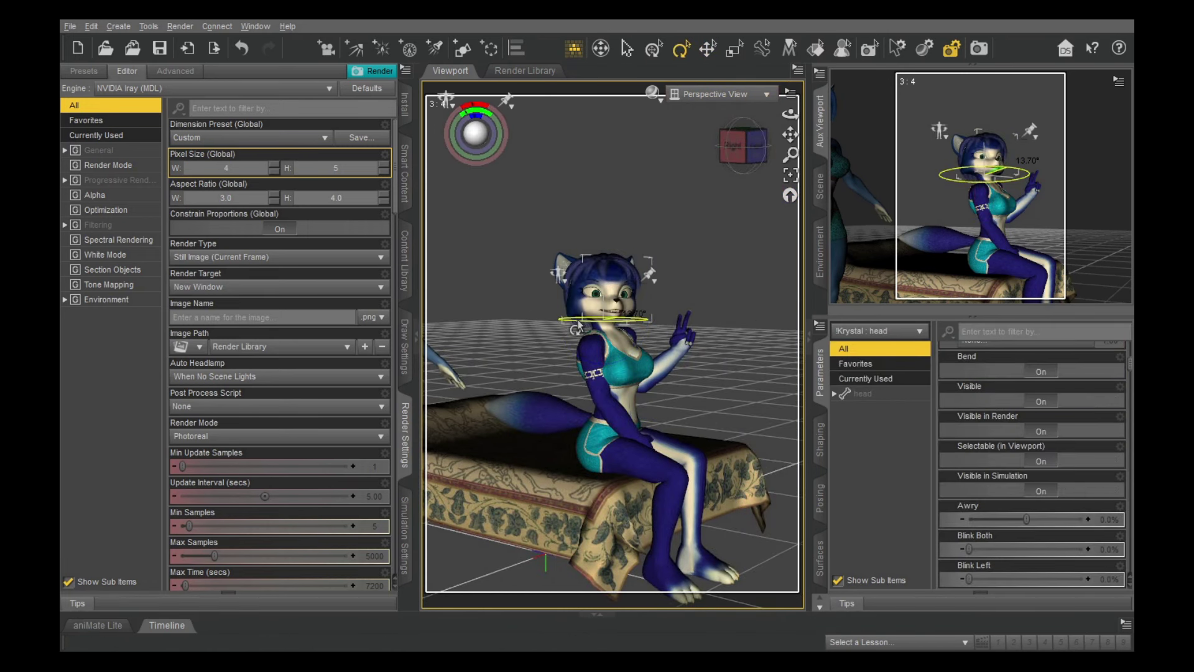
left_click_drag(578, 326, 608, 323)
left_click(594, 305)
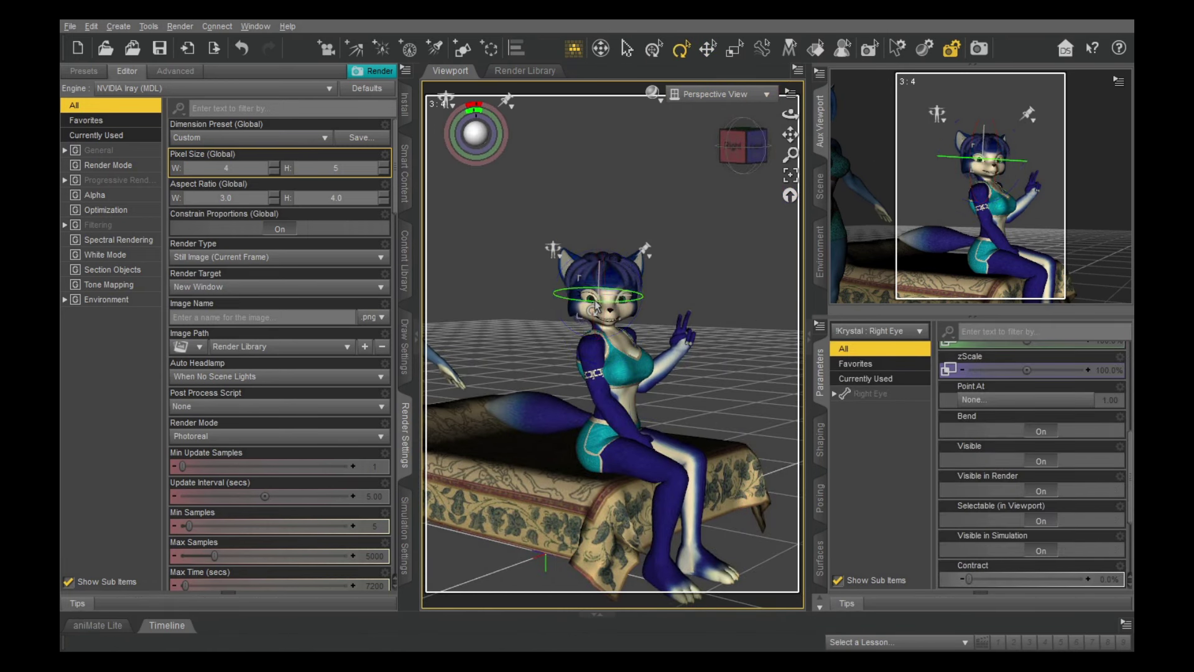
left_click(623, 304)
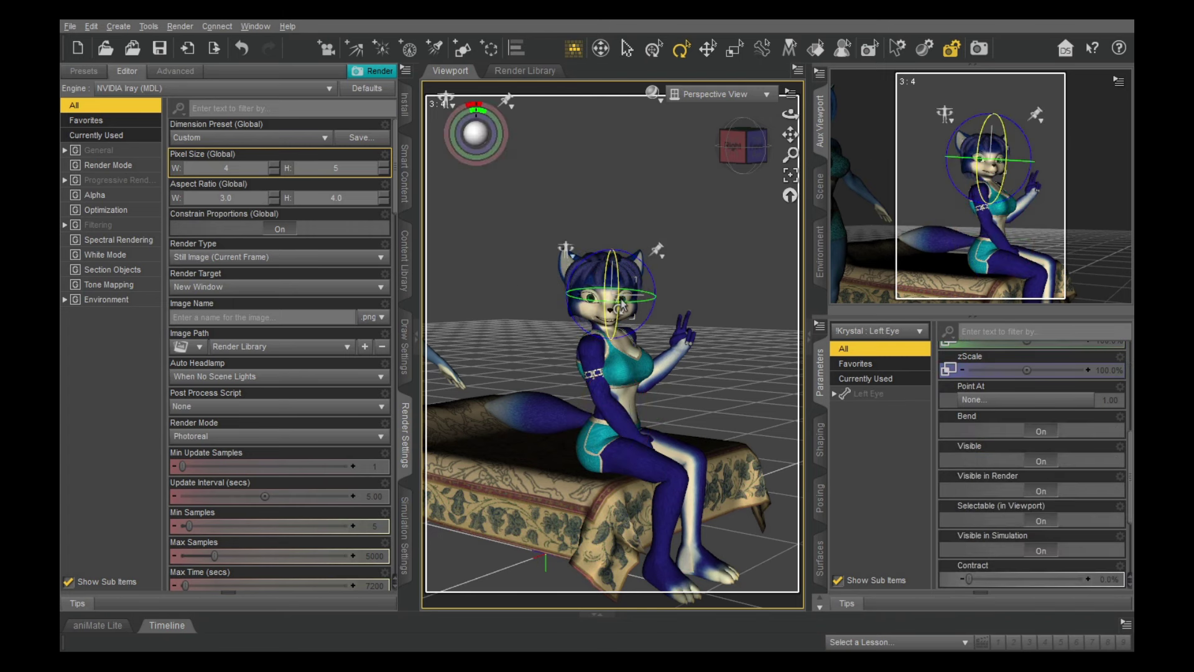
left_click(728, 345)
Curl the Tail09 section of the seated figure's tail sideways over the bed
scroll(635, 389, "down", 3)
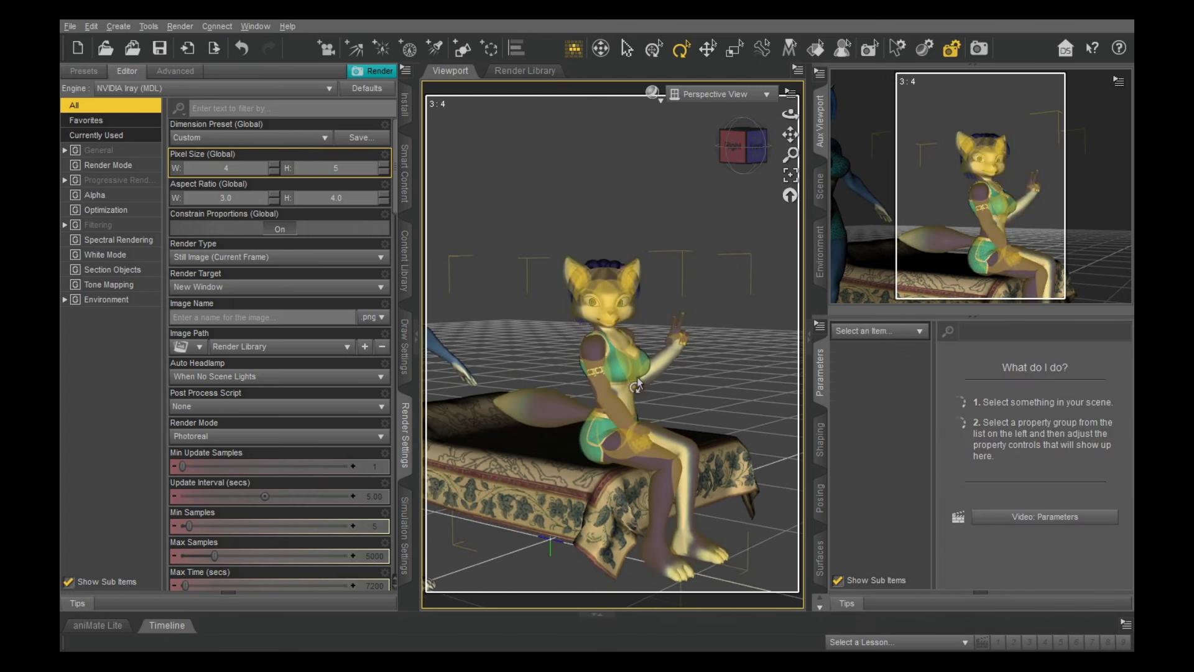
left_click(634, 390)
left_click_drag(760, 150, 624, 274)
left_click(522, 408)
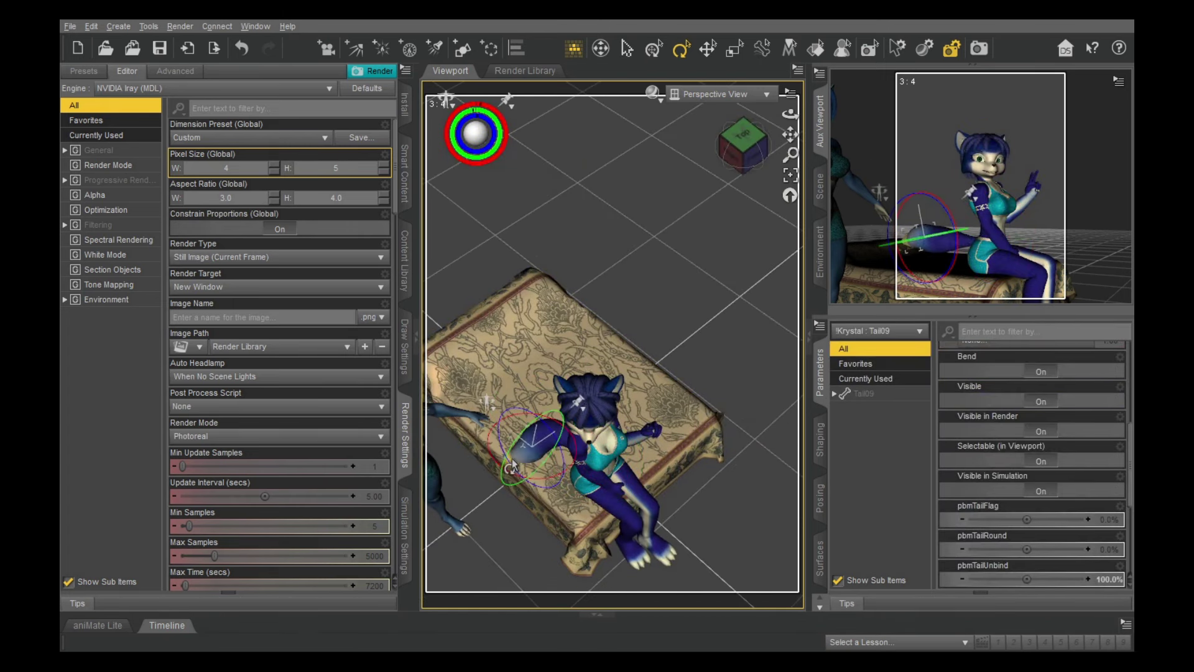
left_click_drag(511, 467, 539, 474)
Bend the Tail09 section downward to rest the tail on the bedspread
left_click_drag(749, 161, 652, 56)
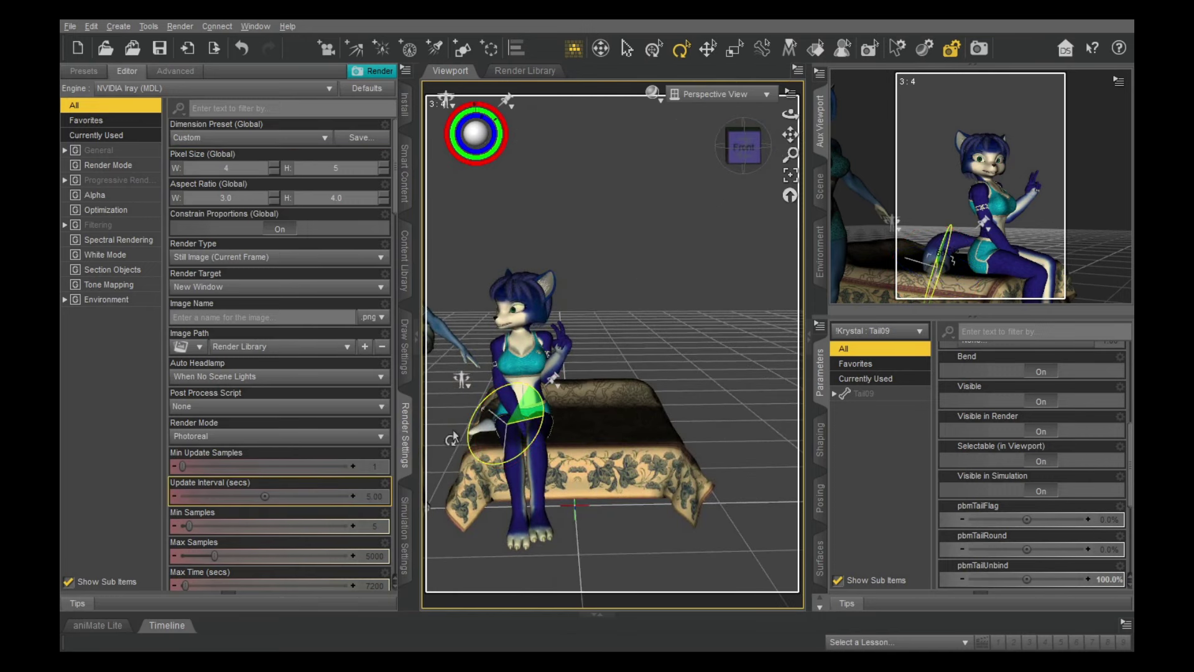
left_click_drag(477, 437, 738, 255)
mouse_move(750, 172)
left_mouse_down()
mouse_move(785, 149)
mouse_move(771, 163)
left_mouse_up()
left_click(549, 465)
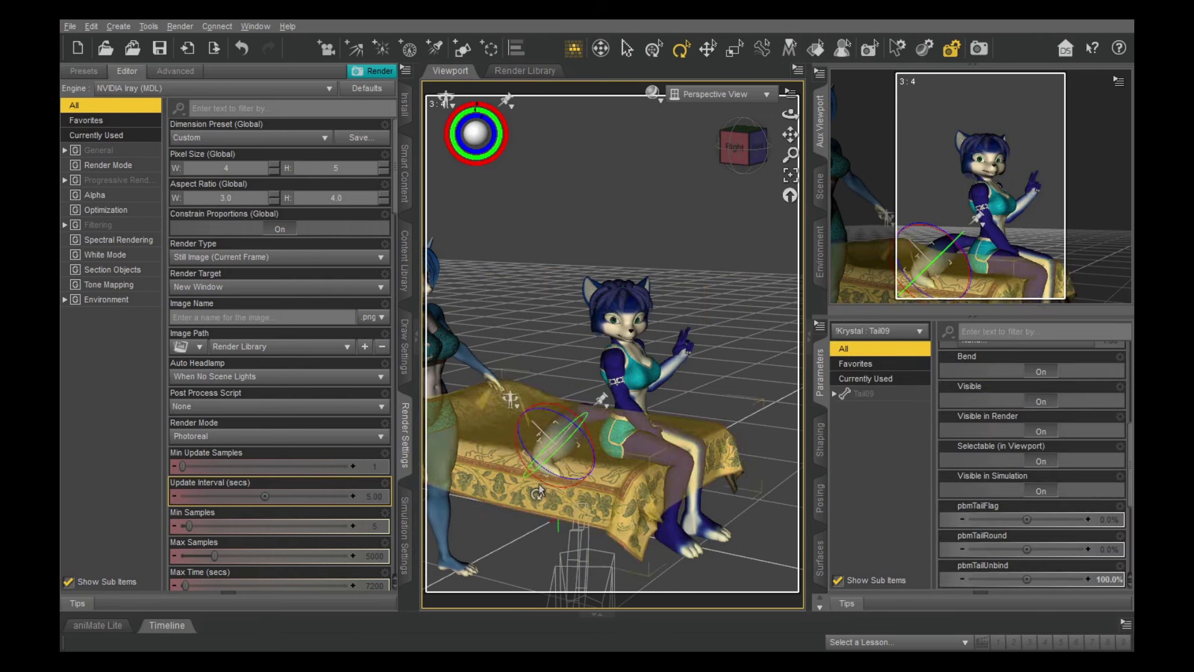
Bend the Tail08 section of the seated figure so the tail lies curled on the bedspread beside her hips
left_click_drag(521, 420, 565, 486)
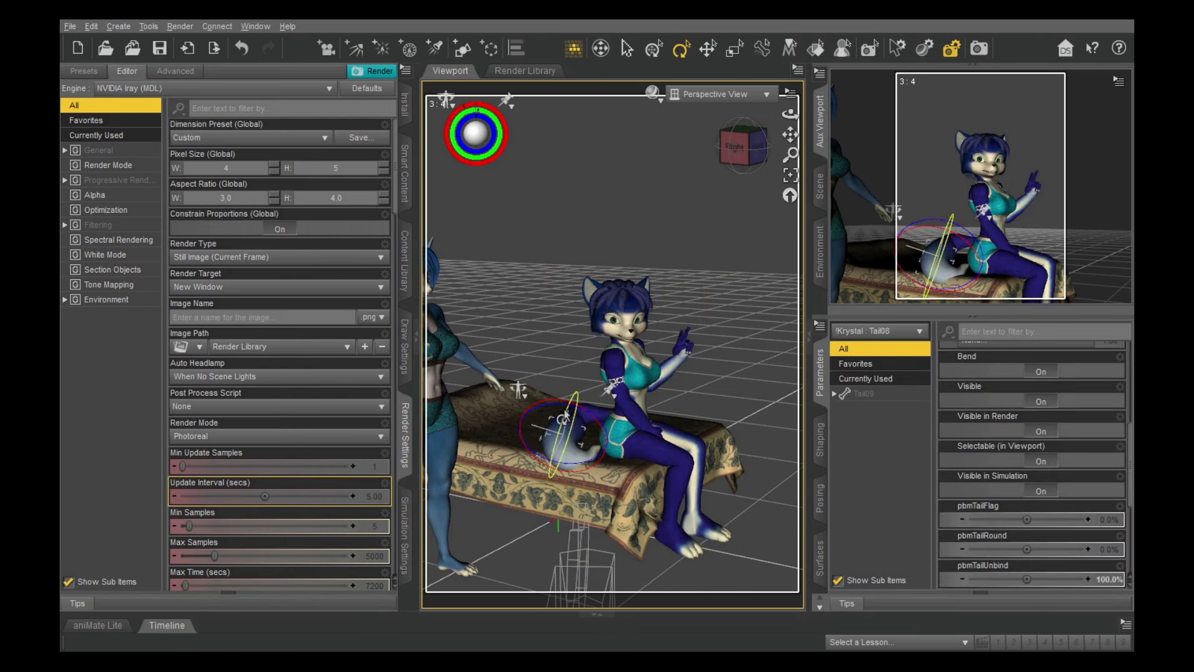
left_click(736, 288)
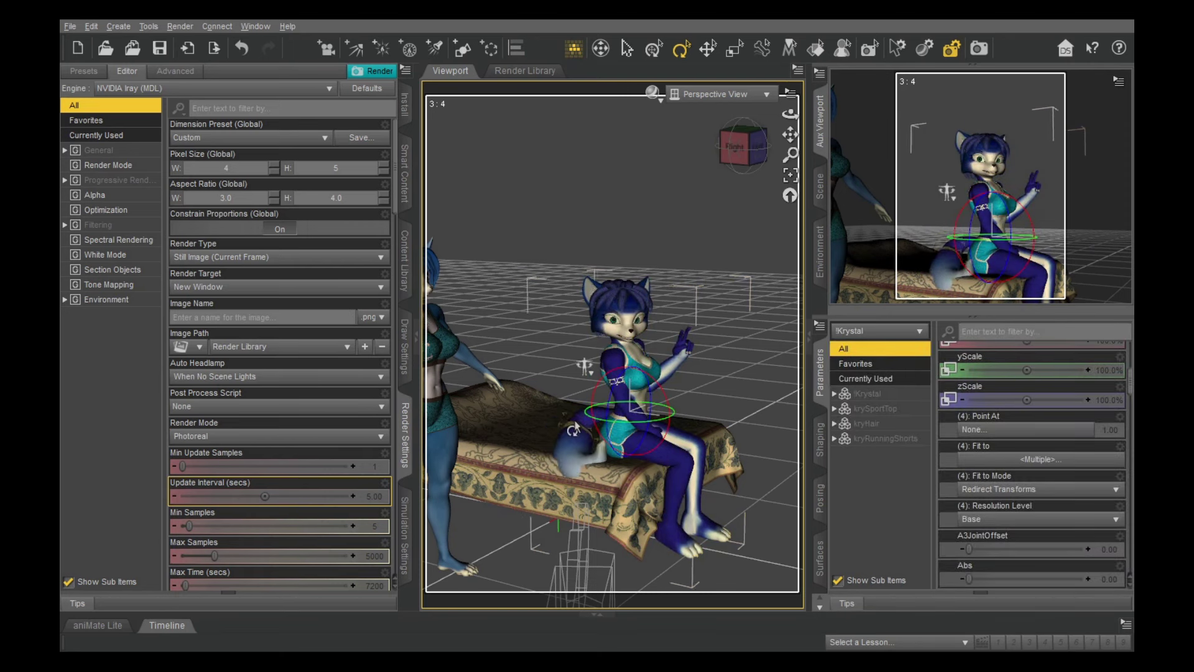
left_click(784, 411)
scroll(536, 382, "down", 2)
Collapse the render settings pane and shift the camera slightly closer to frame the seated figure
left_click(416, 338)
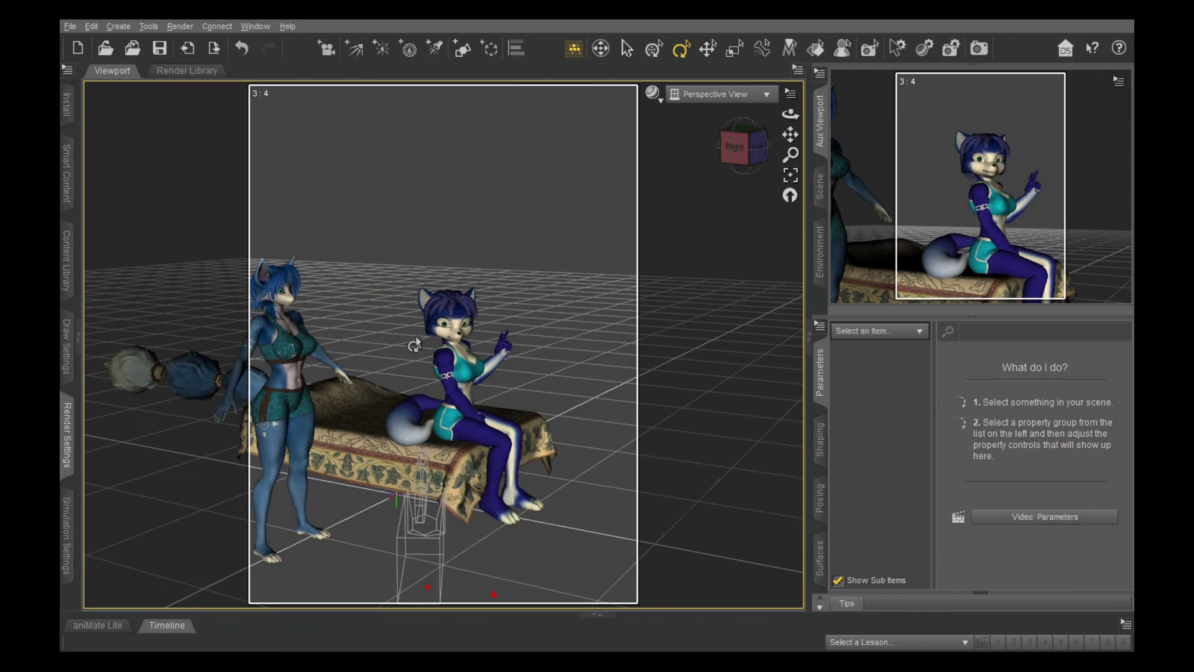
left_click_drag(790, 134, 766, 142)
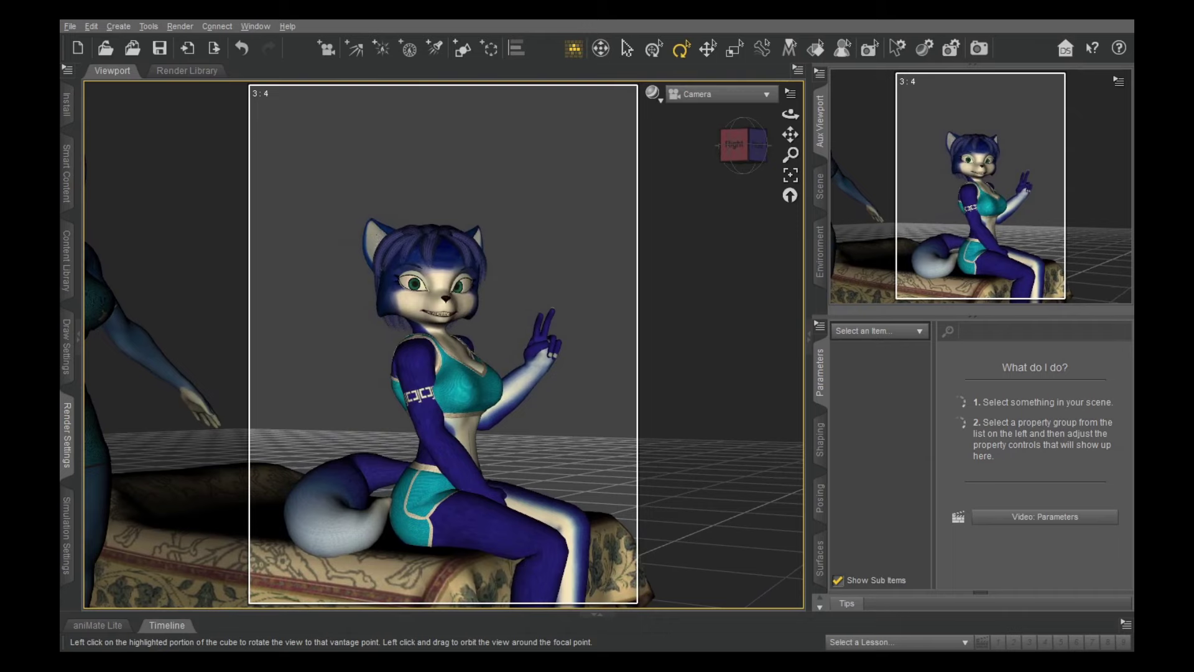
scroll(724, 247, "up", 1)
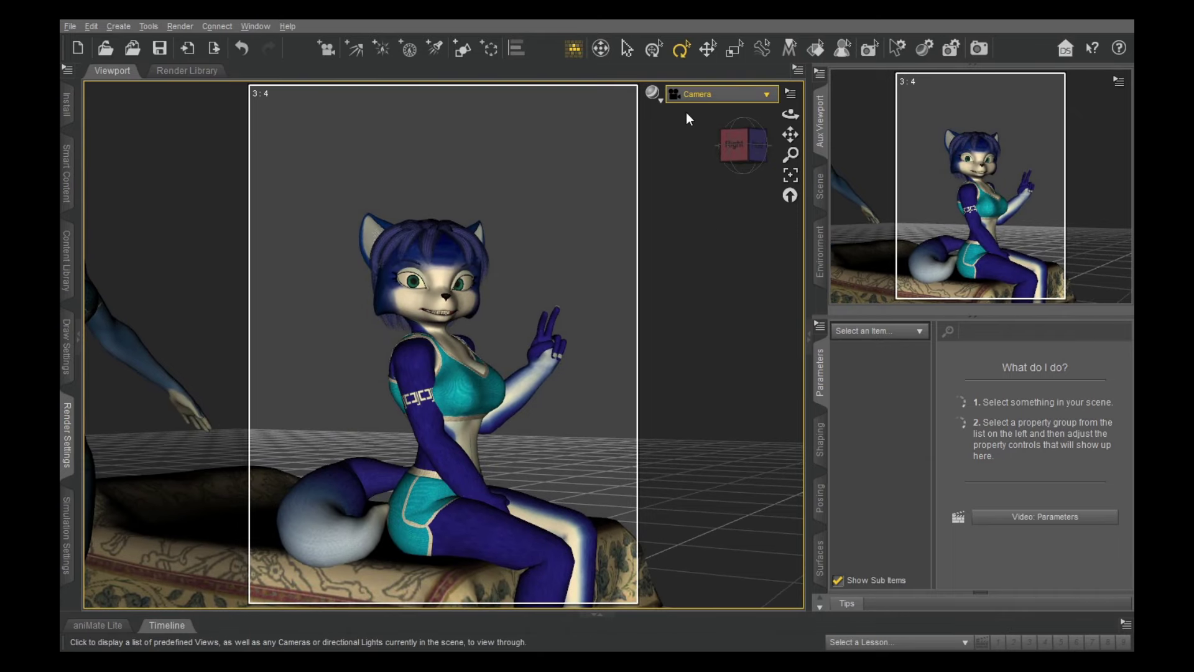
Move the standing Krystal figure sideways past the seated figure to an X Translate of about 53.63
left_click(290, 411)
left_click(653, 48)
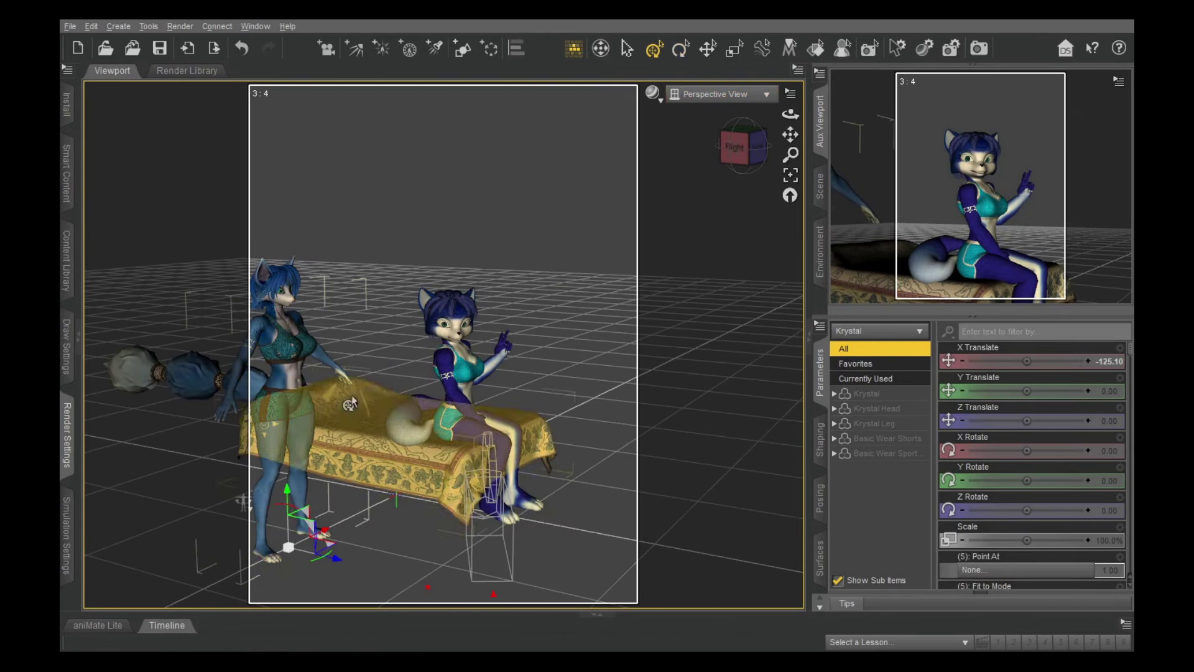
left_click_drag(325, 529, 656, 157)
Tip the standing figure forward to an X Rotate of about 89 and raise her above bed level
left_click_drag(740, 149, 547, 149)
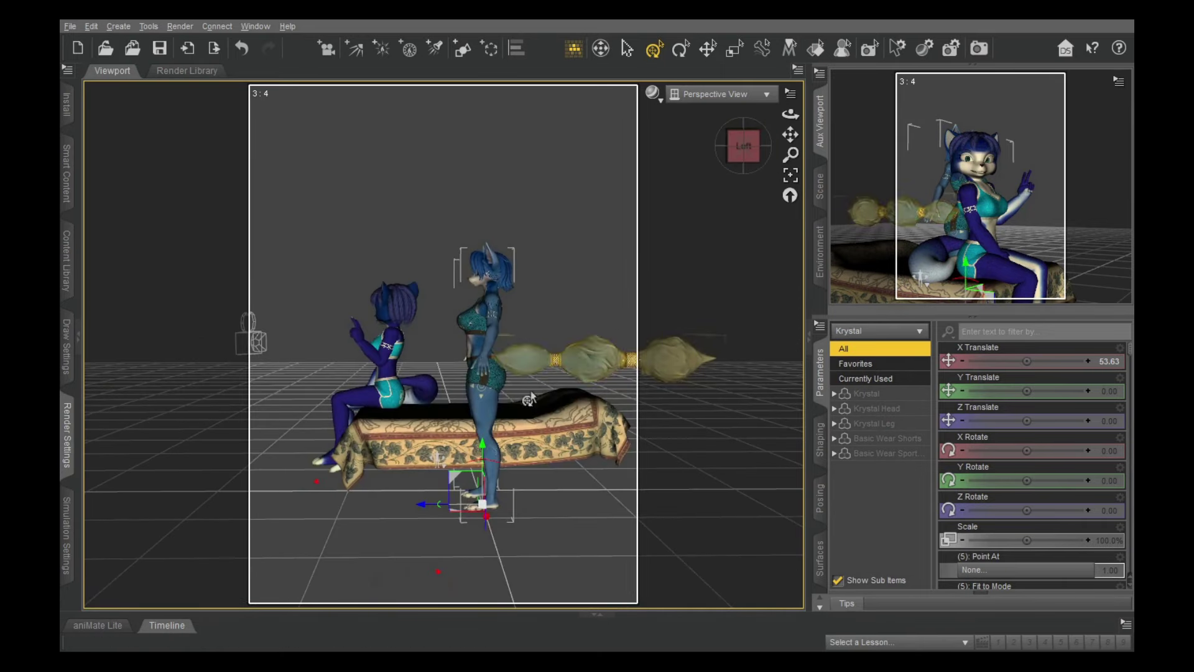
left_click_drag(473, 353, 425, 496)
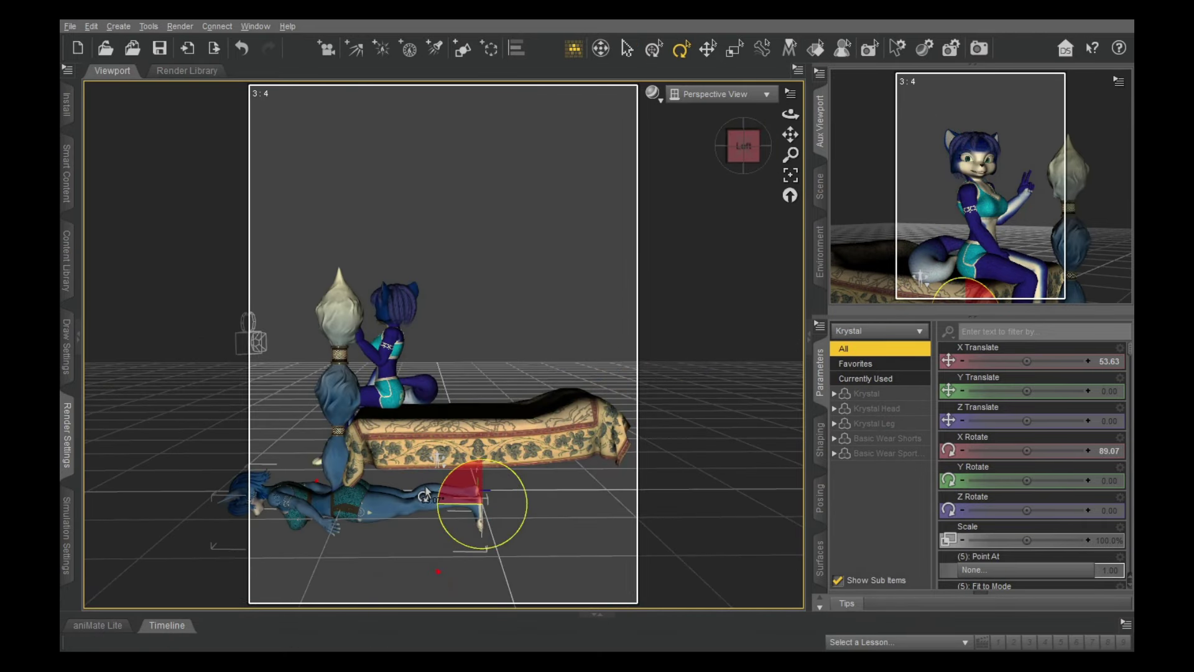
left_click_drag(481, 563, 481, 433)
Arch the horizontal figure's torso upward by bending the upper abdomen to -25
left_click(298, 368)
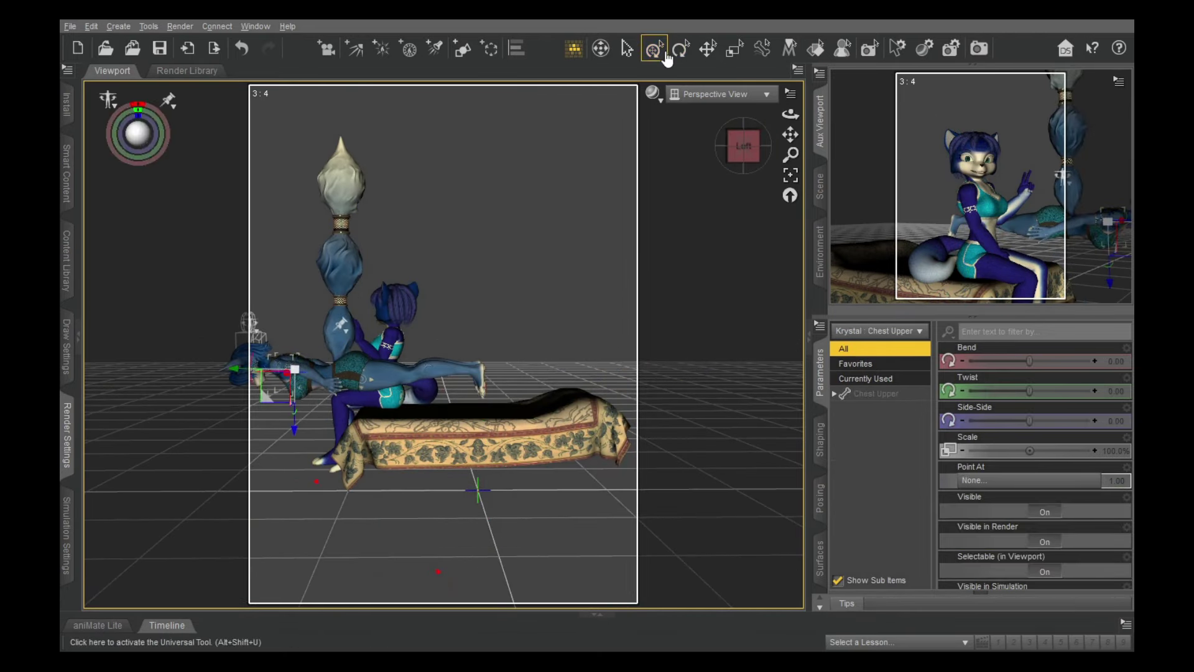
left_click(679, 50)
left_click_drag(338, 375, 342, 420)
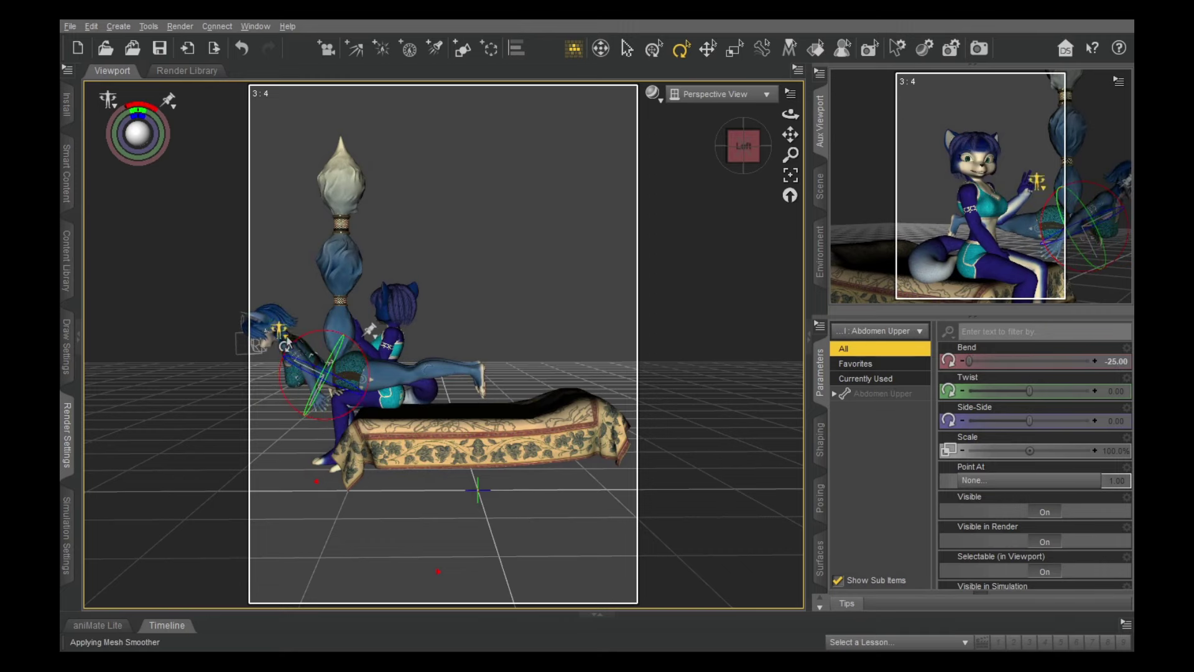
left_click_drag(479, 375, 474, 312)
left_click(243, 48)
Bend the horizontal figure's left thigh and shin into a kneeling pose on hands and knees
left_click(389, 370)
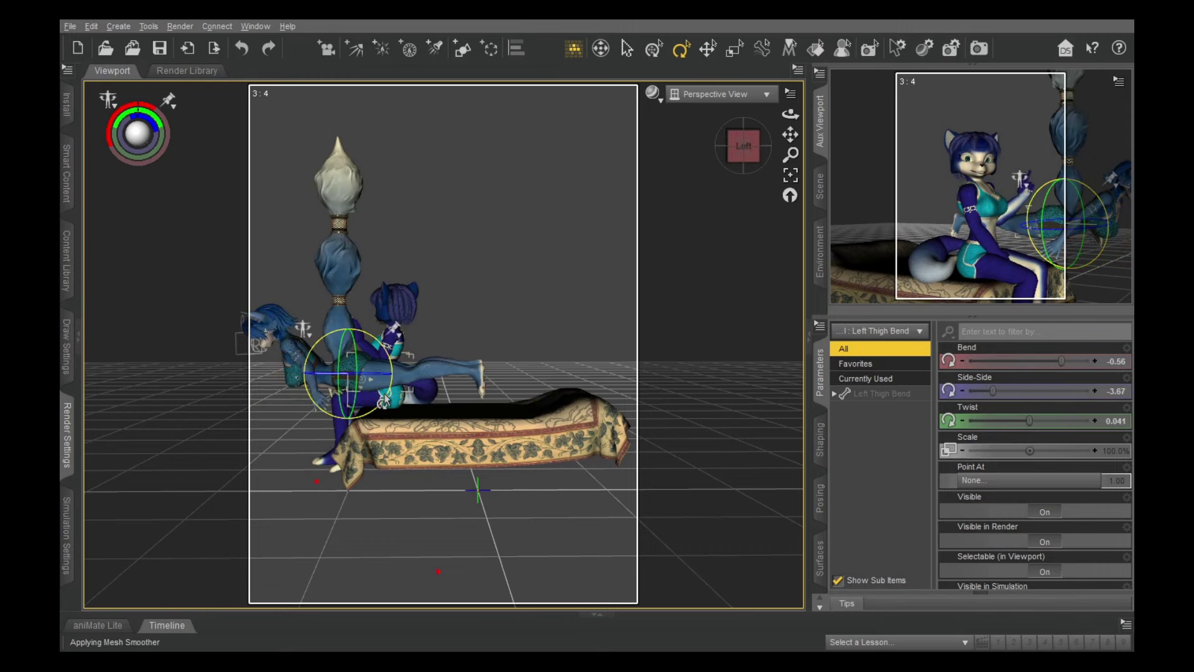
left_click_drag(390, 368, 356, 423)
left_click(364, 461)
left_click_drag(370, 479, 407, 438)
Slide the kneeling figure back along the bed to a Z Translate of about -67.91
left_click(402, 373)
left_click(476, 301)
left_click_drag(425, 377, 523, 376)
left_click_drag(737, 148, 722, 189)
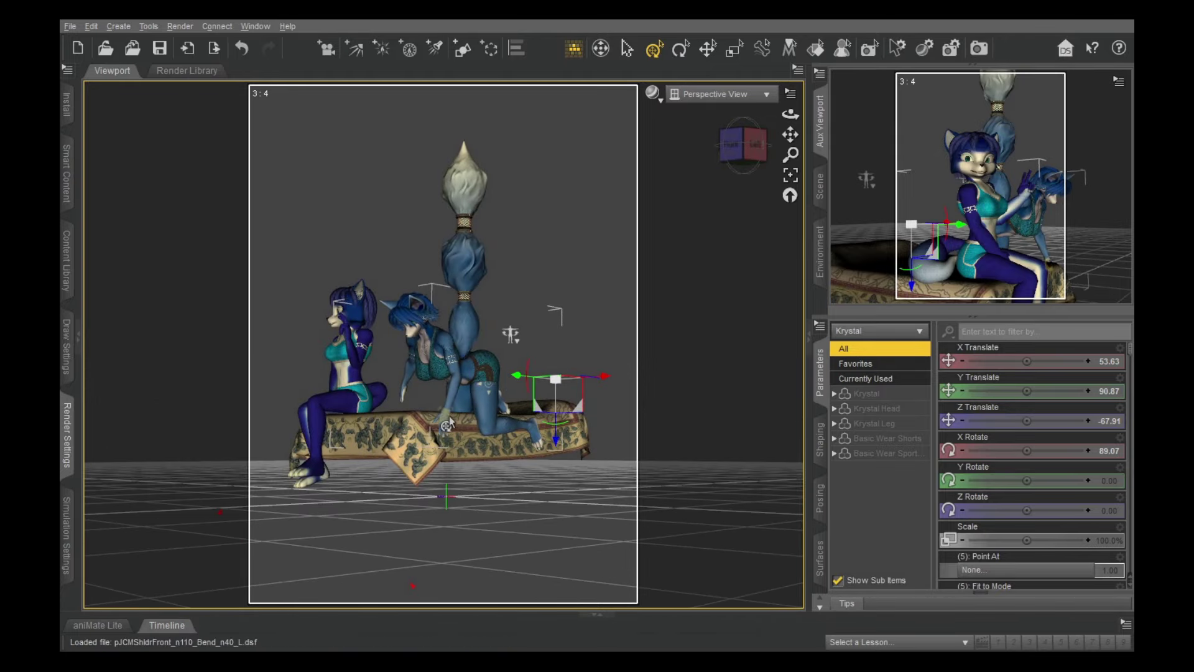
Pose the kneeling figure's left forearm so the hand reaches down toward the end of the bed
left_click_drag(449, 423, 482, 407, "alt")
left_click_drag(740, 148, 747, 68)
left_click(488, 435)
left_click(467, 367)
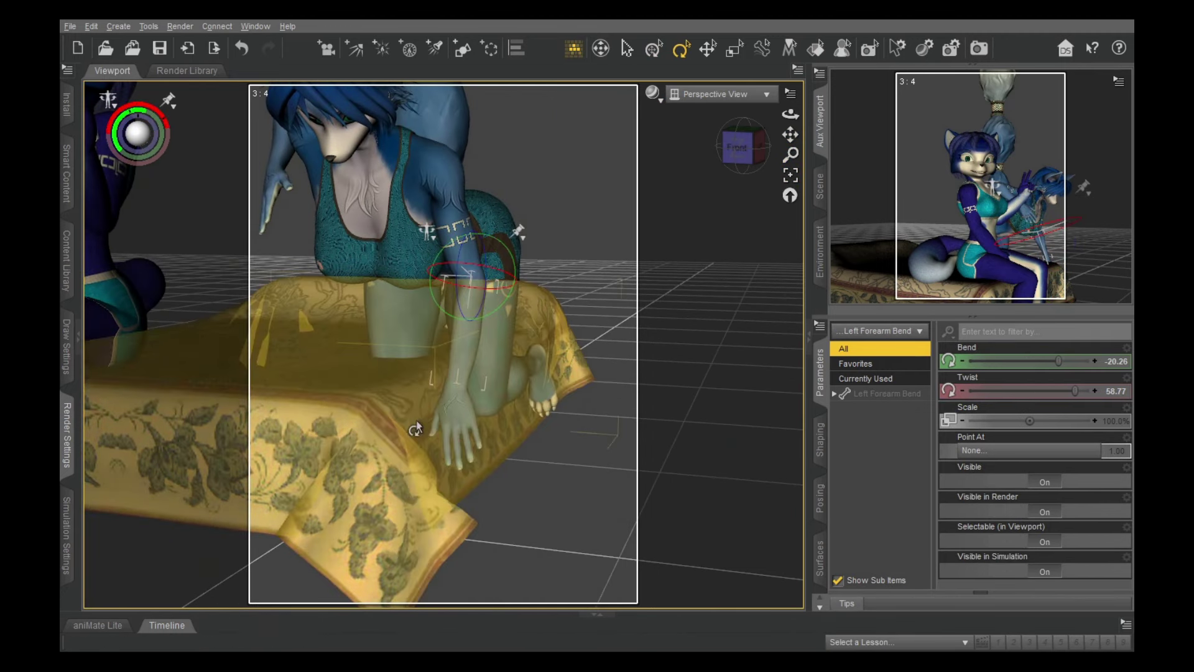
Adjust the kneeling figure's left hand and fingers into a supporting pose
left_click(461, 418)
left_click(460, 419)
scroll(1020, 522, "down", 3)
left_click_drag(1026, 450, 1073, 450)
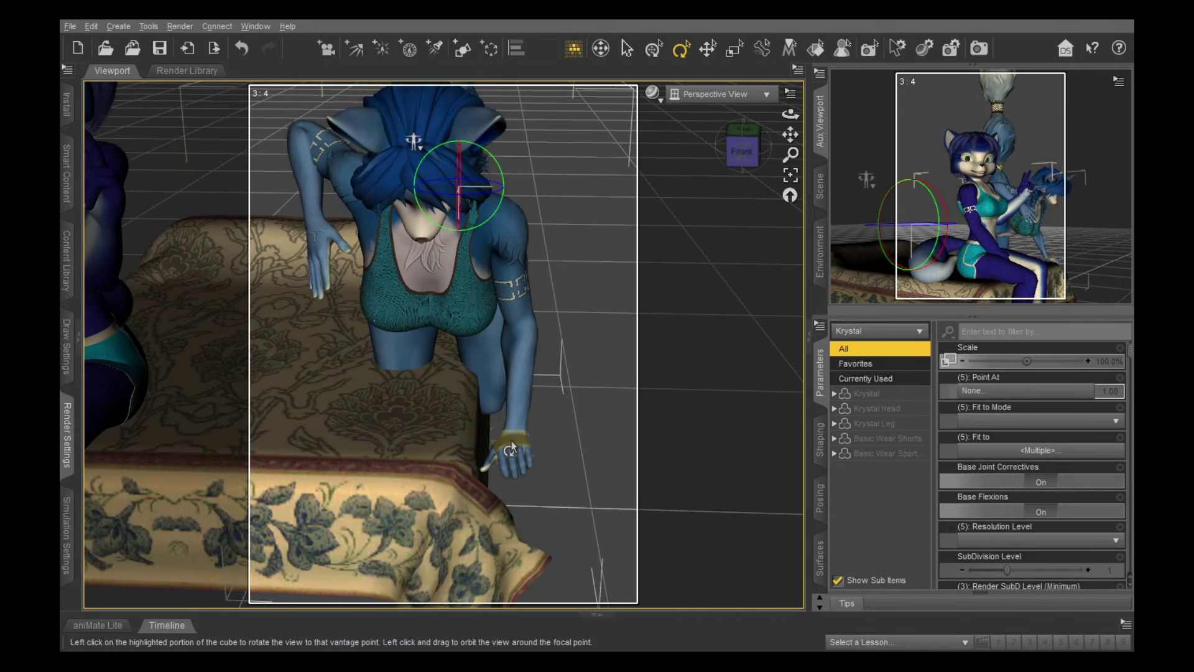
Move the kneeling figure across the bed behind the seated one, to about X -1.91 and Y 107.45
left_click_drag(743, 147, 715, 147)
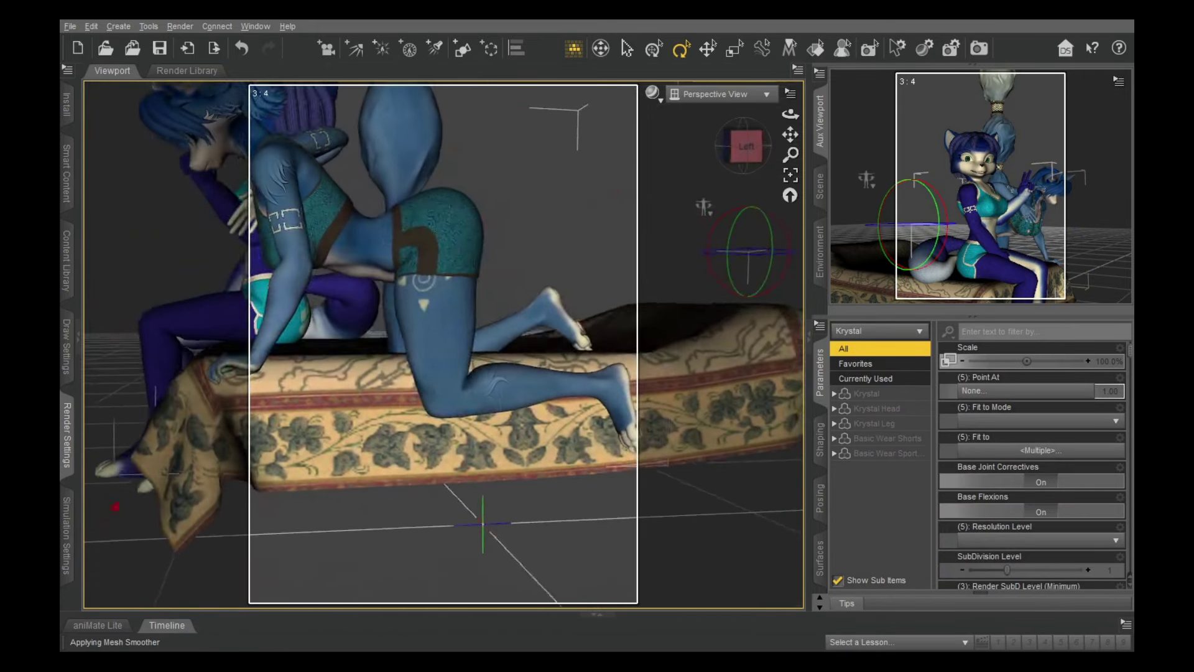
left_click_drag(755, 306, 758, 249)
left_click_drag(745, 147, 780, 155)
left_click_drag(531, 166, 441, 171)
left_click(758, 149)
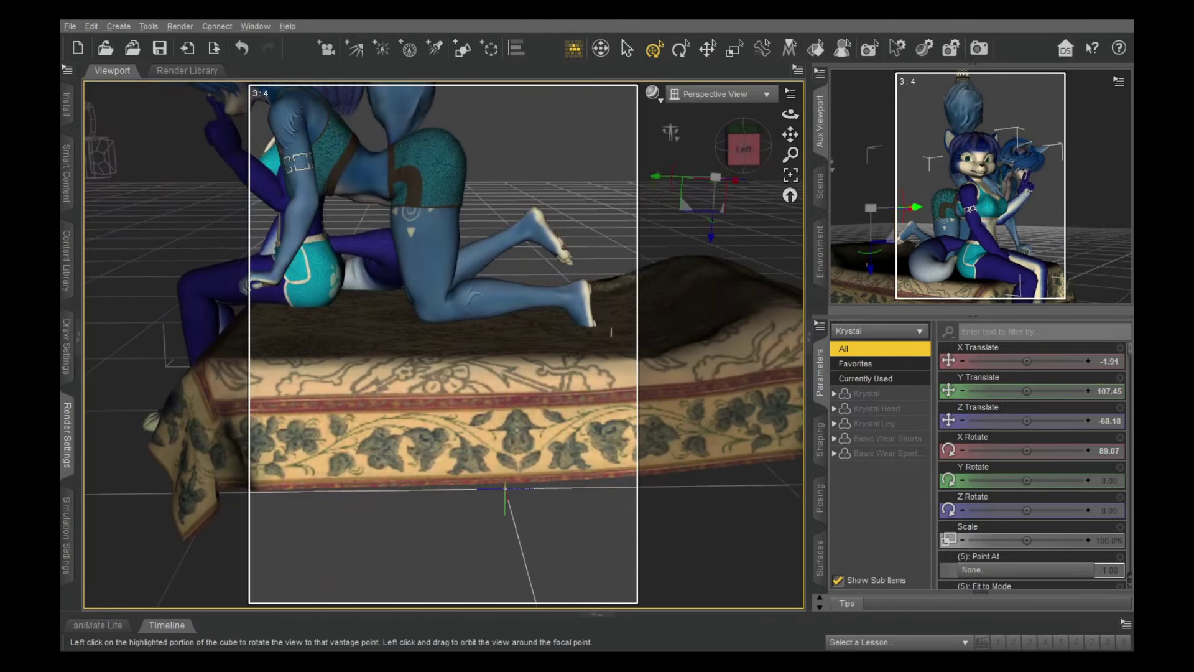
Shift the kneeling figure forward to about Z -49.79 and lower her to Y 102.31 to rest on the bed
left_click_drag(678, 182, 598, 181)
left_click_drag(655, 242, 654, 266)
left_click_drag(736, 148, 710, 148)
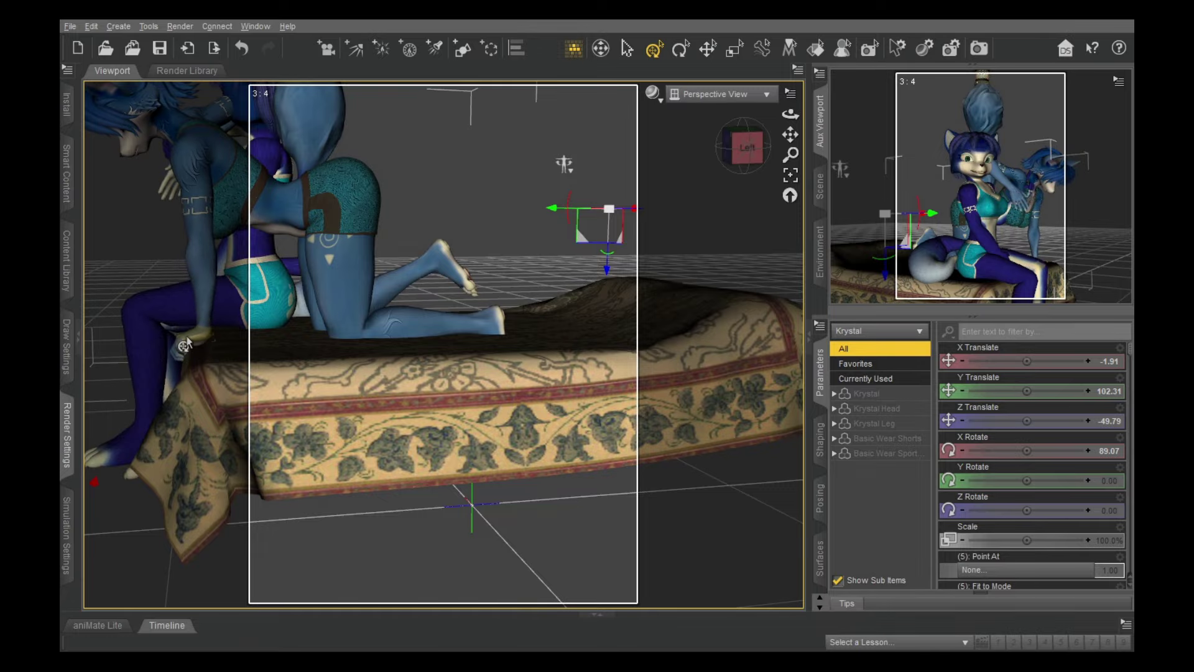
left_click(740, 162)
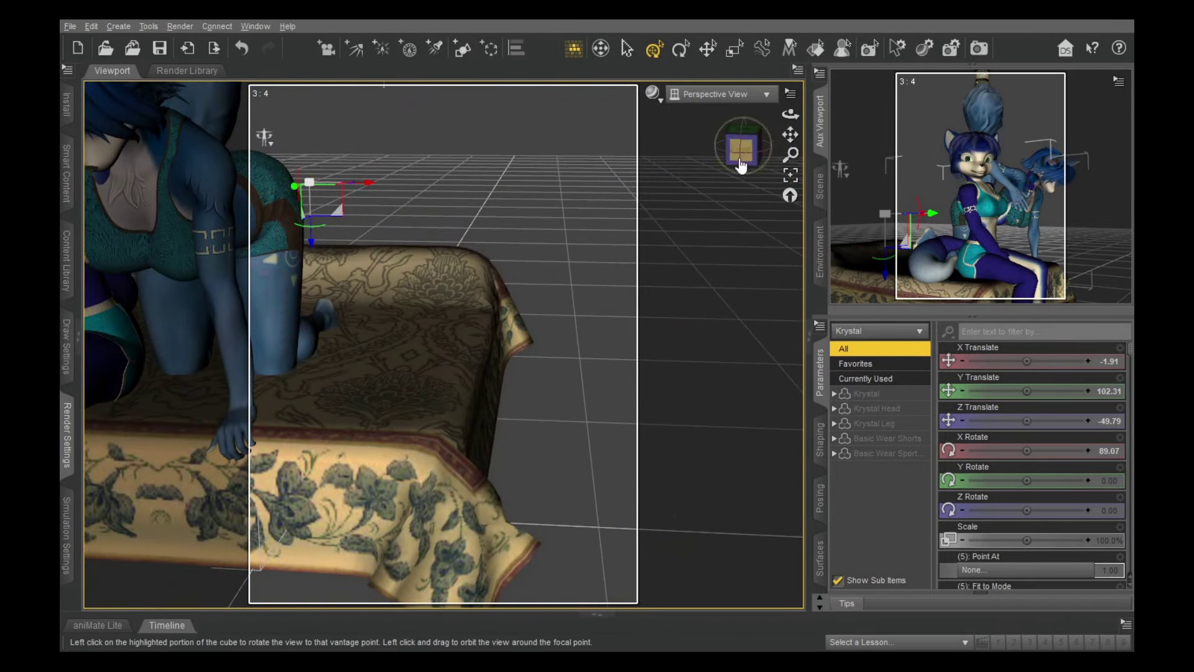
left_click(741, 163)
Move the kneeling figure back from the end of the bed to a Z Translate of about -58.42
left_click(462, 336)
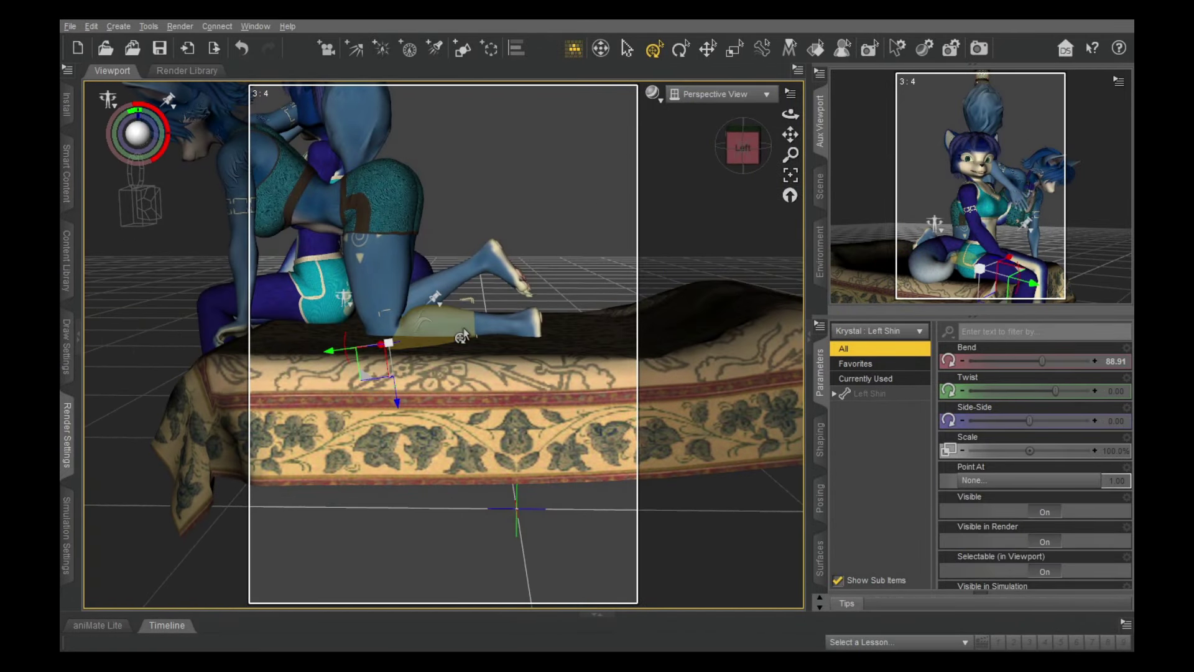
double_click(373, 264)
left_click_drag(608, 213, 637, 215)
left_click(358, 204)
left_click(577, 213)
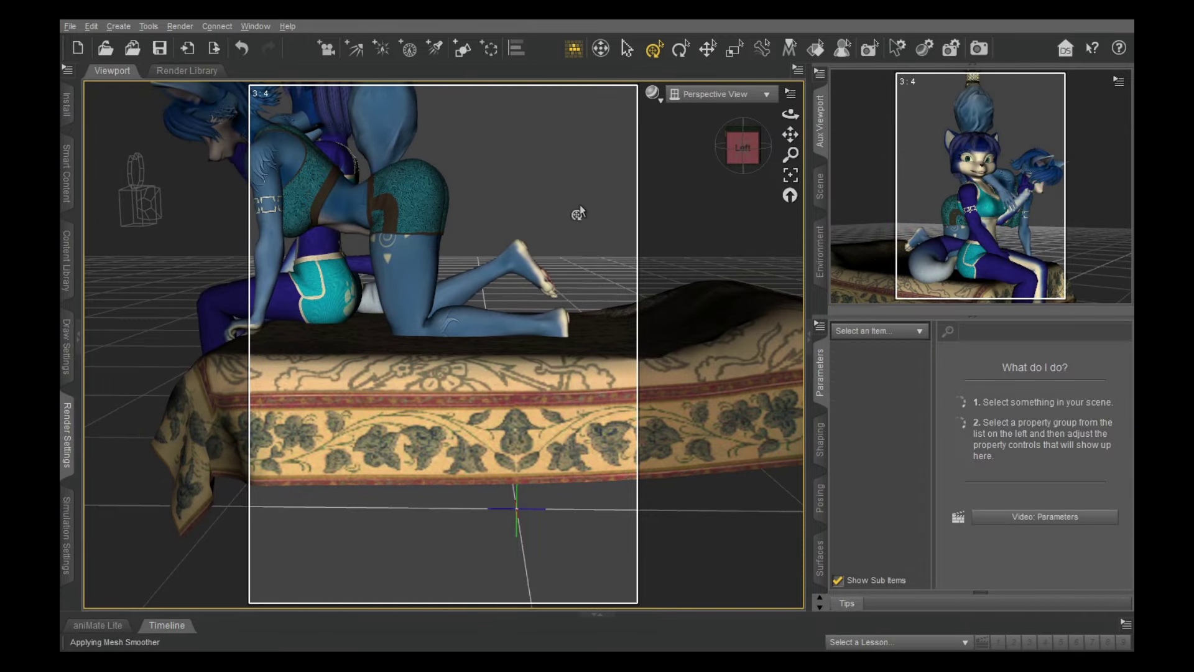
Raise the kneeling figure's neck, rotating Def-Neck to an X Rotate of about -6.46
left_click_drag(743, 149, 769, 178)
mouse_move(790, 135)
left_mouse_down()
mouse_move(701, 162)
mouse_move(783, 127)
left_mouse_up()
left_click(690, 495)
left_click(374, 248)
left_click(681, 49)
left_click_drag(365, 287, 338, 246)
mouse_move(743, 146)
left_mouse_down()
mouse_move(784, 146)
mouse_move(746, 156)
left_mouse_up()
left_click_drag(385, 248, 367, 231)
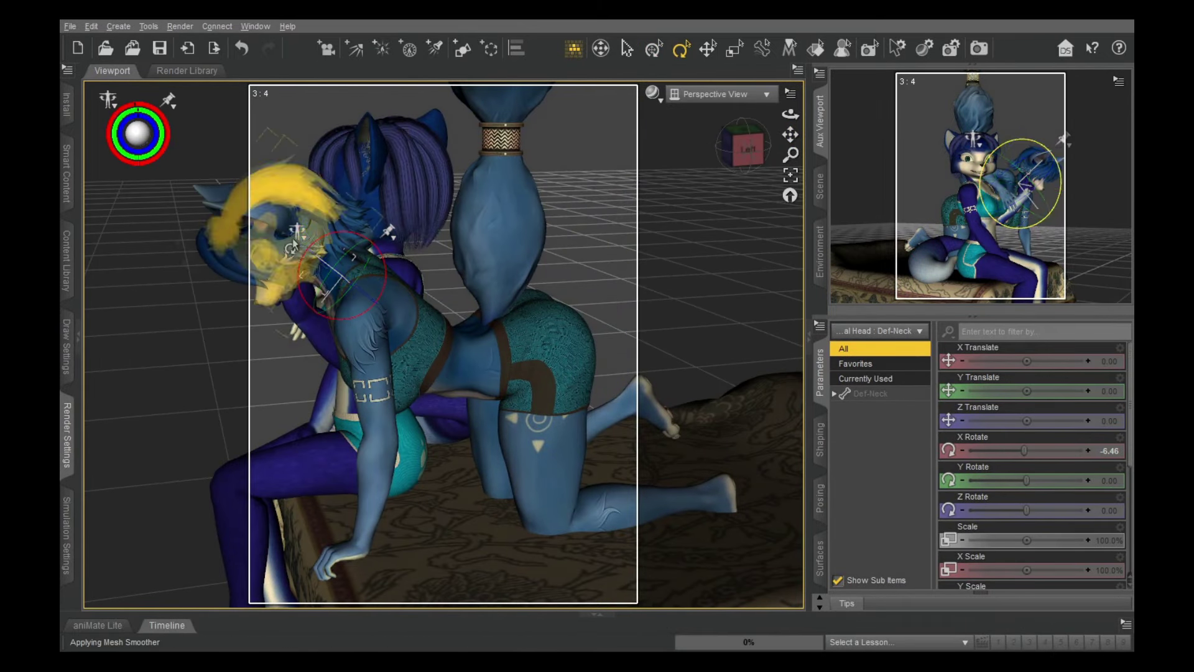
Tilt the kneeling figure's head upward so she looks straight ahead over the end of the bed
left_click(320, 242)
left_click(316, 291)
left_click_drag(288, 301, 284, 277)
left_click_drag(743, 147, 782, 148)
Move the whole kneeling figure away from the seated one to an X Translate of about 15.99
double_click(542, 288)
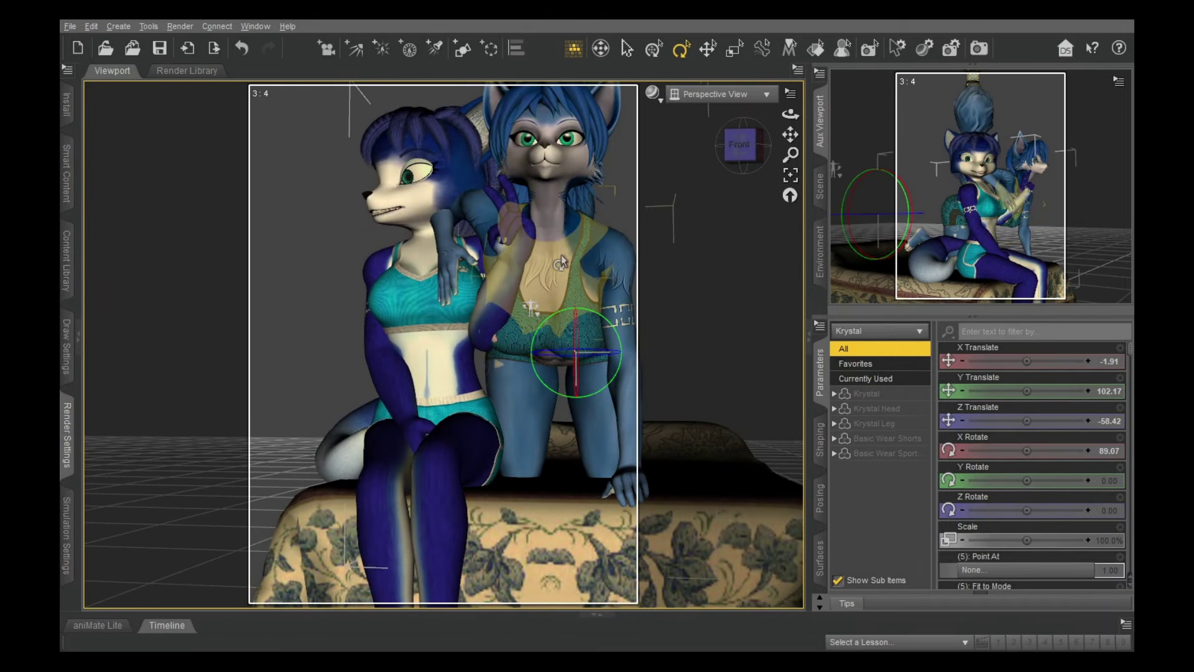
left_click(653, 48)
double_click(575, 323)
left_click_drag(639, 352, 686, 354)
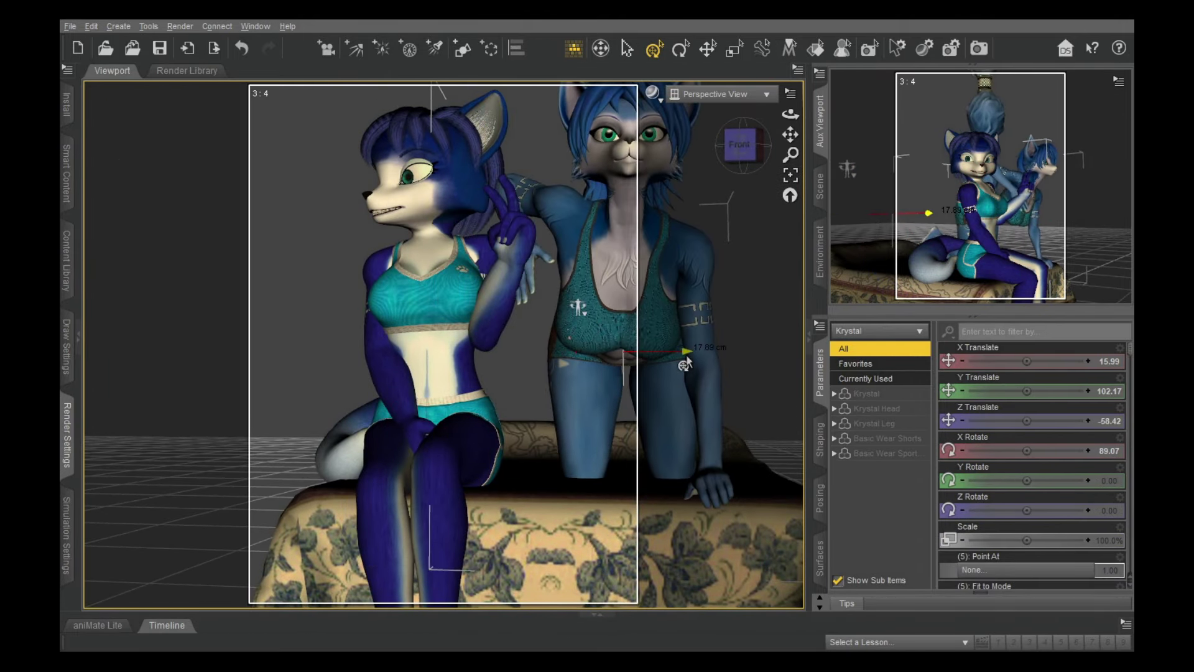
Turn the kneeling figure's head sideways toward the camera and the seated figure
left_click_drag(745, 144, 738, 159)
left_click(637, 200)
left_click_drag(620, 216, 638, 222)
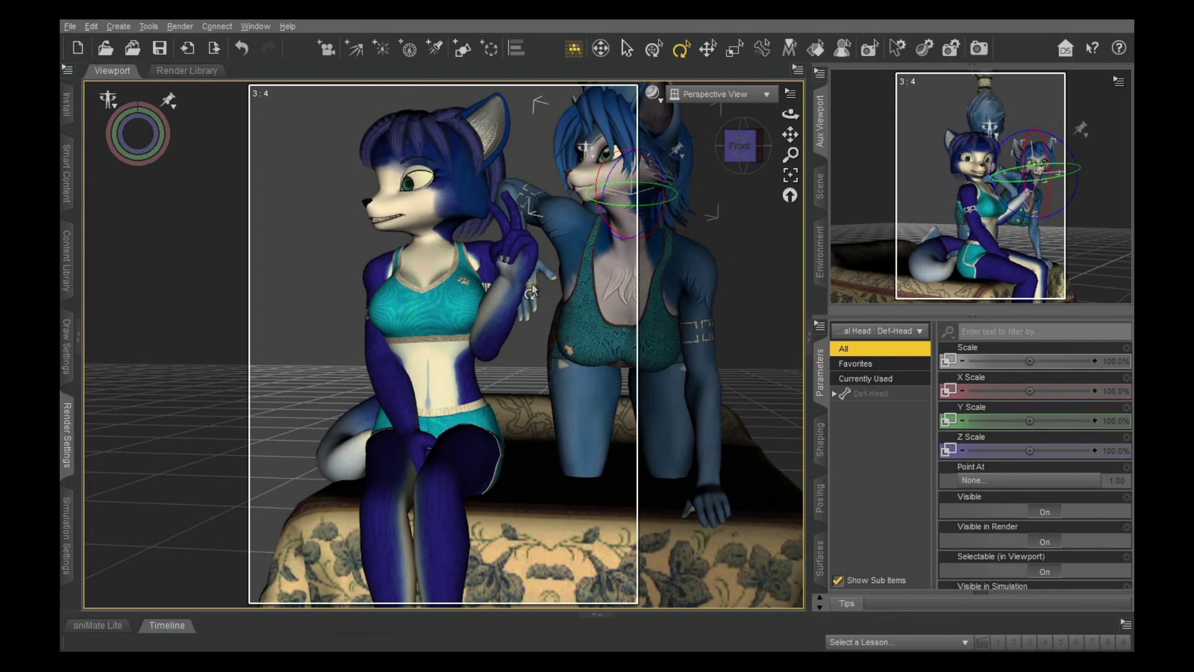
Bend the kneeling figure's right forearm to about 126.7 with a twist of 18.26, bringing it toward the seated figure
left_click_drag(550, 449, 570, 310)
left_click_drag(743, 146, 761, 171)
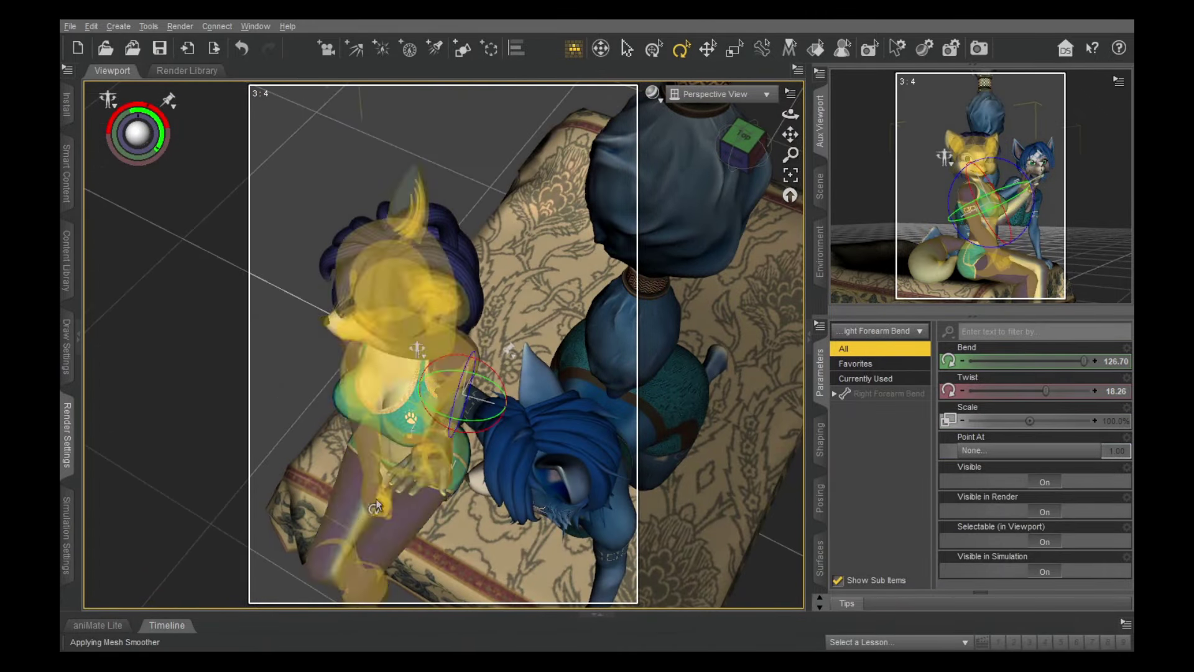
mouse_move(445, 415)
left_mouse_down()
mouse_move(459, 364)
mouse_move(449, 401)
left_mouse_up()
left_click_drag(747, 144, 756, 163)
Nudge the kneeling figure slightly backward to a Z Translate of about -59.17
left_click(689, 349)
left_click(654, 48)
left_click_drag(320, 254, 313, 253)
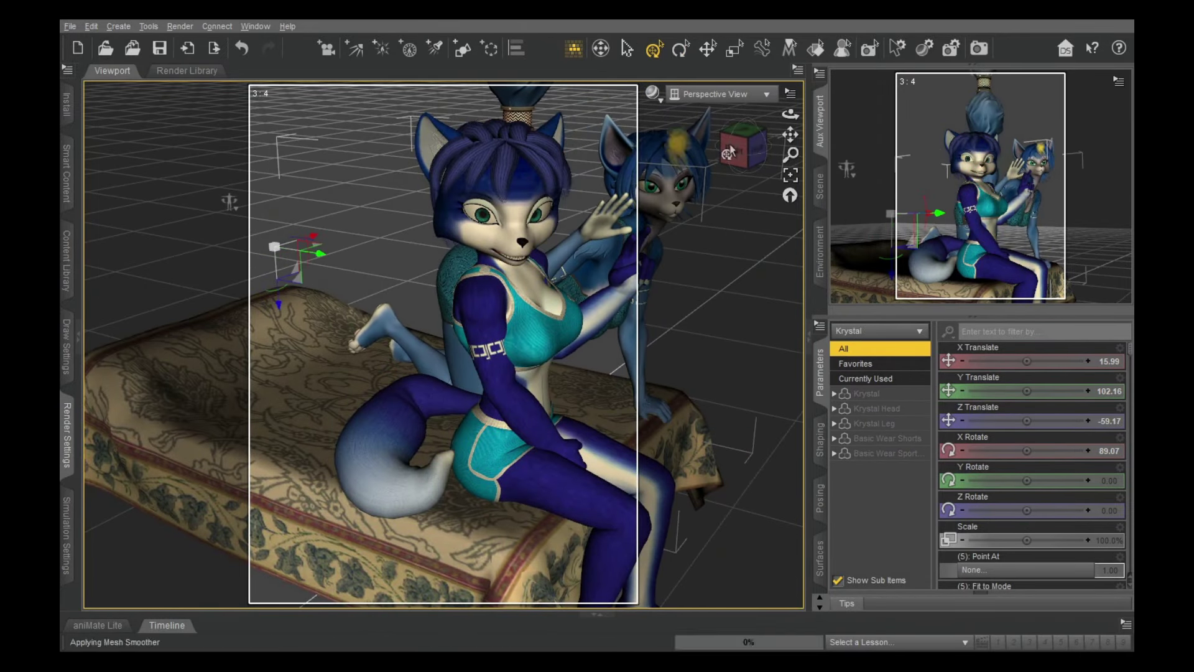
left_click_drag(749, 149, 737, 155)
Rotate the kneeling figure's right hand to a Side-Side value of 68 over the seated figure's shoulder
left_click_drag(313, 355, 339, 249, "alt")
left_click(399, 256)
left_click_drag(739, 154, 715, 171)
left_click(356, 251)
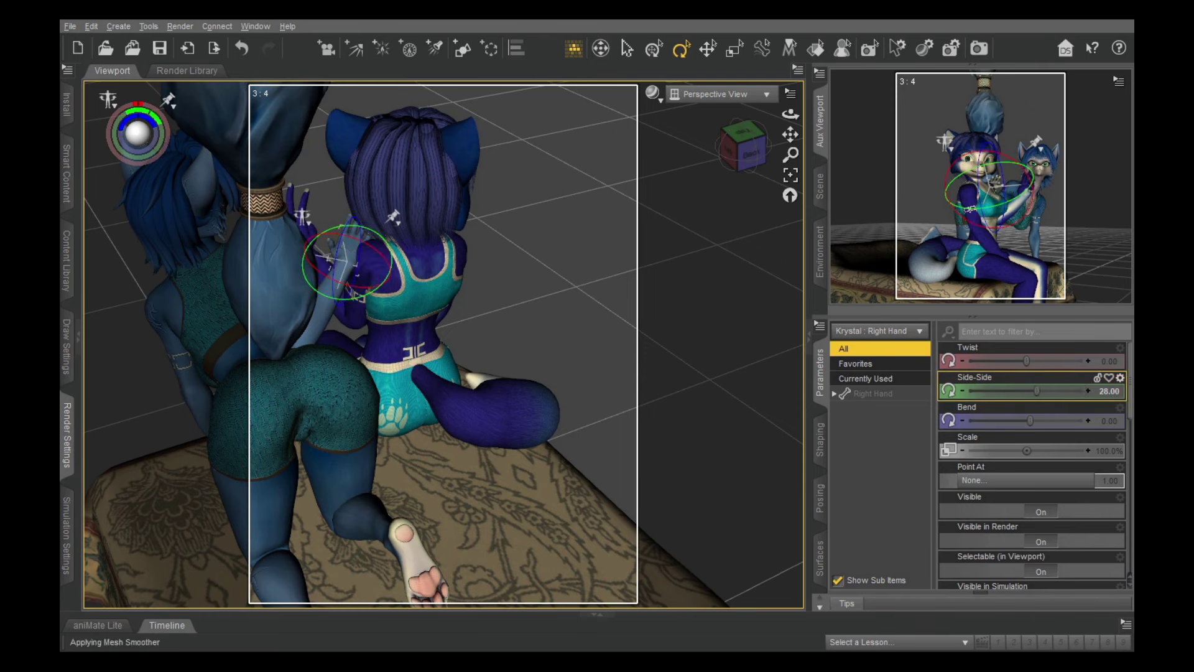
left_click_drag(745, 147, 771, 177)
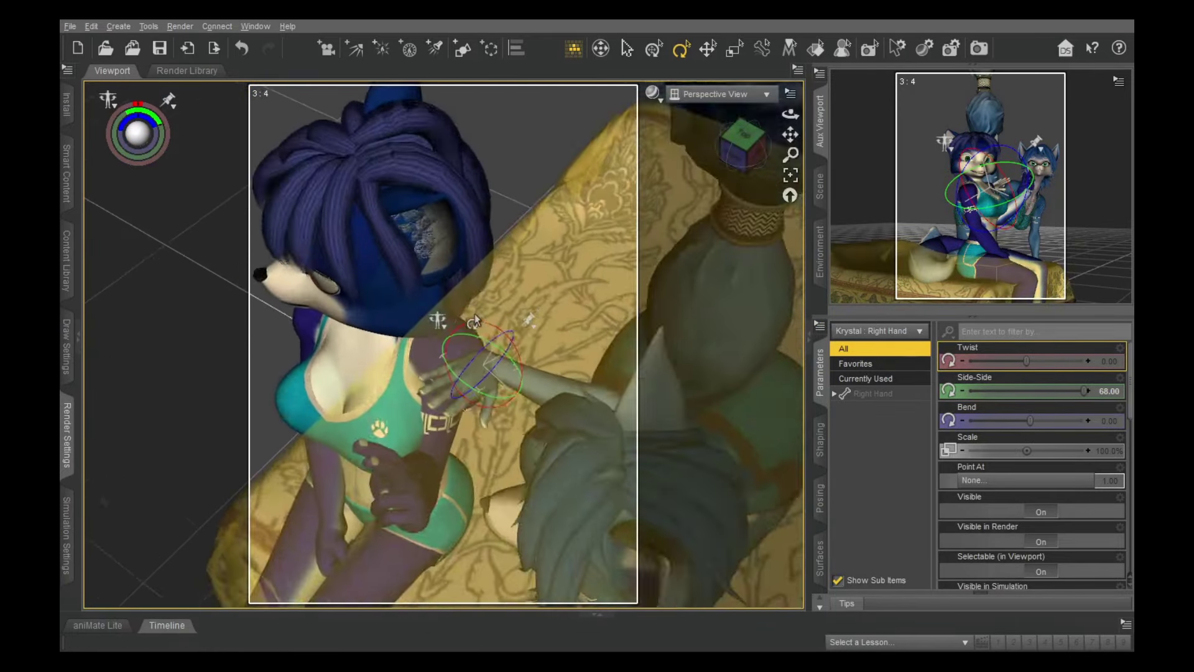
Curl the kneeling figure's right fingers around the shoulder with Right Fingers Fist at about 76.6%
scroll(479, 368, "up", 3)
scroll(1014, 481, "down", 4)
scroll(1014, 483, "down", 1)
left_click_drag(1026, 451, 1104, 459)
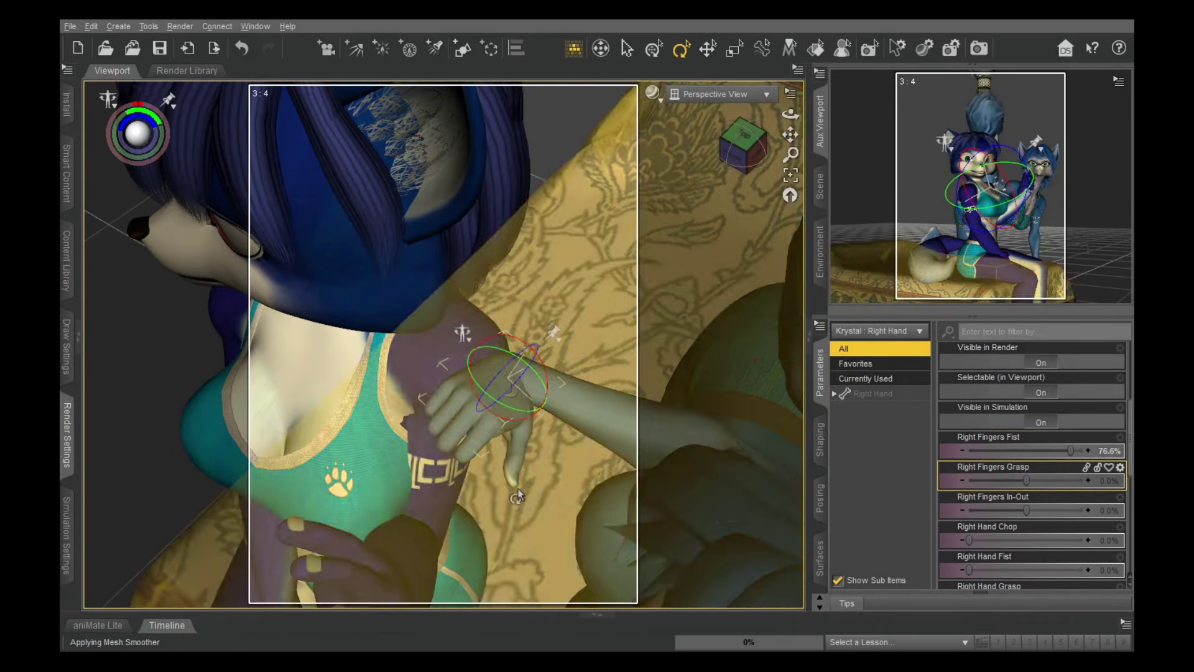
left_click(493, 472)
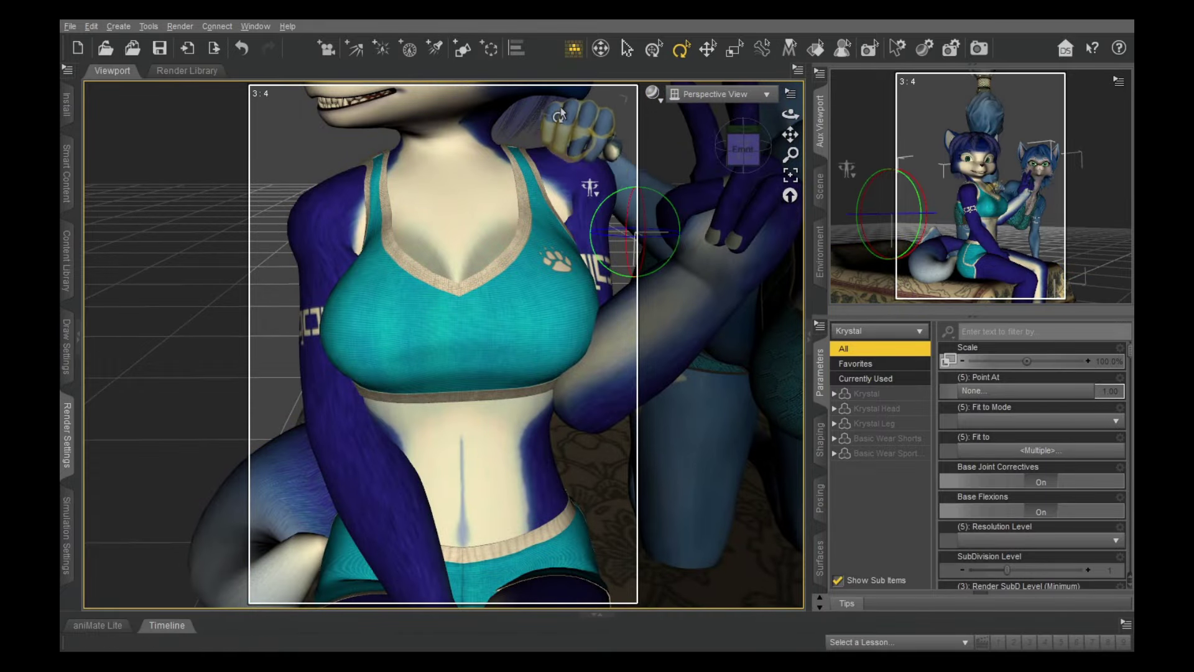
Adjust the rotation of the kneeling figure's head toward the camera
scroll(222, 365, "down", 4)
mouse_move(744, 148)
left_mouse_down()
mouse_move(766, 152)
mouse_move(746, 149)
left_mouse_up()
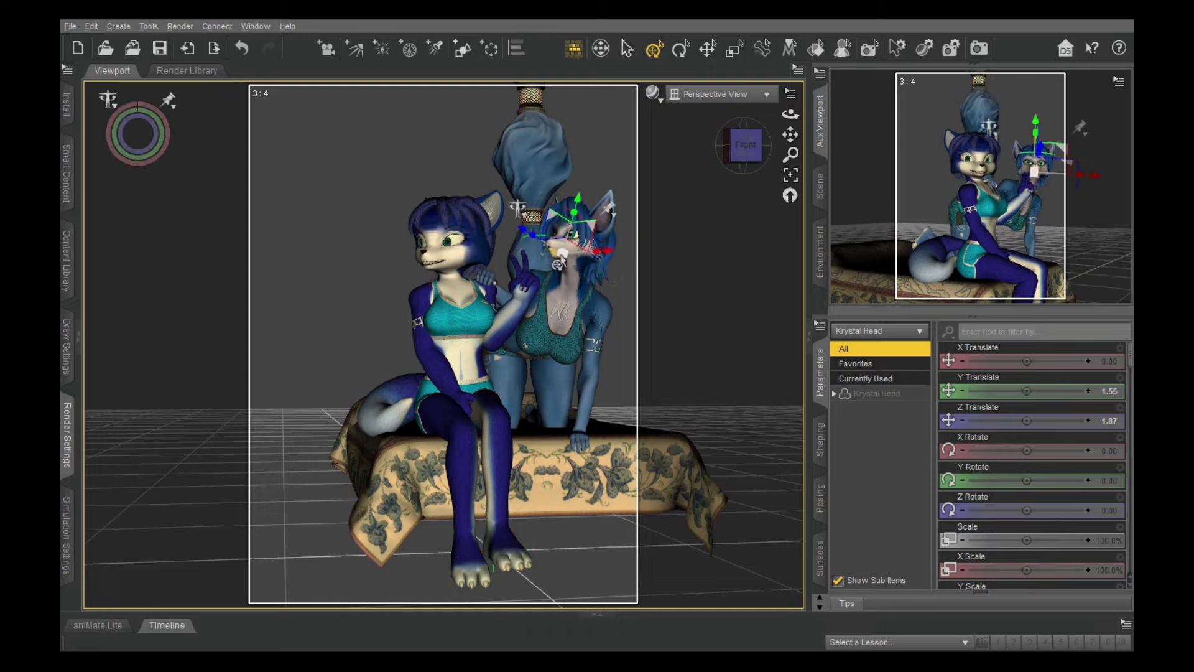
left_click(570, 255)
key("alt+shift+r")
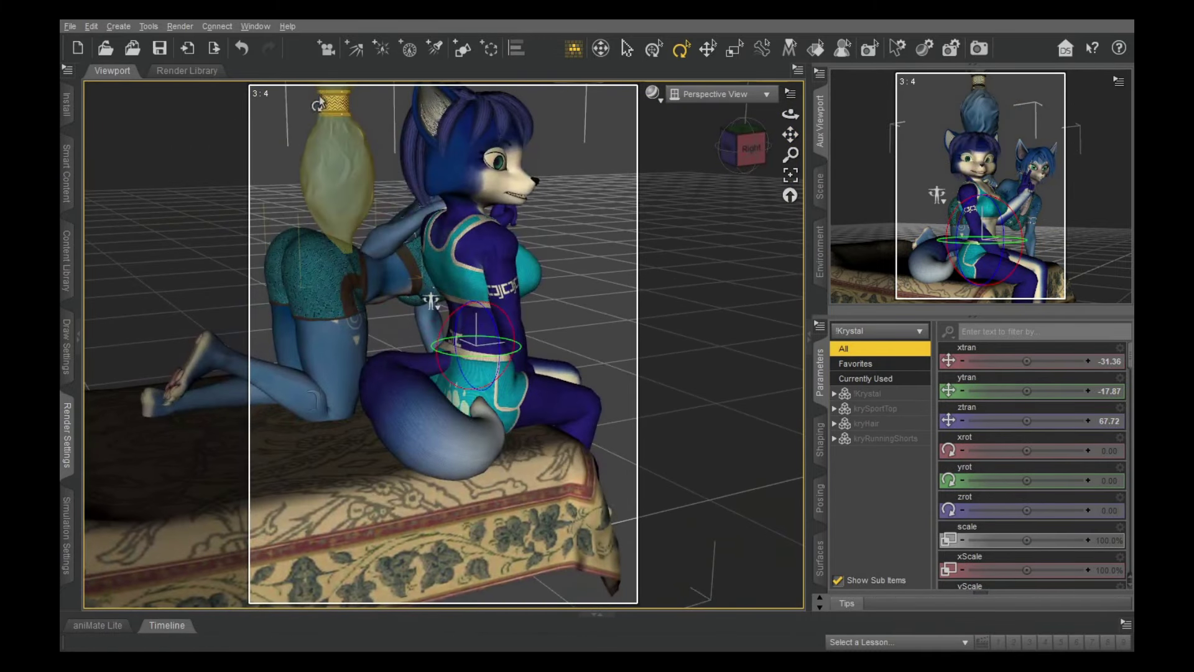
scroll(330, 117, "down", 6)
left_click_drag(387, 112, 273, 249)
key("ctrl+z")
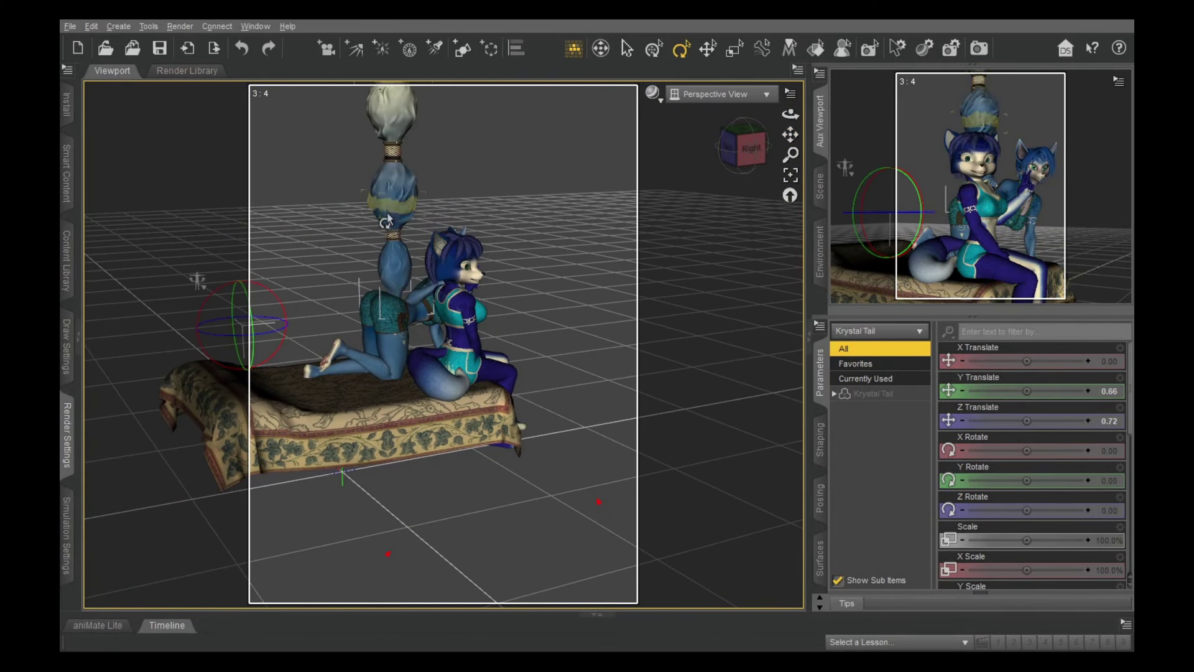
Curl the kneeling figure's raised tail backward into an S-curve, rotating segment DEF-tail.004 to a Z Rotate of about -40.79
left_click_drag(386, 221, 325, 160)
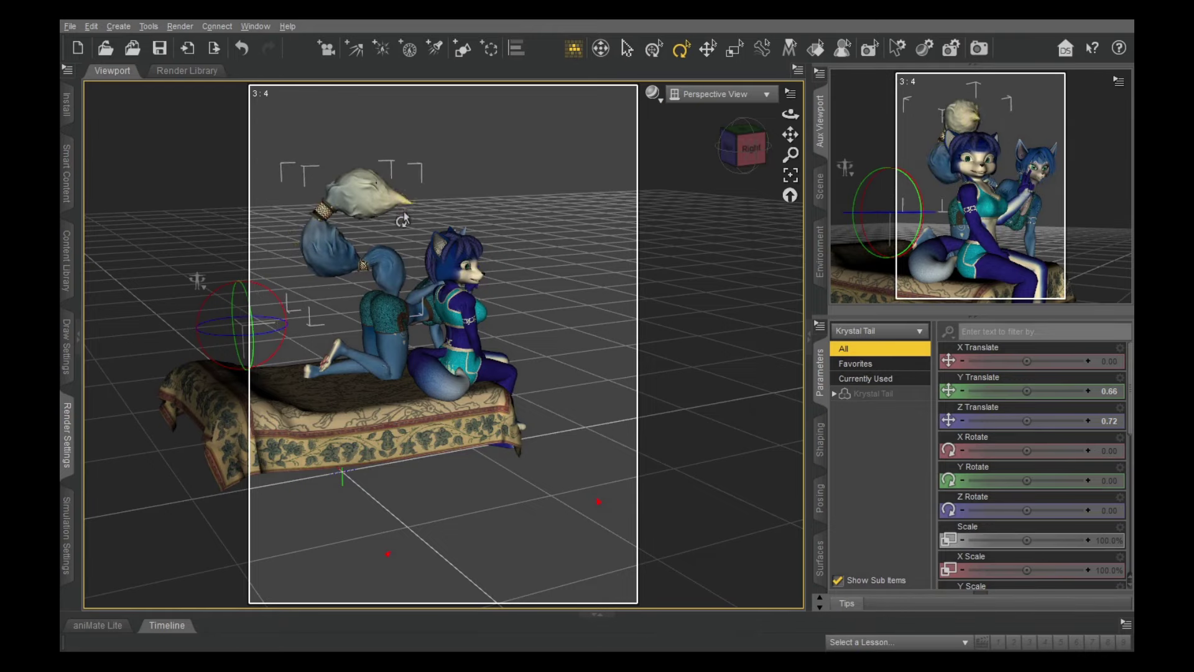
mouse_move(734, 140)
left_mouse_down()
mouse_move(743, 155)
mouse_move(731, 147)
left_mouse_up()
left_click(380, 316)
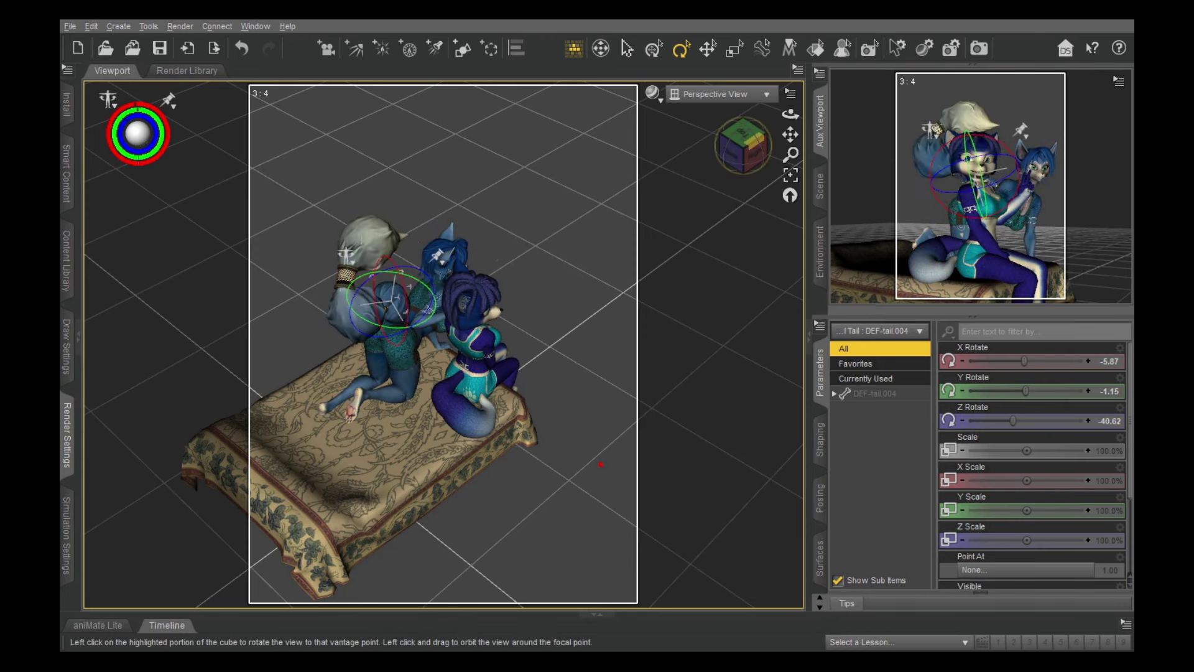
left_click(743, 146)
left_click_drag(325, 228, 309, 225)
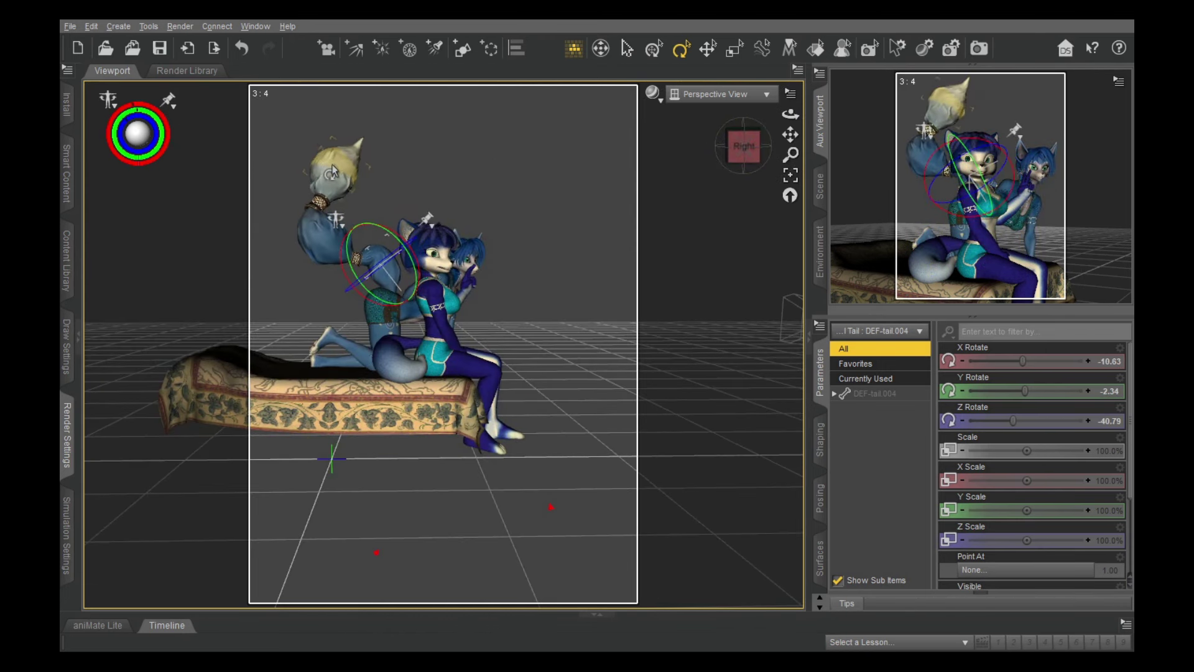
left_click(367, 170)
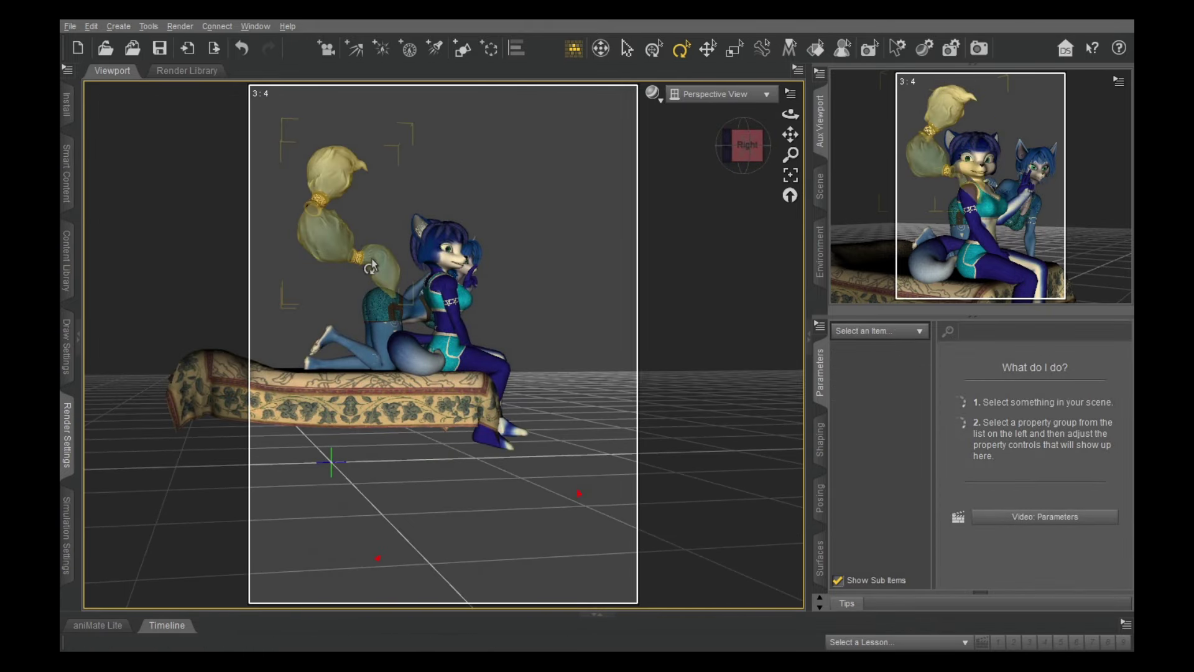
left_click(367, 278)
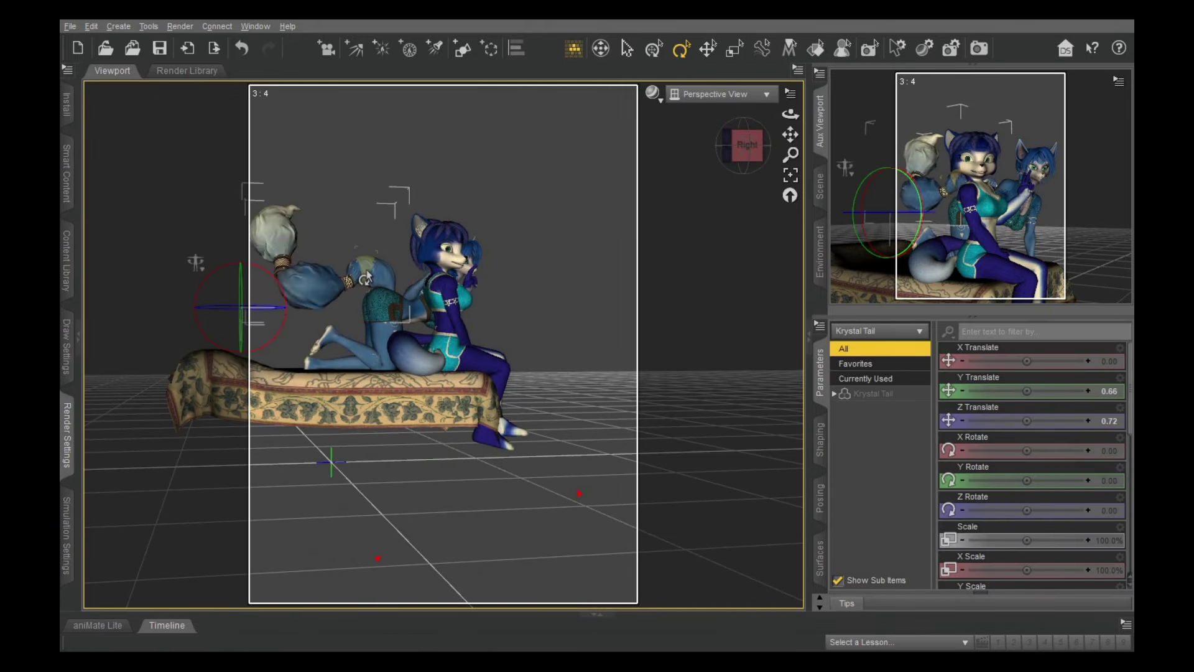
mouse_move(368, 271)
left_mouse_down()
mouse_move(351, 279)
mouse_move(358, 252)
left_mouse_up()
left_click(241, 48)
left_click(241, 48)
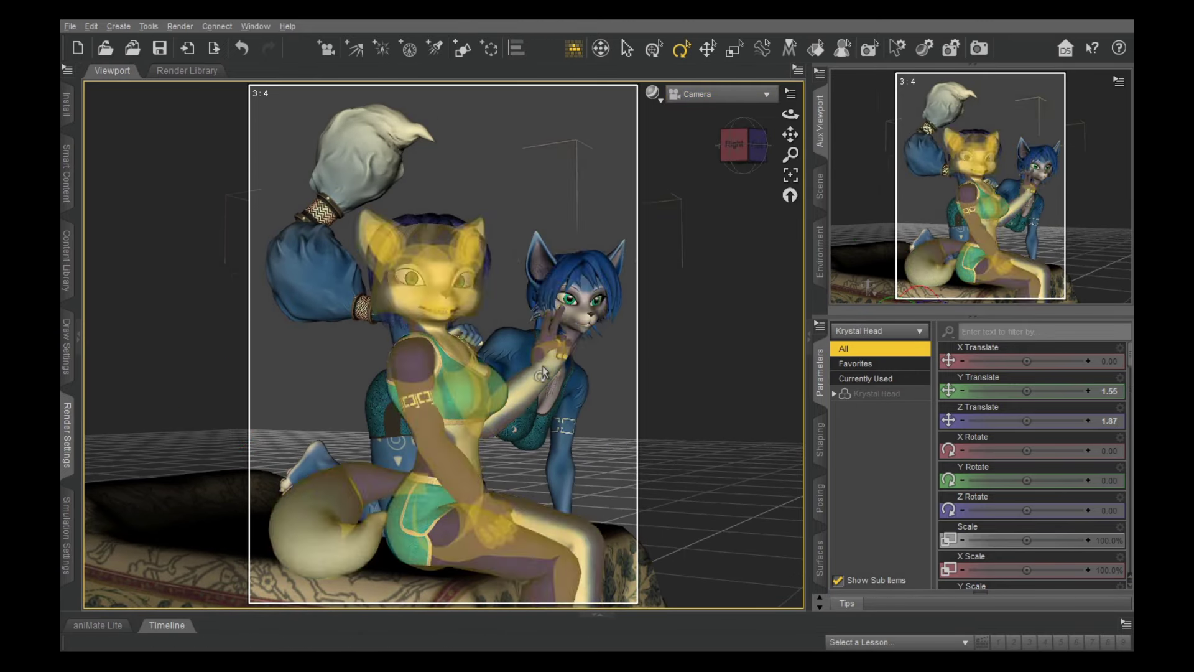
Rotate the seated figure's peace-sign hand away from the kneeling figure's face and turn the kneeling figure's head about -11.6°
left_click(543, 392)
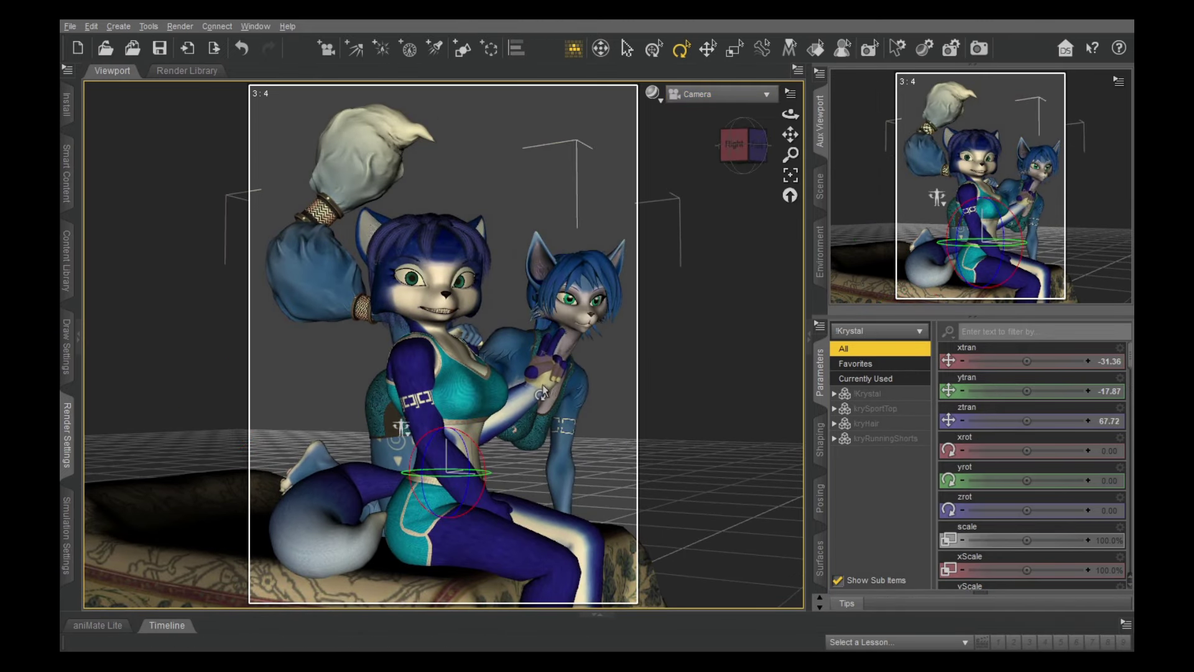
left_click(540, 400)
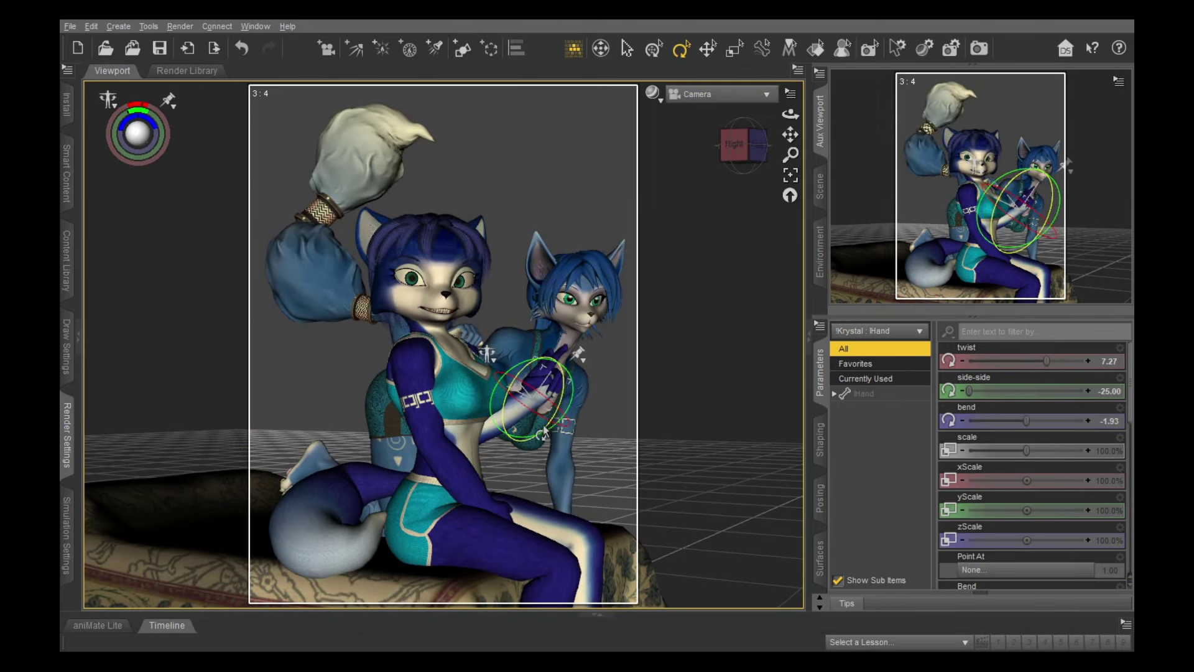
left_click(574, 299)
mouse_move(598, 314)
left_mouse_down()
mouse_move(578, 314)
mouse_move(588, 317)
left_mouse_up()
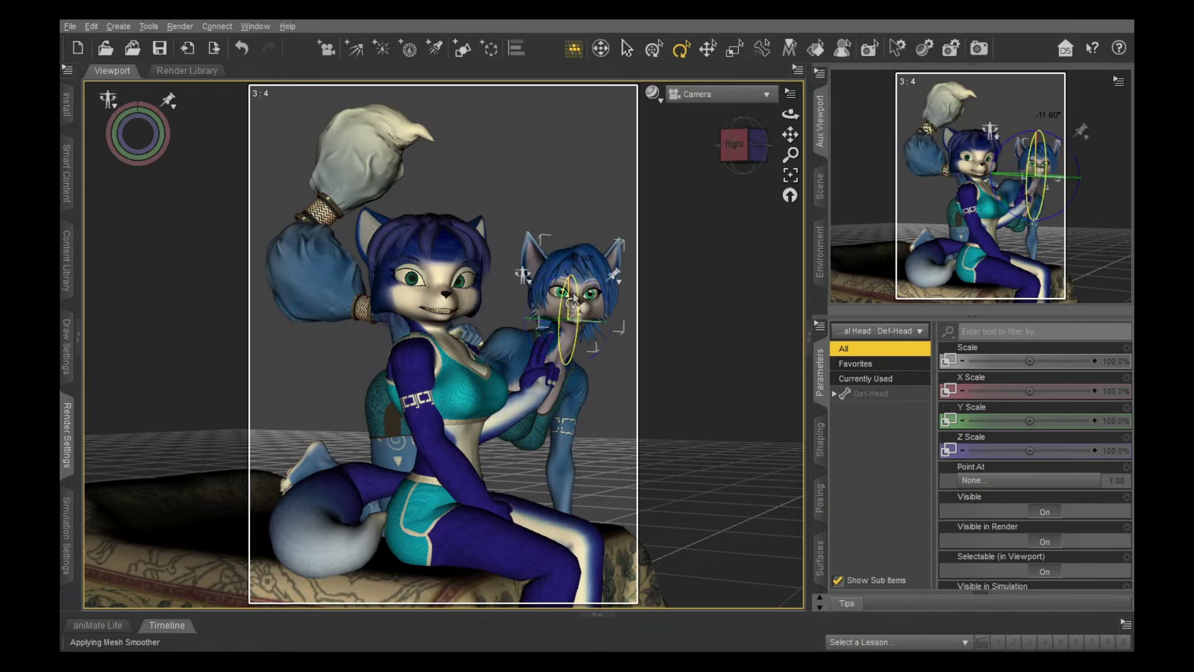
left_click(701, 315)
Examine both figures' faces up close and the parameters of the seated figure's left eye
left_click_drag(756, 149, 741, 165)
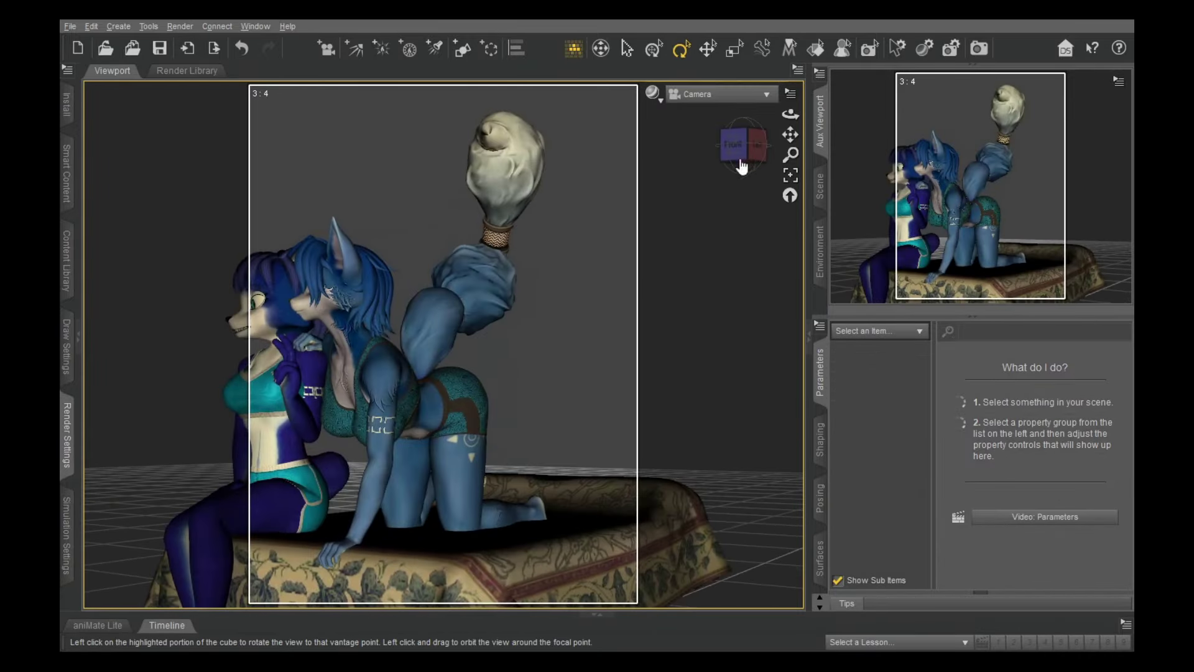
scroll(710, 232, "up", 4)
scroll(710, 232, "up", 3)
left_click_drag(790, 134, 827, 132)
left_click_drag(743, 146, 772, 147)
left_click(466, 324)
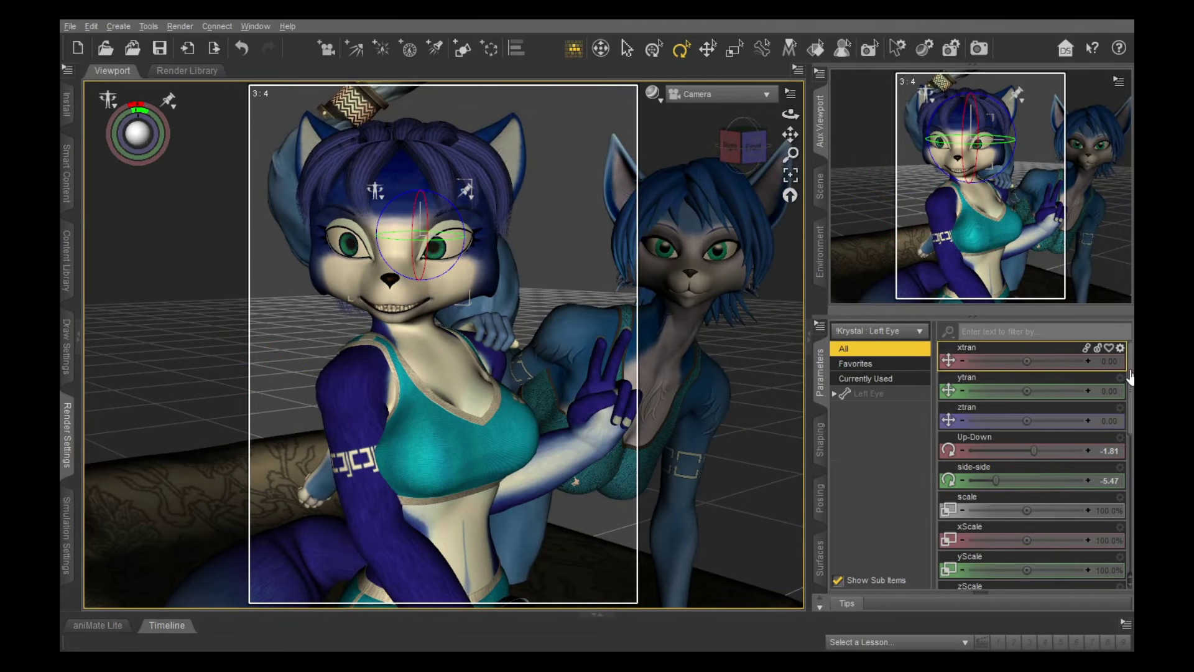
left_click_drag(1128, 372, 1130, 569)
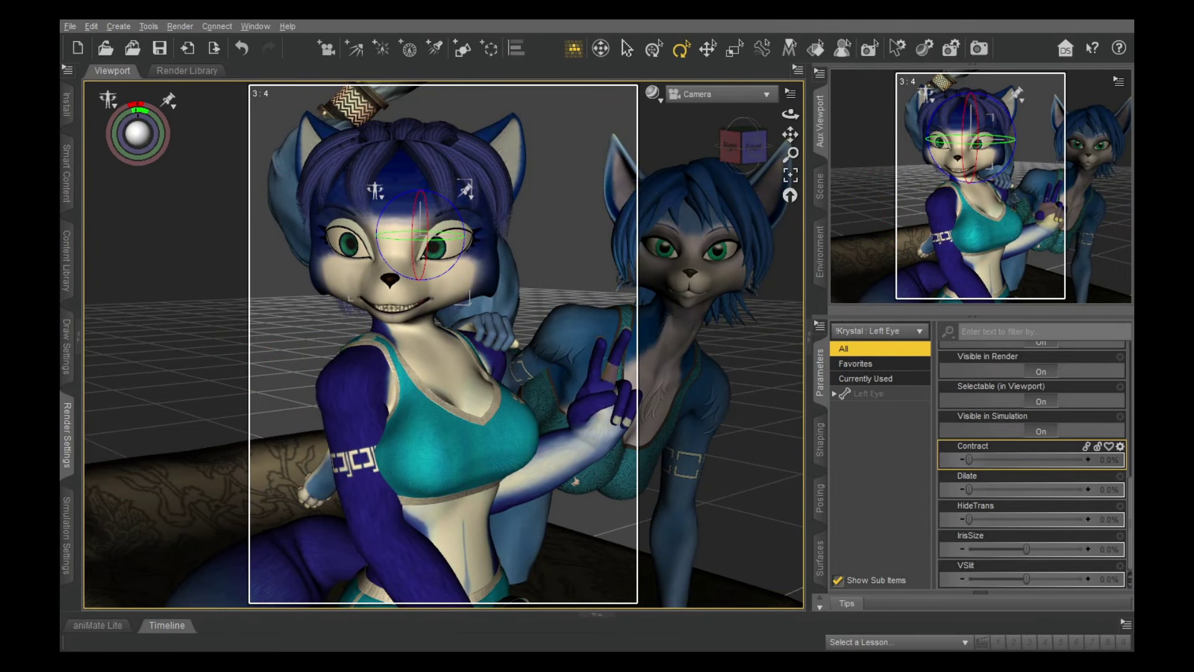
scroll(1032, 451, "up", 1)
left_click(765, 392)
left_click(818, 377)
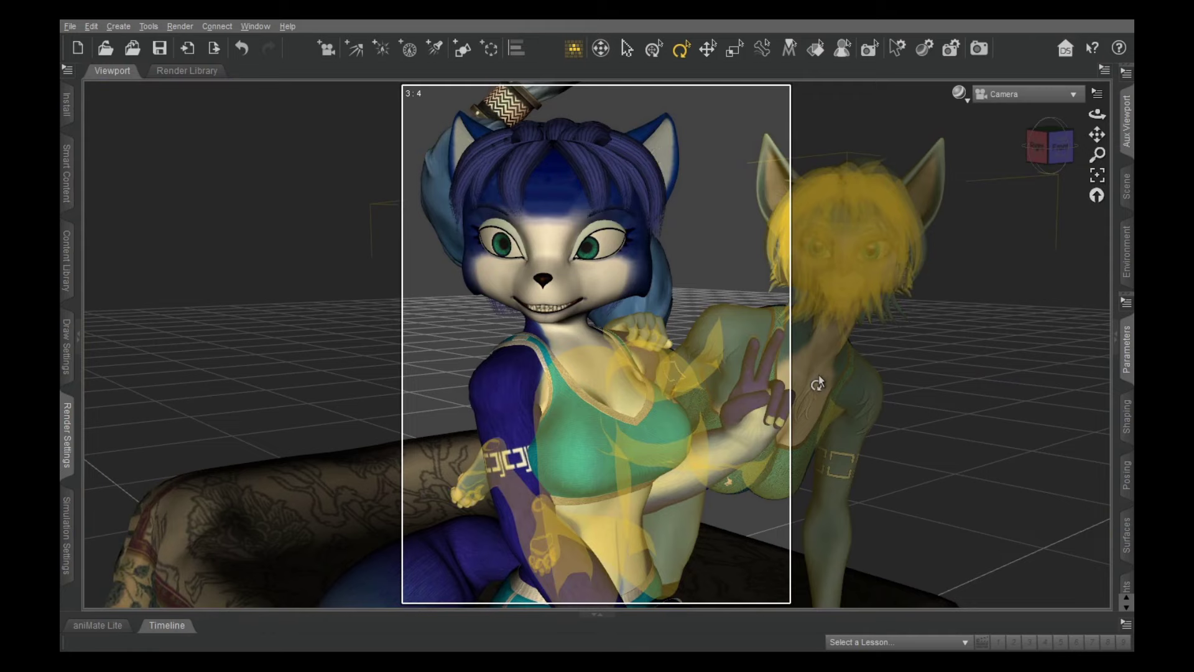
left_click(1116, 342)
Filter the seated figure's parameters by "b" to find the blink and brow controls
left_click(467, 284)
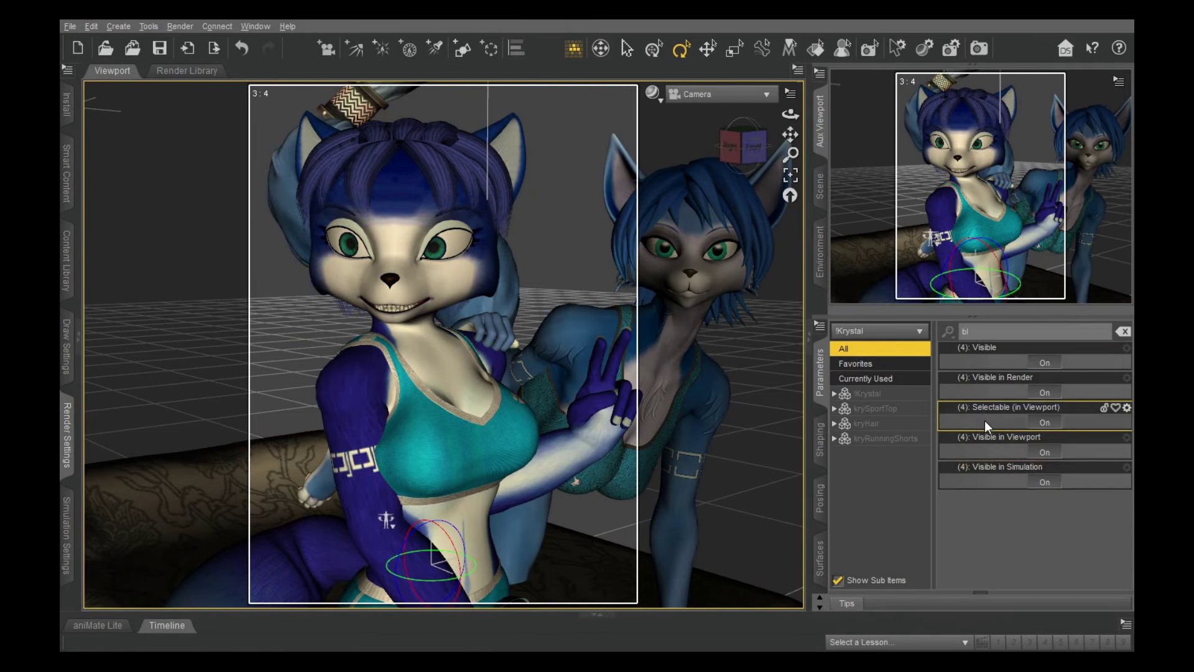
left_click(1007, 336)
key("BackSpace")
scroll(1002, 519, "down", 5)
scroll(999, 446, "up", 5)
scroll(1000, 447, "down", 1)
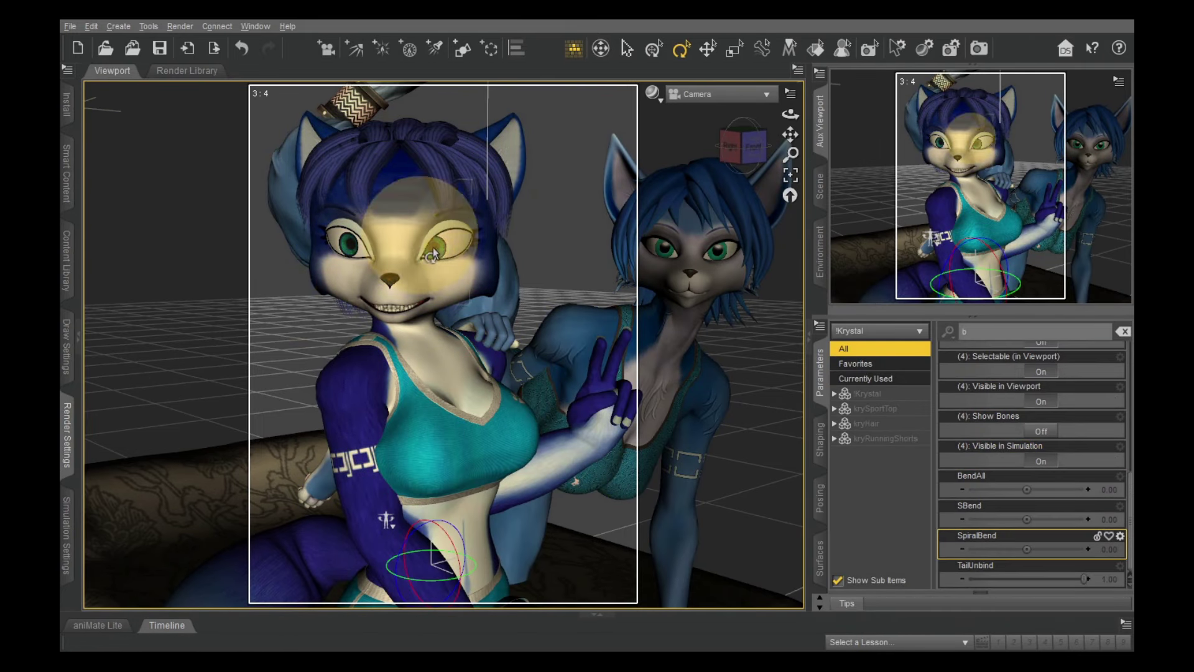
Half-close the seated figure's eyes with Blink Left at about 62.3% and Blink Right at 63.6%, with BrowFrown at -25%
left_click(429, 249)
left_click_drag(963, 367, 953, 368)
left_click_drag(992, 399, 960, 401)
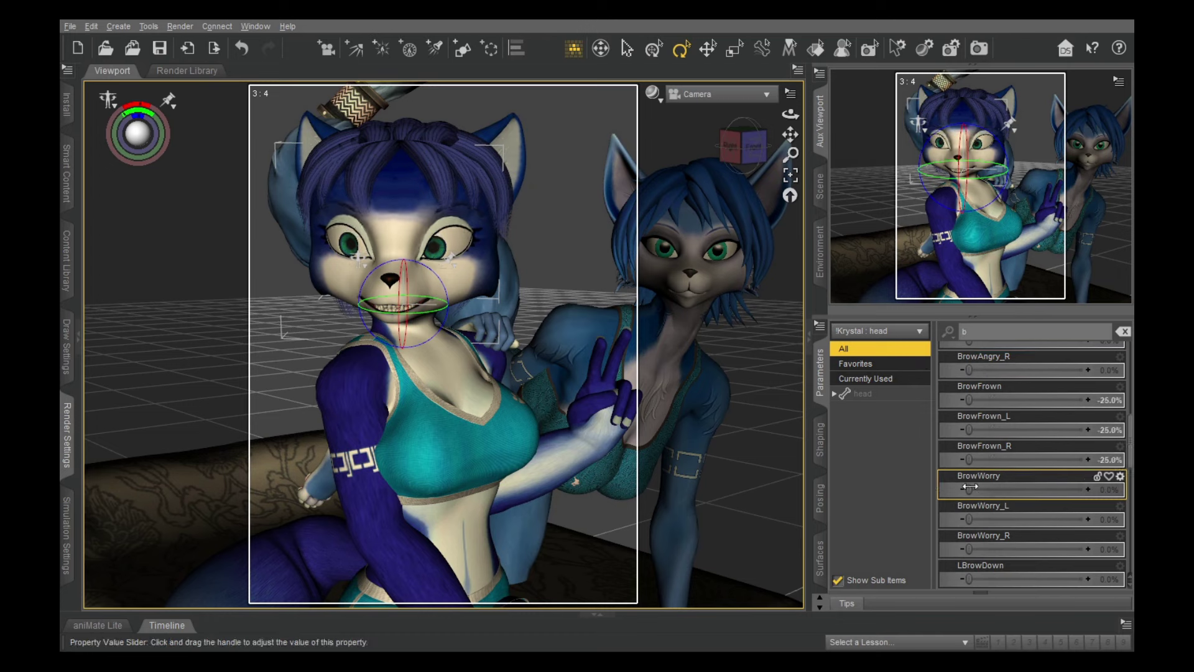
scroll(1004, 460, "up", 3)
left_click_drag(970, 520, 1040, 521)
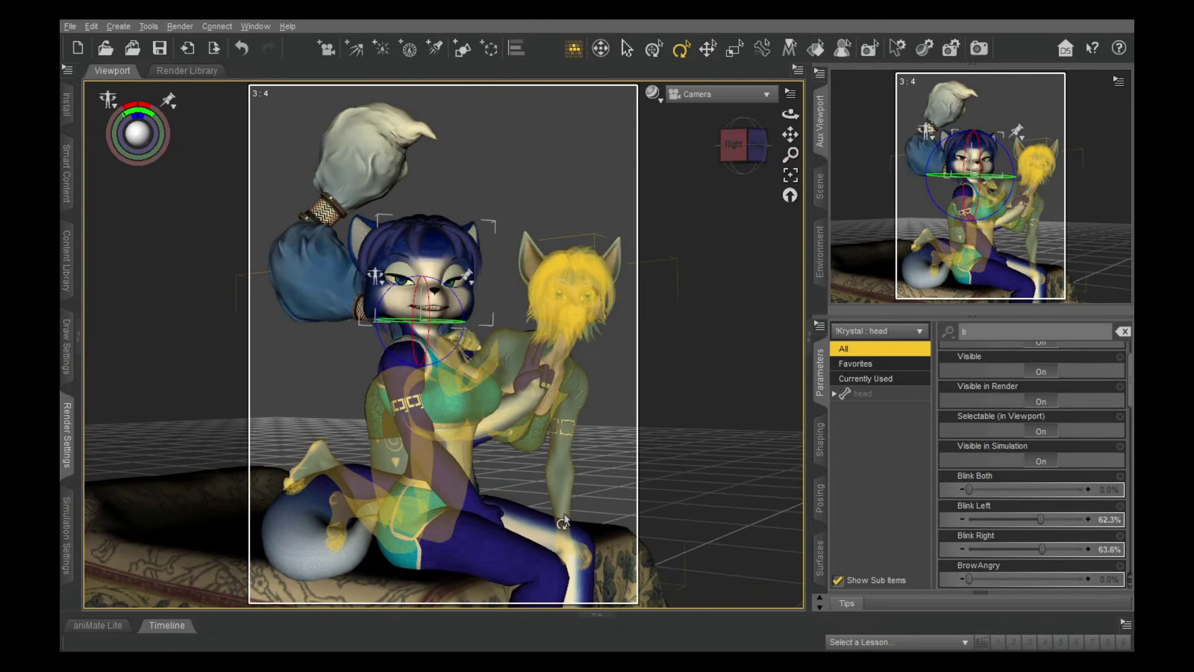
left_click(334, 309)
left_click(274, 230)
left_click(242, 47)
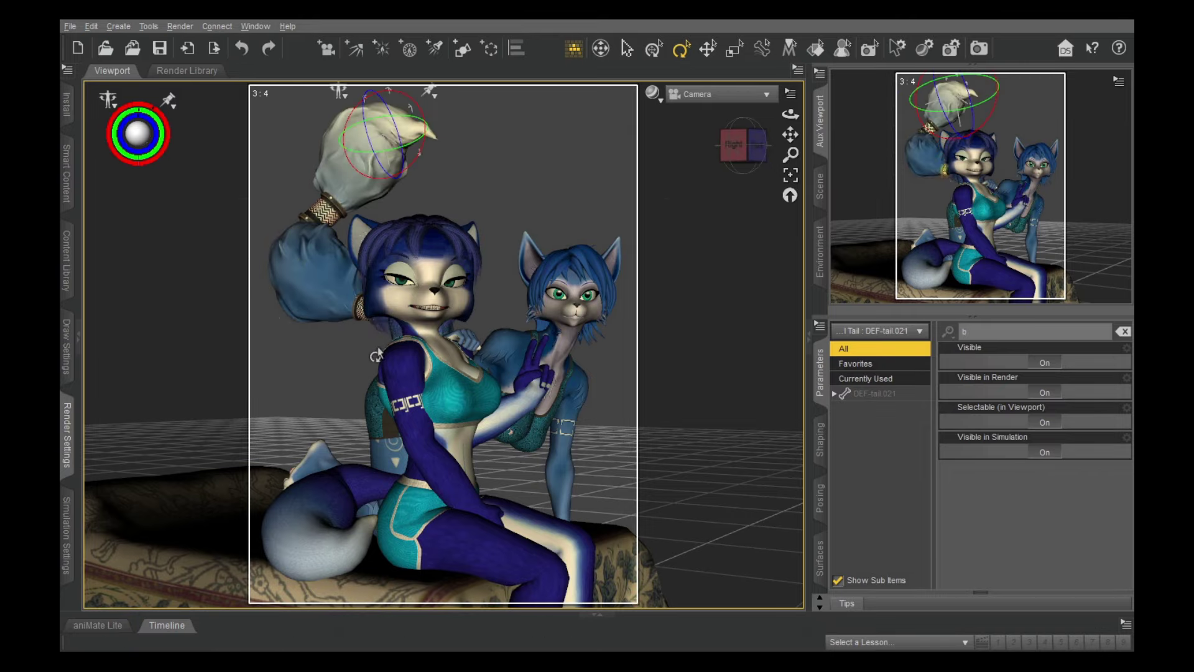
Using the Perspective View, move the kneeling figure's right foot about -10.92 cm to reposition the lower leg
left_click(697, 137)
mouse_move(743, 145)
left_mouse_down()
mouse_move(744, 127)
mouse_move(744, 146)
mouse_move(762, 147)
mouse_move(740, 147)
mouse_move(743, 163)
left_mouse_up()
left_click(721, 94)
left_click(697, 110)
left_click(323, 341)
scroll(323, 342, "up", 3)
left_click(288, 347)
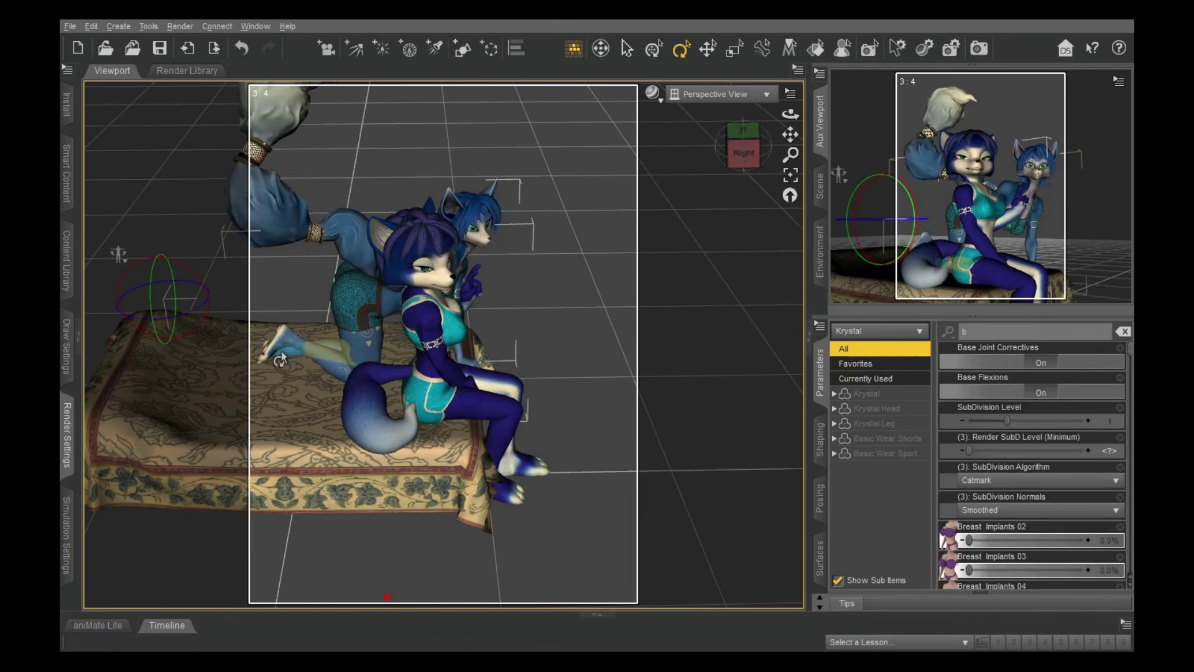
left_click(287, 347)
left_click(653, 48)
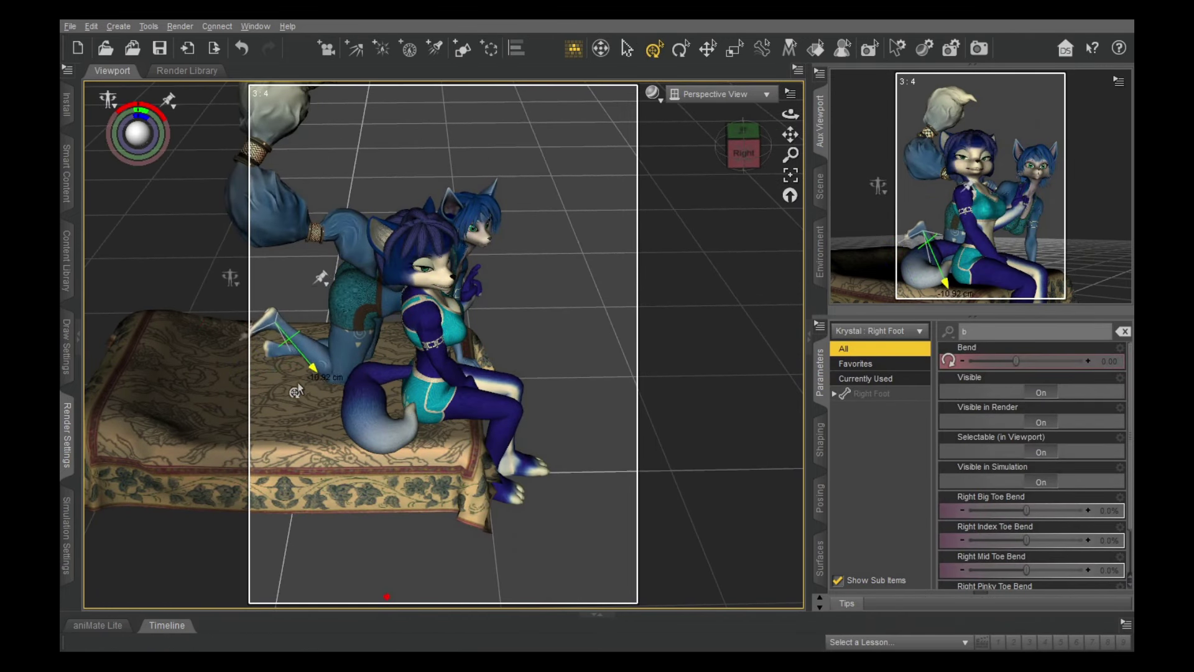
left_click(1084, 223)
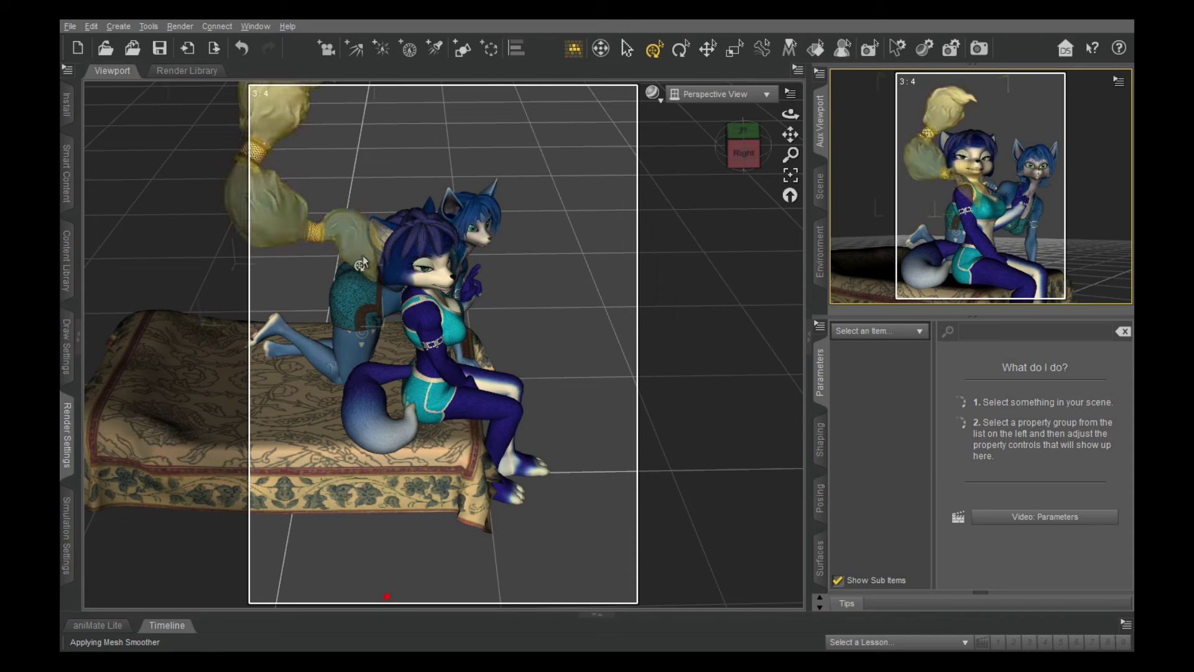
Rotate the kneeling figure's tail down and backward from segment DEF-tail.003, bending its middle section behind her
left_click(351, 233)
left_click(680, 49)
left_click_drag(332, 212, 264, 216)
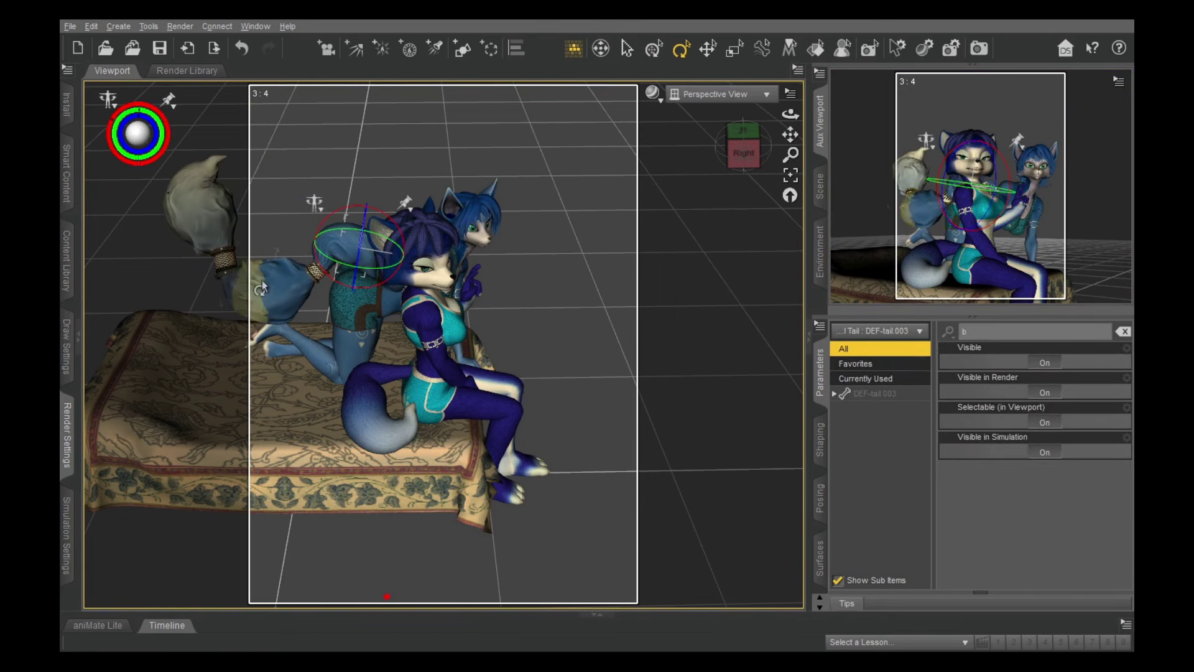
left_click(261, 286)
left_click_drag(261, 287, 224, 283)
Rotate the upper tail segments around DEF-tail.016 and the white tip at DEF-tail.019 to raise the tail's end
left_click_drag(247, 239, 610, 252)
left_click(274, 199)
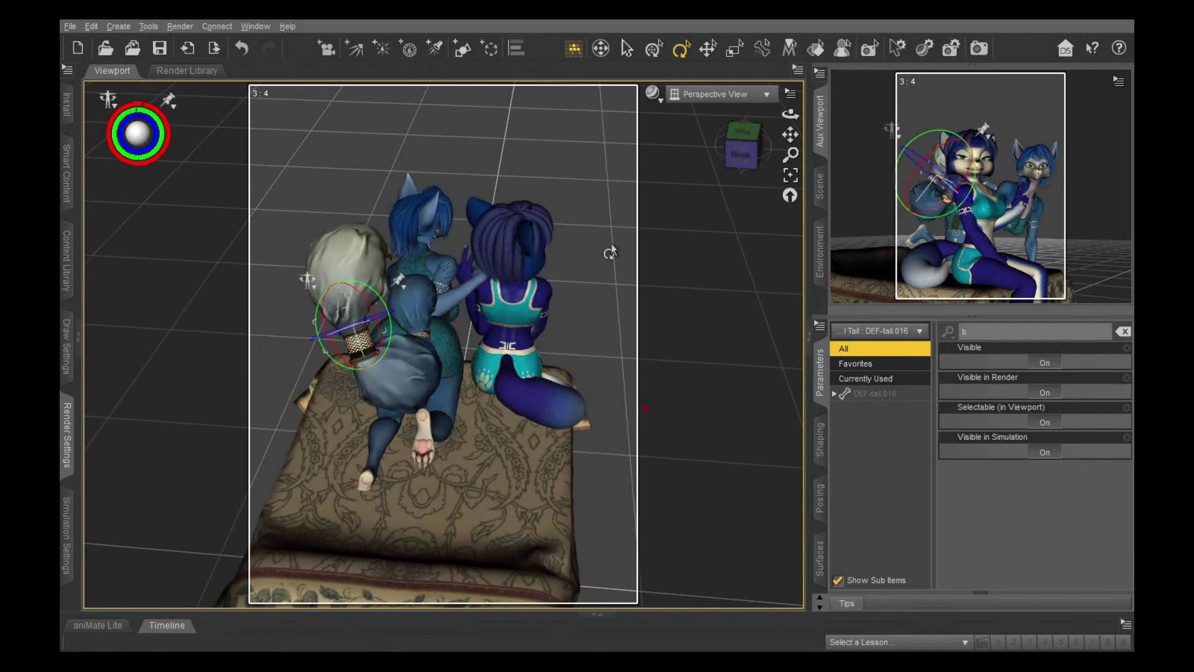
left_click(423, 341)
left_click_drag(439, 391, 571, 187)
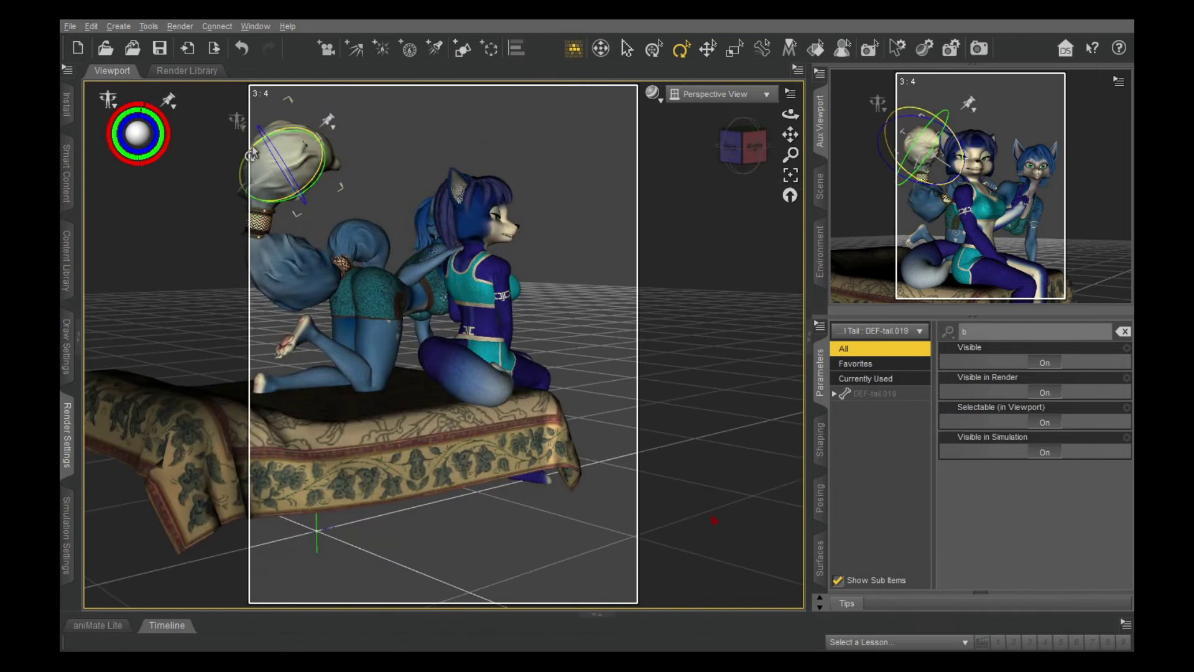
Refine the tail curve by rotating middle segment DEF-tail.011 and angling the white tip upward
left_click_drag(746, 144, 552, 270)
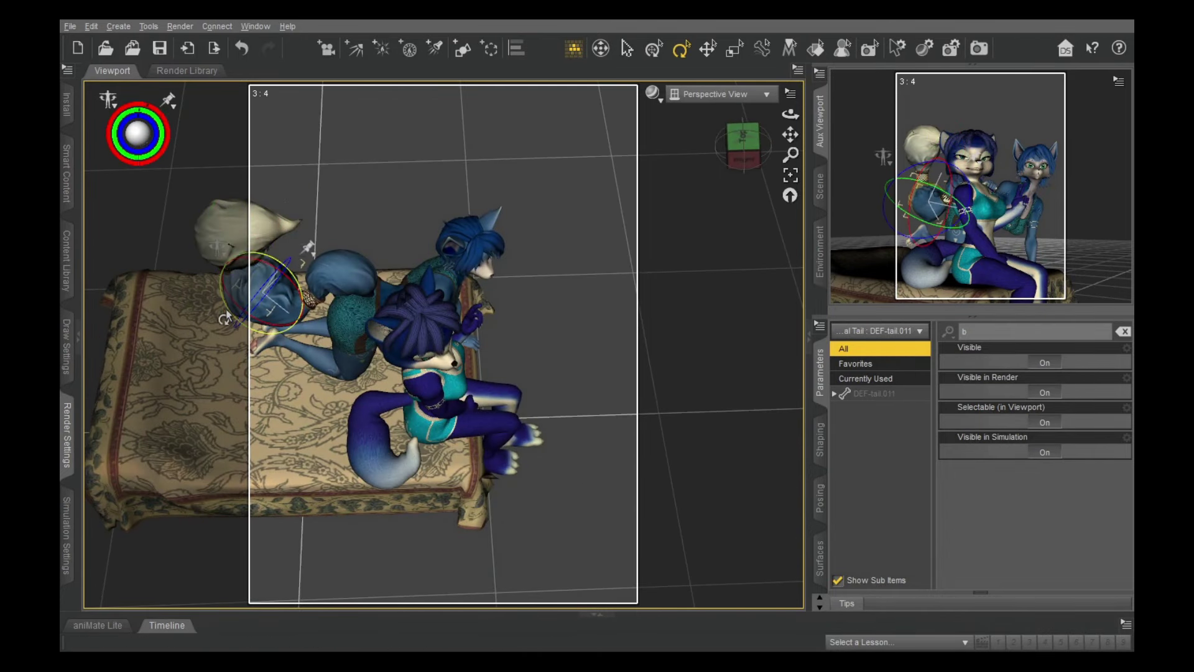
left_click_drag(227, 317, 267, 324)
left_click_drag(744, 149, 737, 81)
left_click_drag(311, 166, 300, 140)
left_click(689, 152)
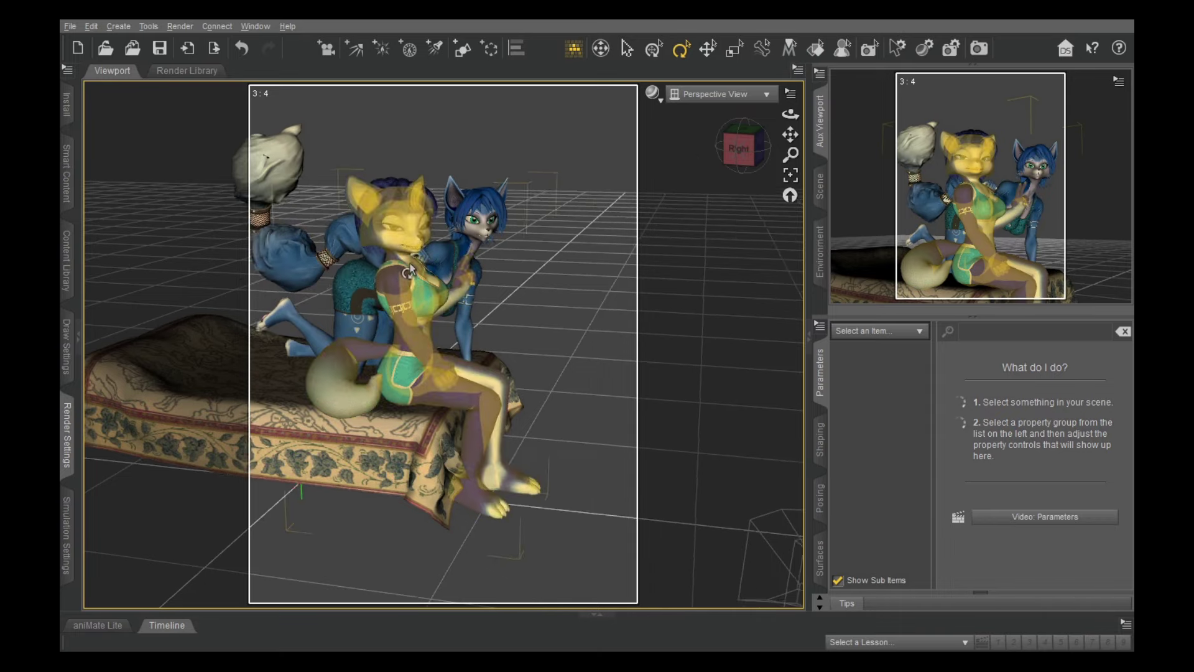
Tilt the seated figure's head slightly by adjusting its rotation
scroll(409, 264, "up", 6)
middle_click_drag(552, 203, 485, 325)
left_click(336, 361)
left_click(330, 365)
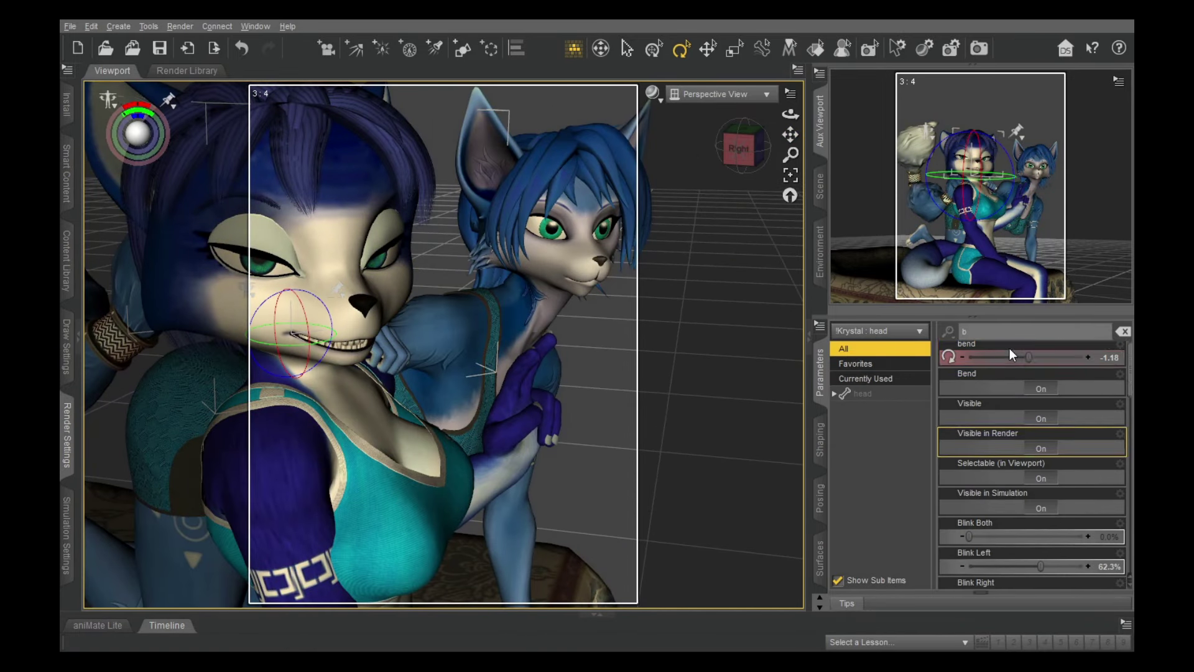
mouse_move(1009, 355)
left_mouse_down()
mouse_move(955, 360)
mouse_move(992, 362)
left_mouse_up()
Search the parameters of the seated figure's head and of the kneeling figure for "lang"
scroll(1000, 439, "down", 10)
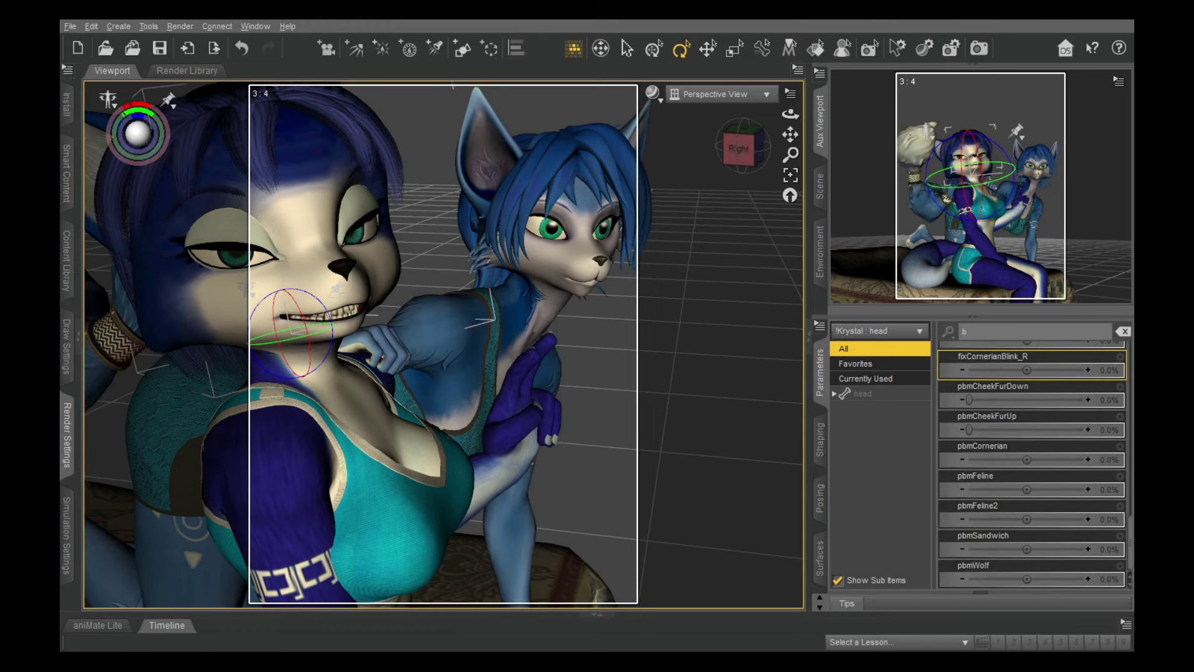
key("BackSpace")
type("lang")
left_click(876, 331)
left_click(878, 349)
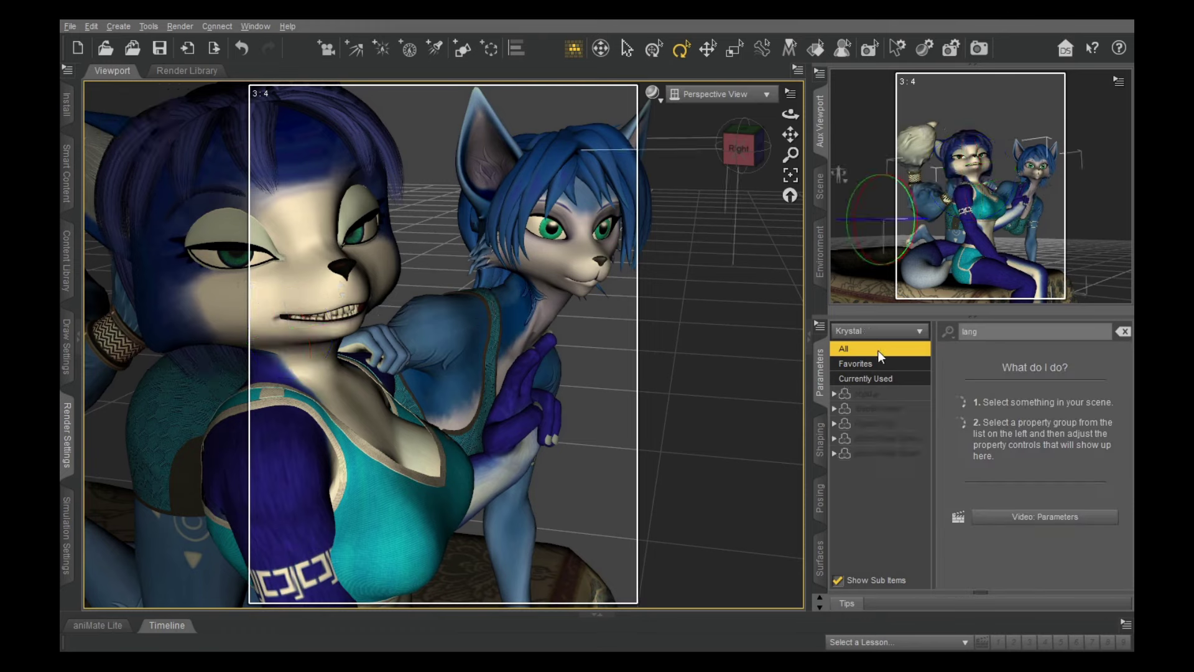
key("BackSpace")
key("BackSpace")
key("BackSpace")
Clear the parameter filter and look through the expression controls of the seated figure's head
left_click(292, 302)
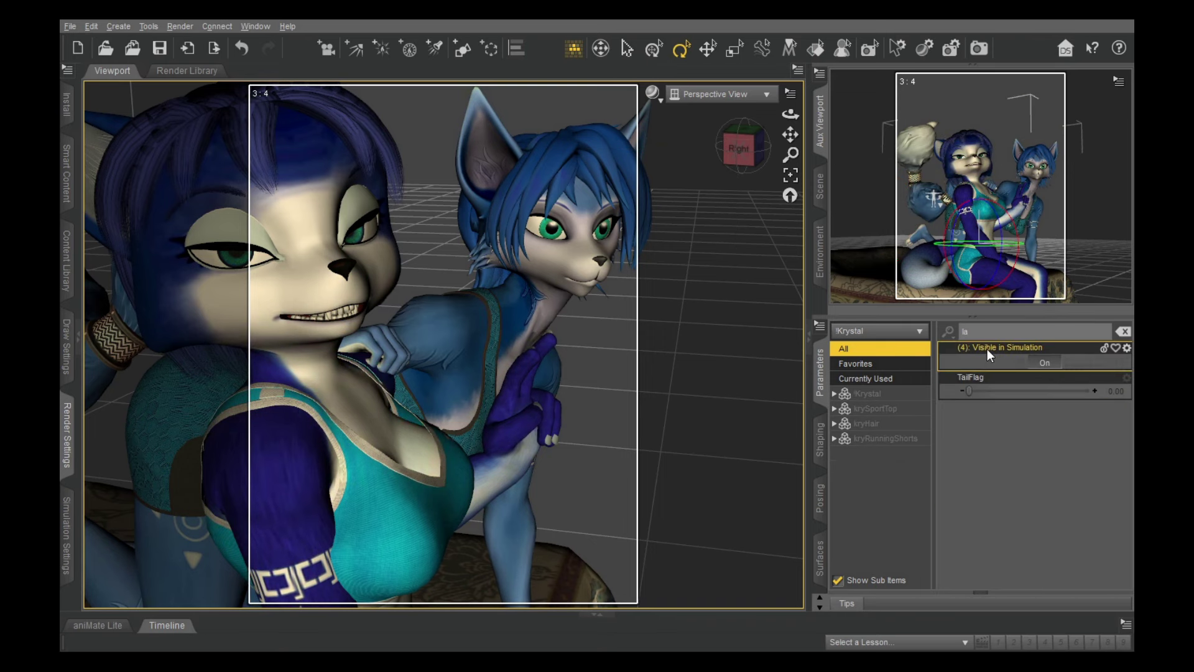
scroll(1009, 484, "down", 12)
scroll(973, 520, "up", 1)
left_click(1122, 331)
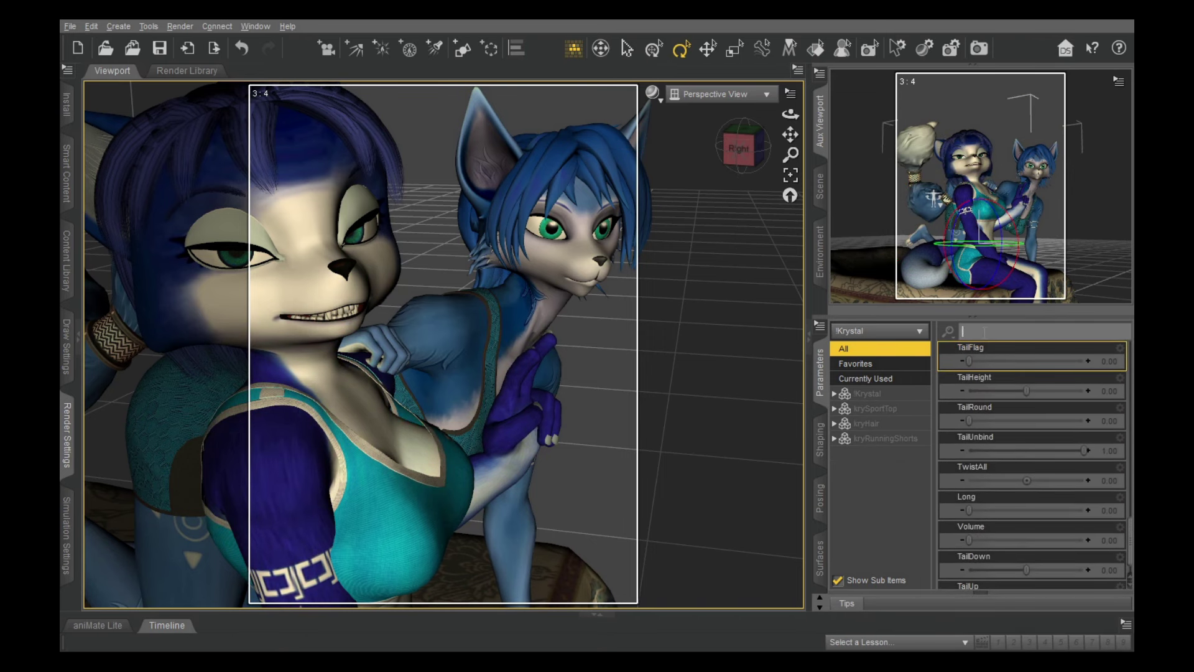
left_click(305, 329)
left_click(301, 339)
scroll(1002, 548, "down", 10)
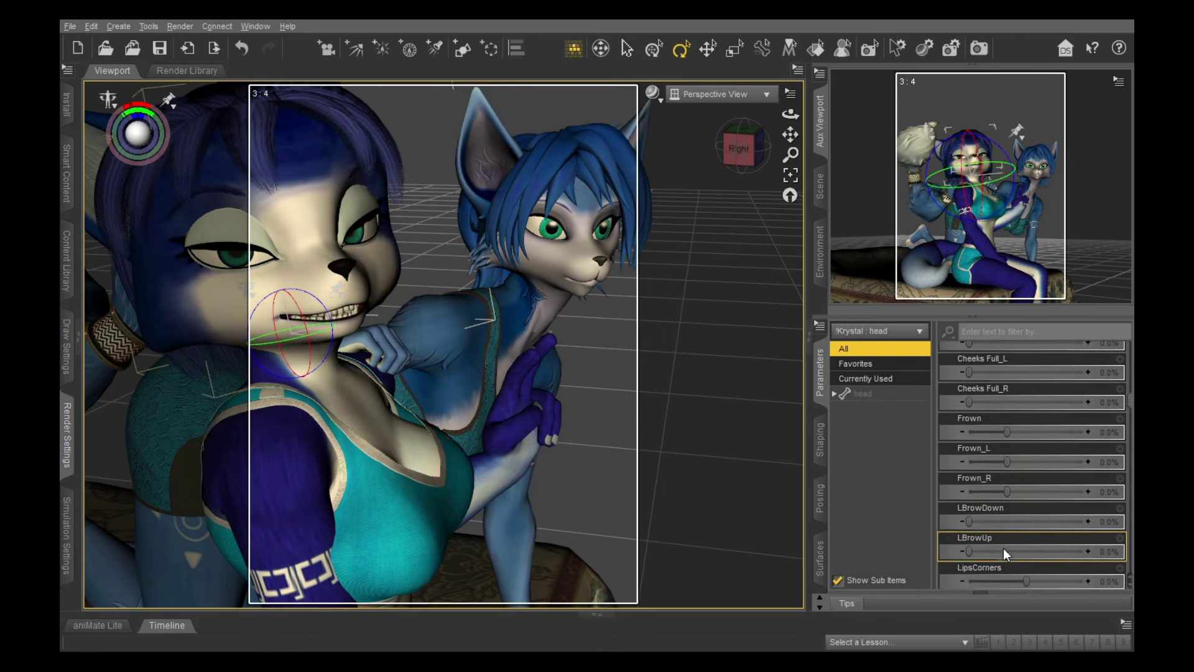
scroll(1002, 486, "down", 1)
Change the kneeling figure's mouth shape by setting the Krystal Head's I morph to about -70.1%
left_click_drag(743, 146, 715, 147)
left_click_drag(789, 133, 970, 160)
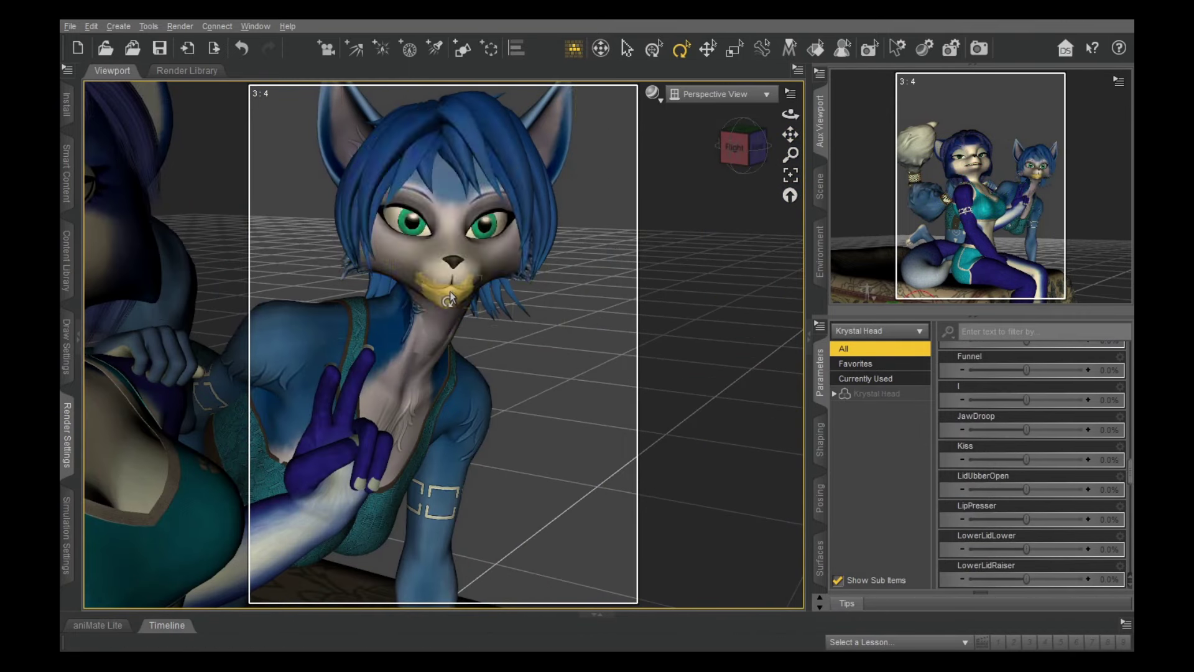
scroll(1023, 541, "up", 10)
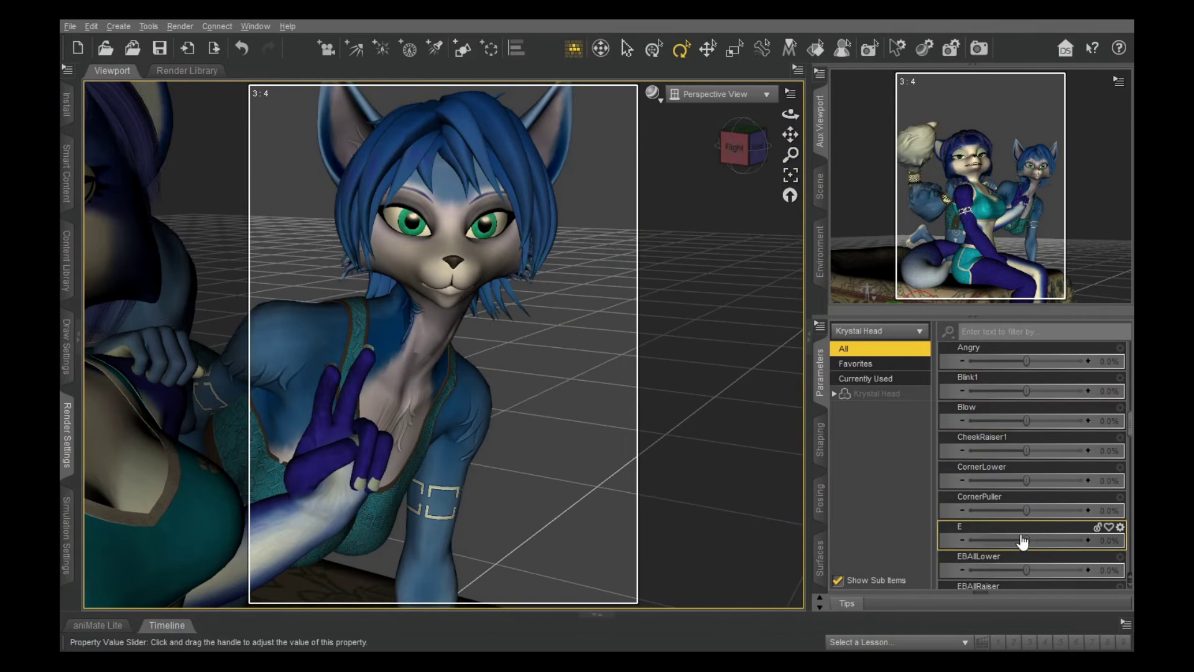
scroll(1051, 529, "down", 4)
left_click_drag(1026, 480, 986, 493)
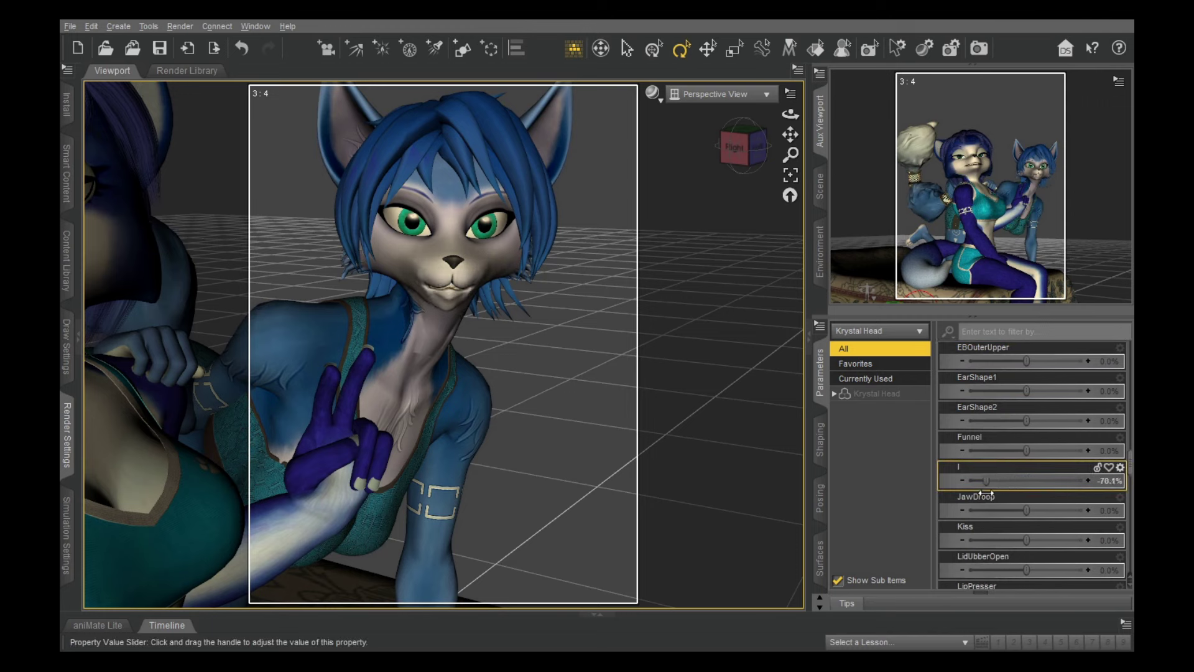
Open the kneeling figure's mouth slightly with a Krystal Head mouth morph and tilt its head downward
scroll(1025, 468, "down", 5)
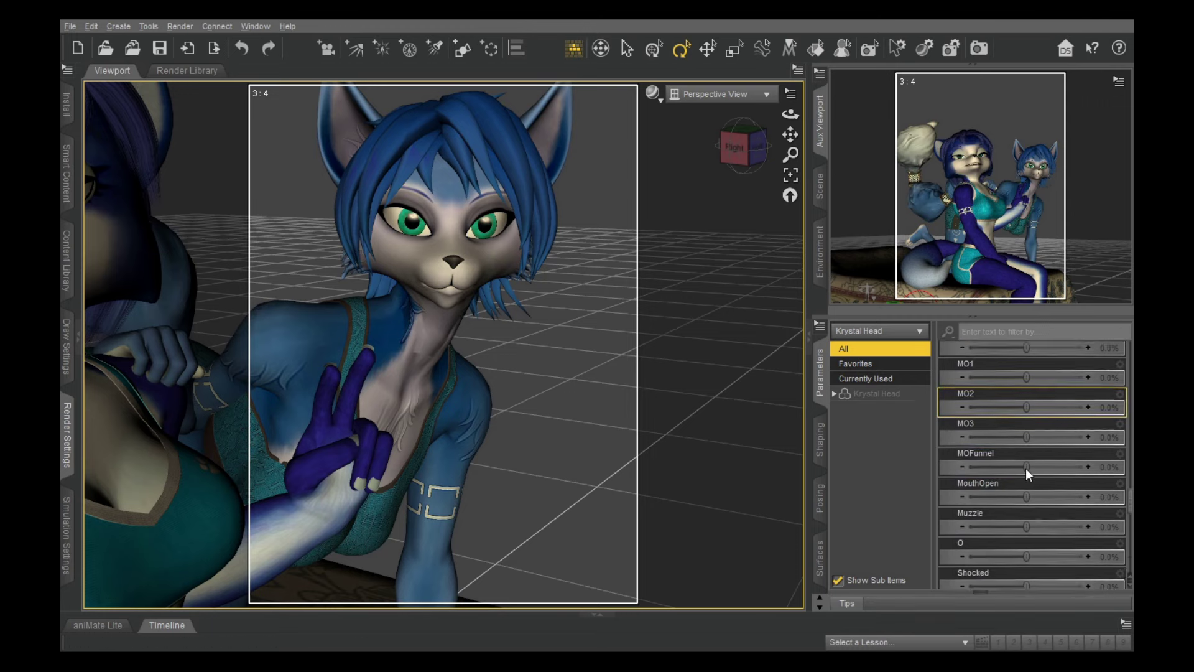
left_click_drag(1026, 541, 1057, 550)
left_click(457, 264)
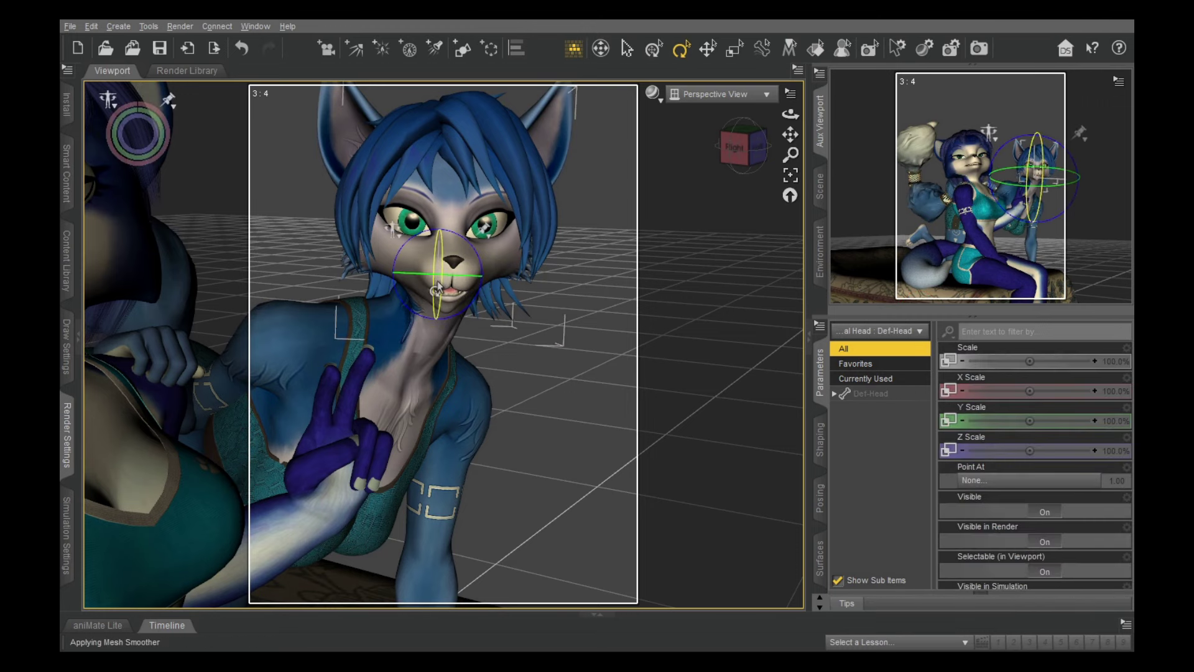
left_click_drag(460, 275, 439, 292)
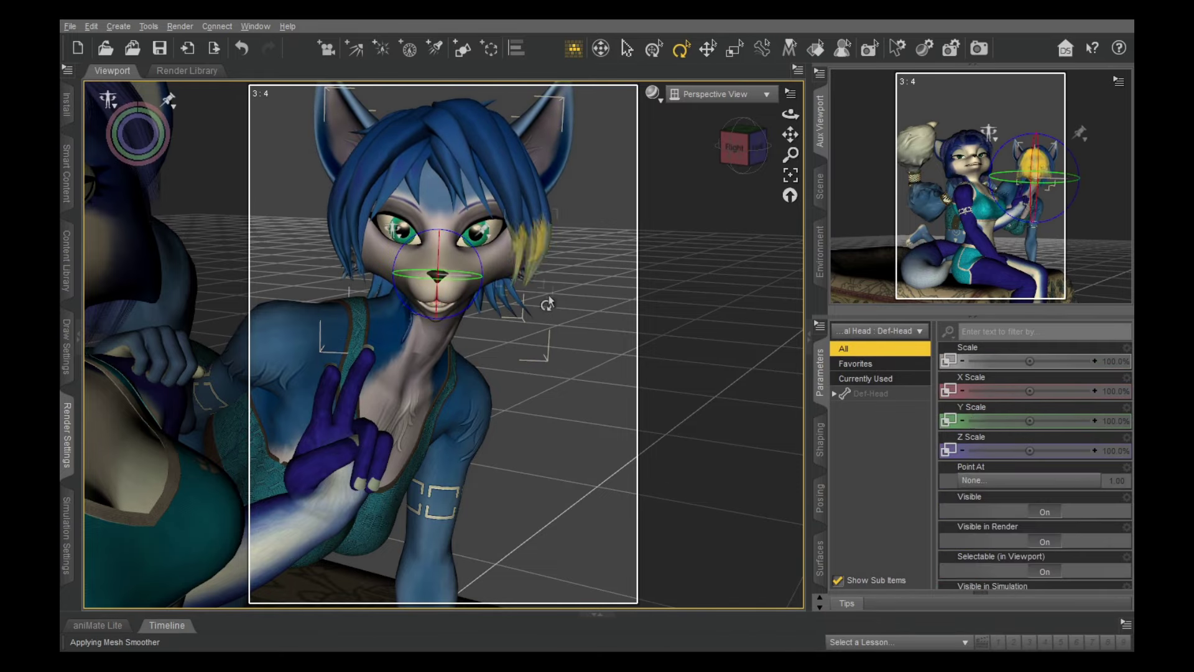
Try a teeth morph on the seated figure's upper jaw and undo it
left_click(429, 398)
left_click_drag(1026, 539, 1069, 540)
scroll(690, 432, "down", 5)
left_click(244, 49)
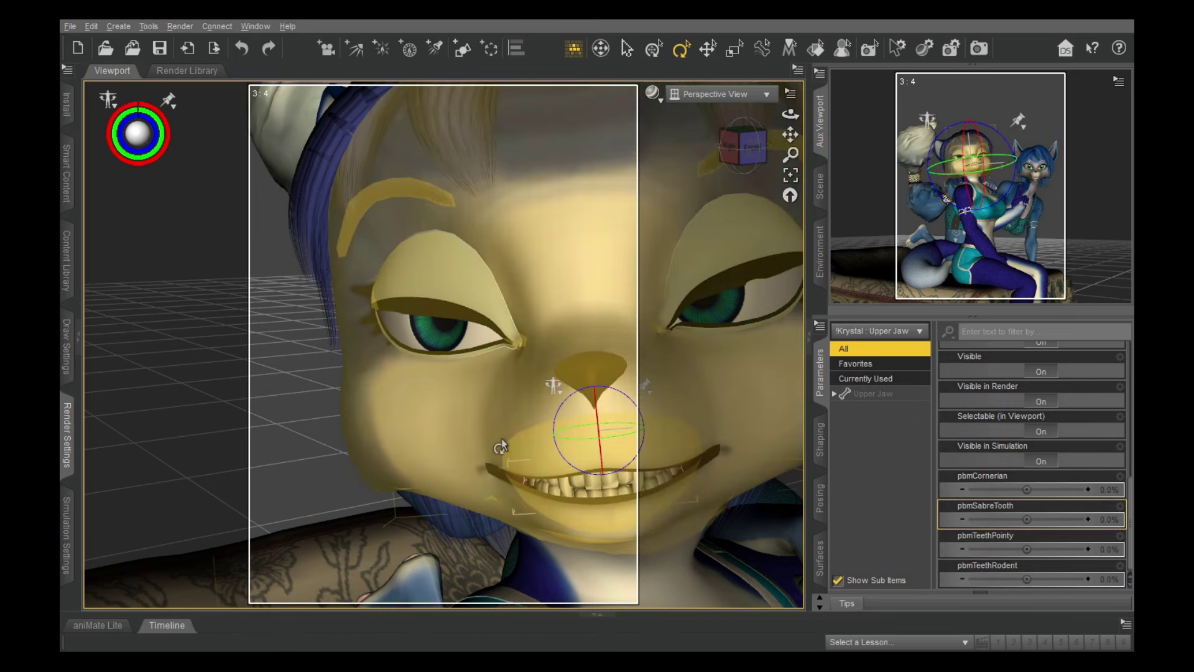
Open the seated figure's mouth by setting the head's OpenLips morph to 79.1%
left_click(501, 438)
left_click_drag(1129, 395, 1124, 409)
scroll(1125, 413, "down", 3)
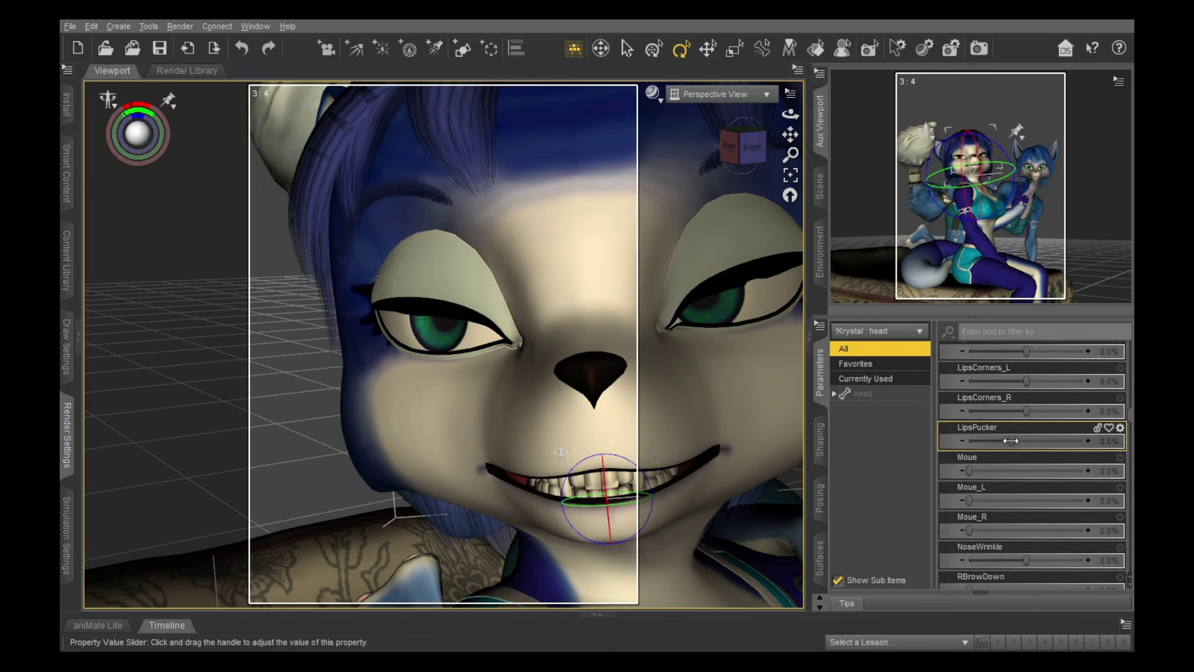
scroll(994, 480, "down", 10)
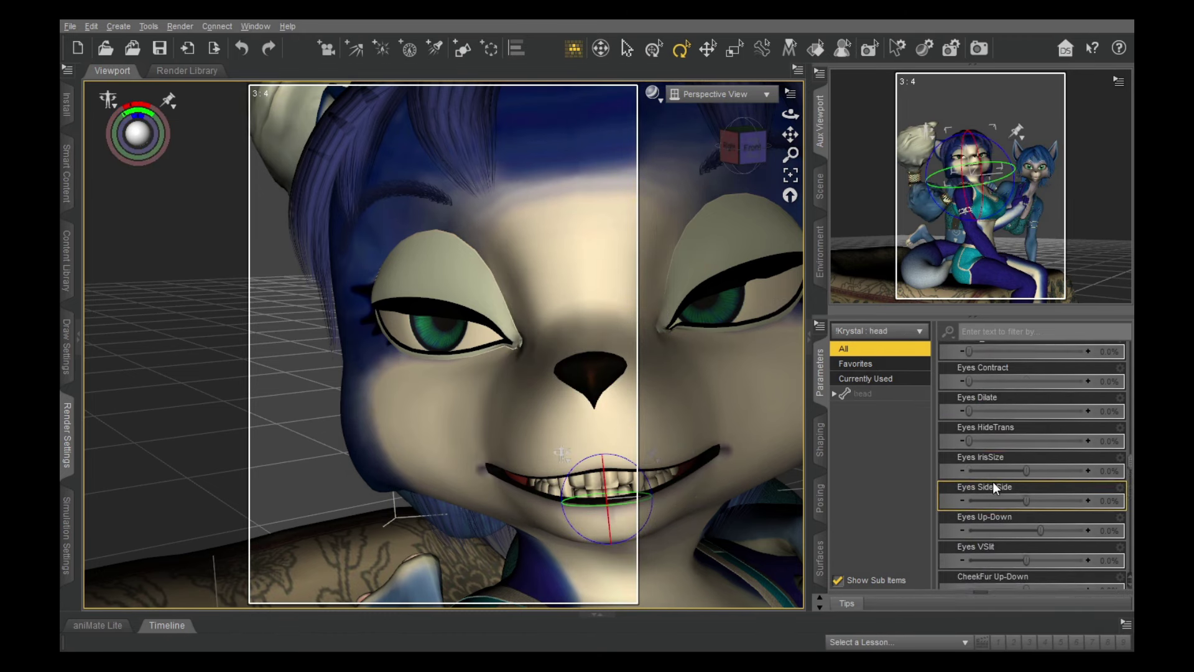
scroll(992, 482, "down", 3)
left_click_drag(1017, 473, 1062, 471)
scroll(1032, 533, "down", 8)
Search the parameters of the seated figure and of its tongue for "tong"
left_click(597, 529)
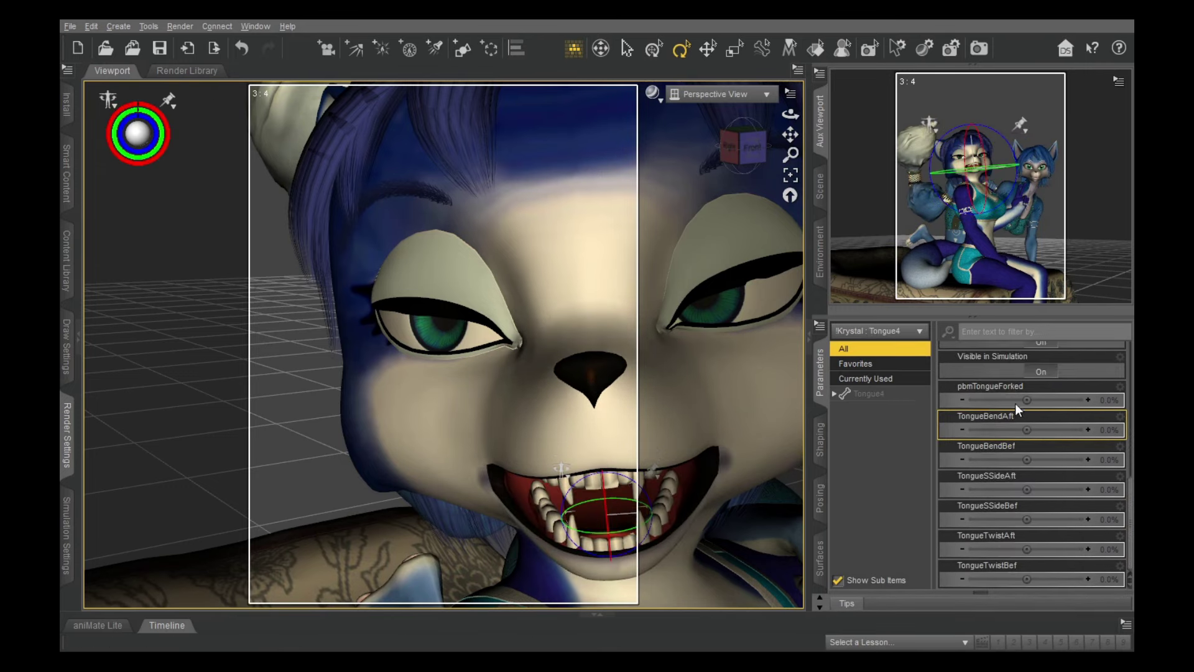
left_click(962, 333)
left_click(272, 450)
left_click(398, 435)
left_click(990, 334)
type("ещ")
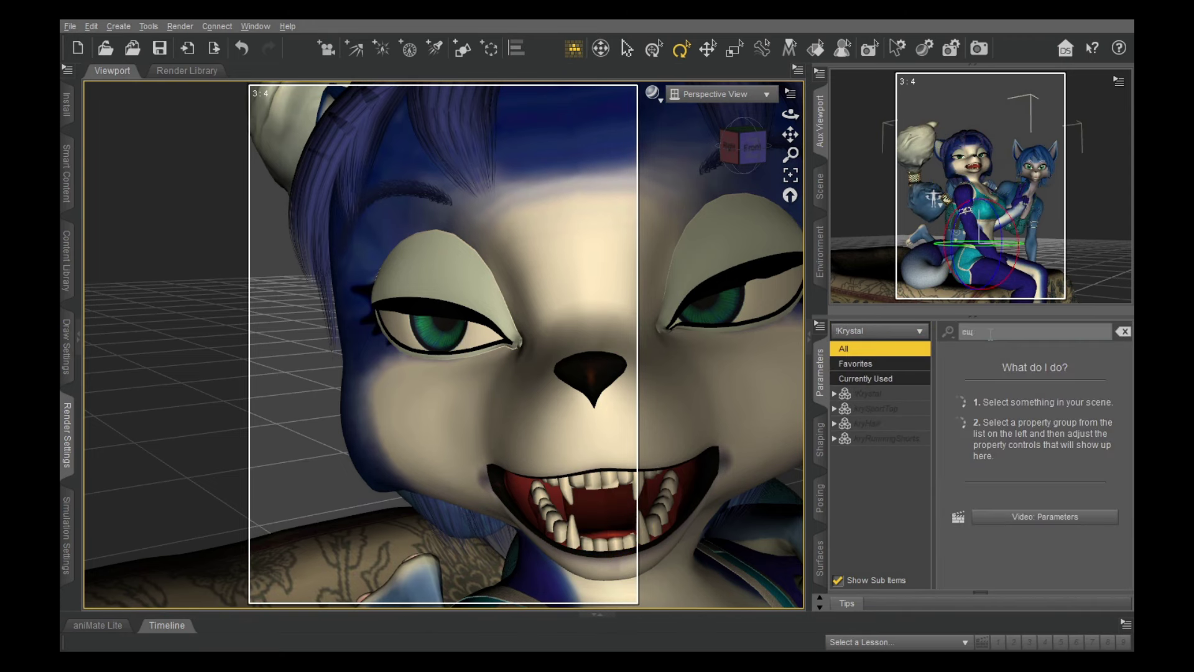
key("BackSpace")
key("BackSpace")
left_click(996, 331)
type("no")
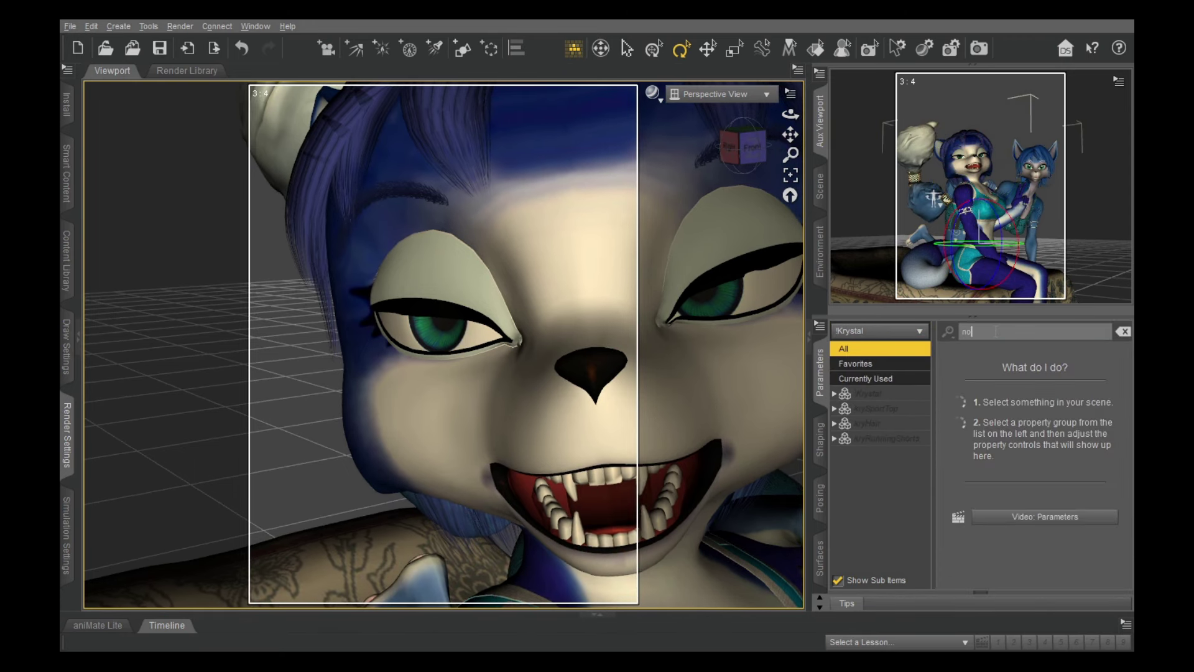
key("BackSpace")
key("BackSpace")
type("ton")
left_click(617, 518)
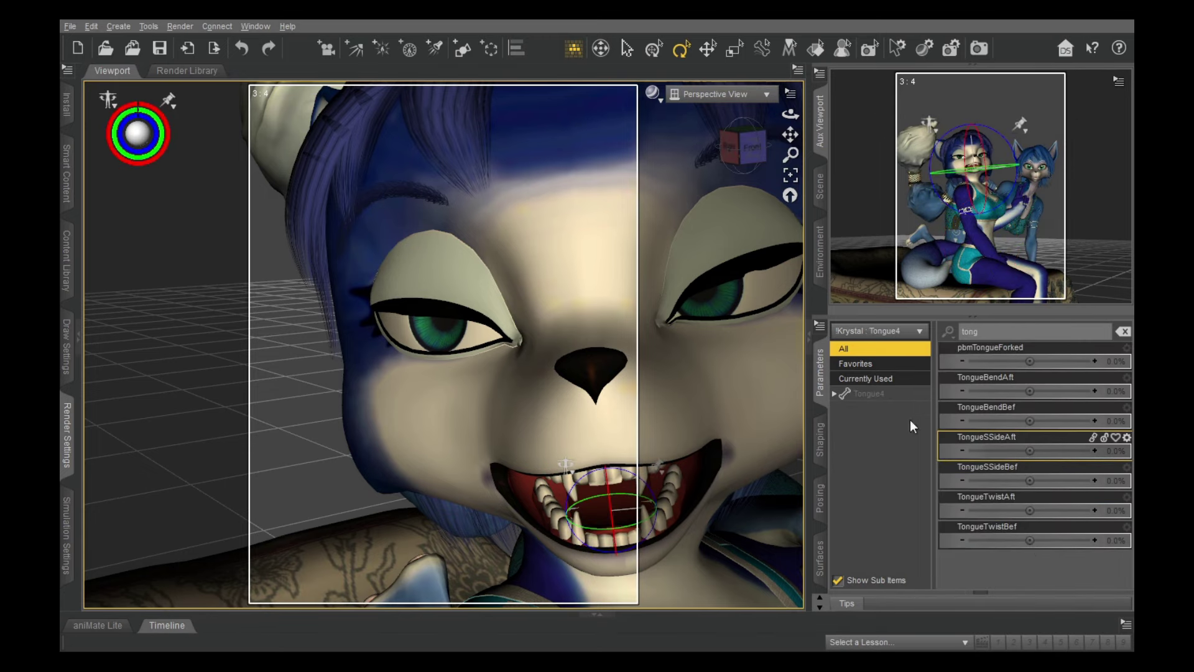
Clear the parameter filter and set the seated figure's Tongue Extend morph to 92.4%
left_click(1123, 332)
left_click(778, 432)
scroll(1114, 437, "down", 10)
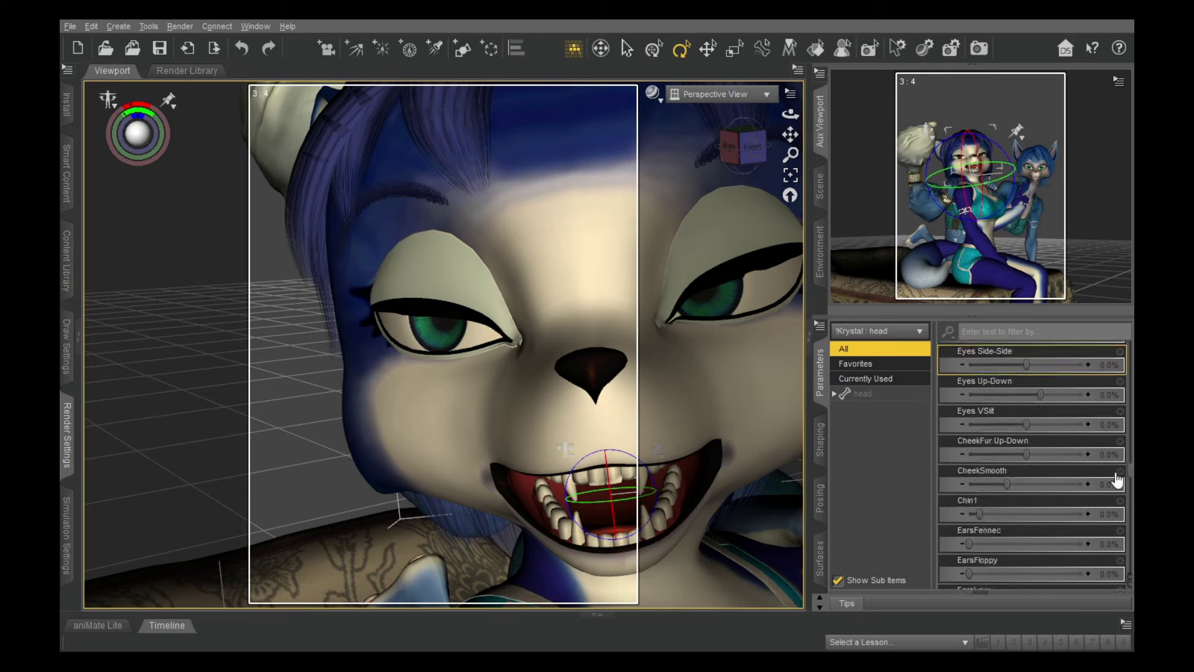
scroll(1118, 480, "down", 10)
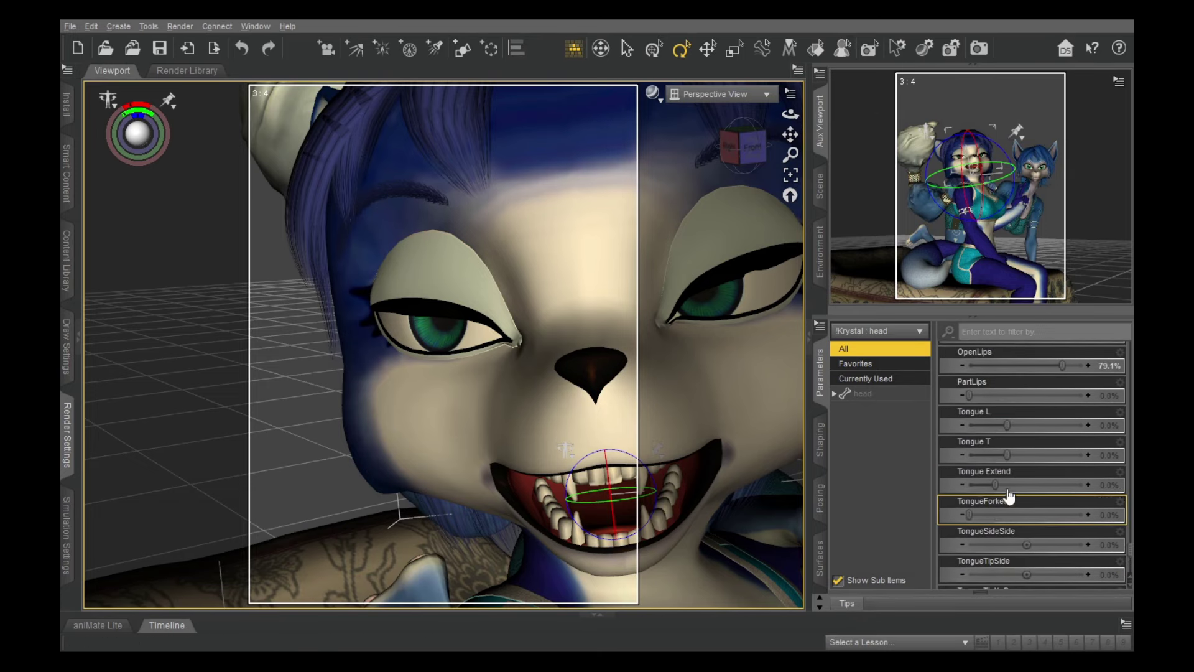
left_click_drag(995, 485, 1026, 489)
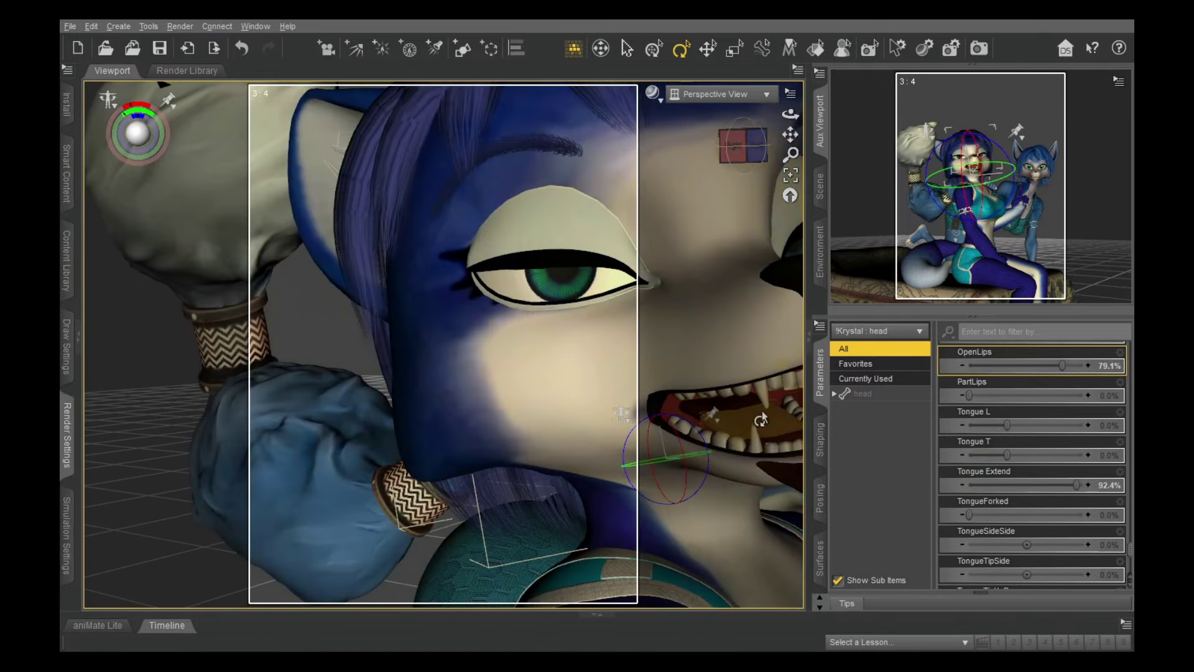
Bend the seated figure's extended tongue downward at the Tongue4 segment and undo the last change
left_click(760, 415)
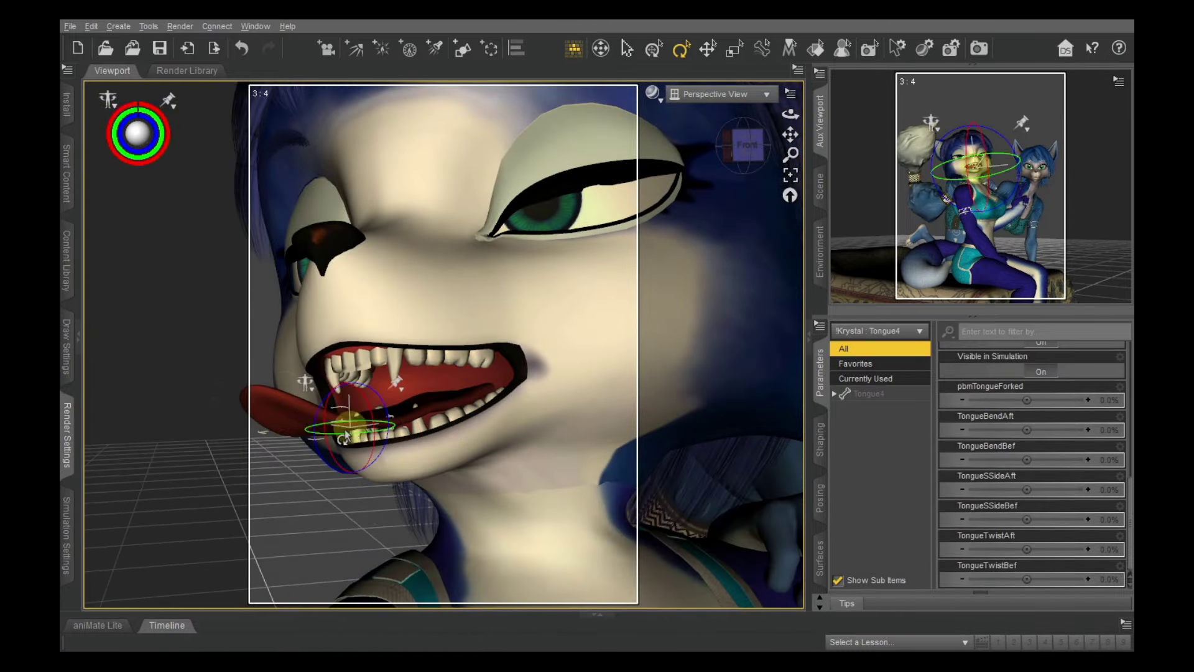
left_click_drag(268, 404, 281, 483)
left_click_drag(746, 144, 749, 180)
left_click(241, 48)
Check the scene through the Camera view and return to the Perspective View
left_click(721, 93)
left_click(696, 234)
left_click(674, 234)
left_click(721, 94)
left_click(709, 110)
Shape the seated figure's tongue with TongueSideSide -29.7%, TongueTipUpDown 146.9%, TongueTwist 7.4% and TongueUpDown 5.3%
left_click(587, 474)
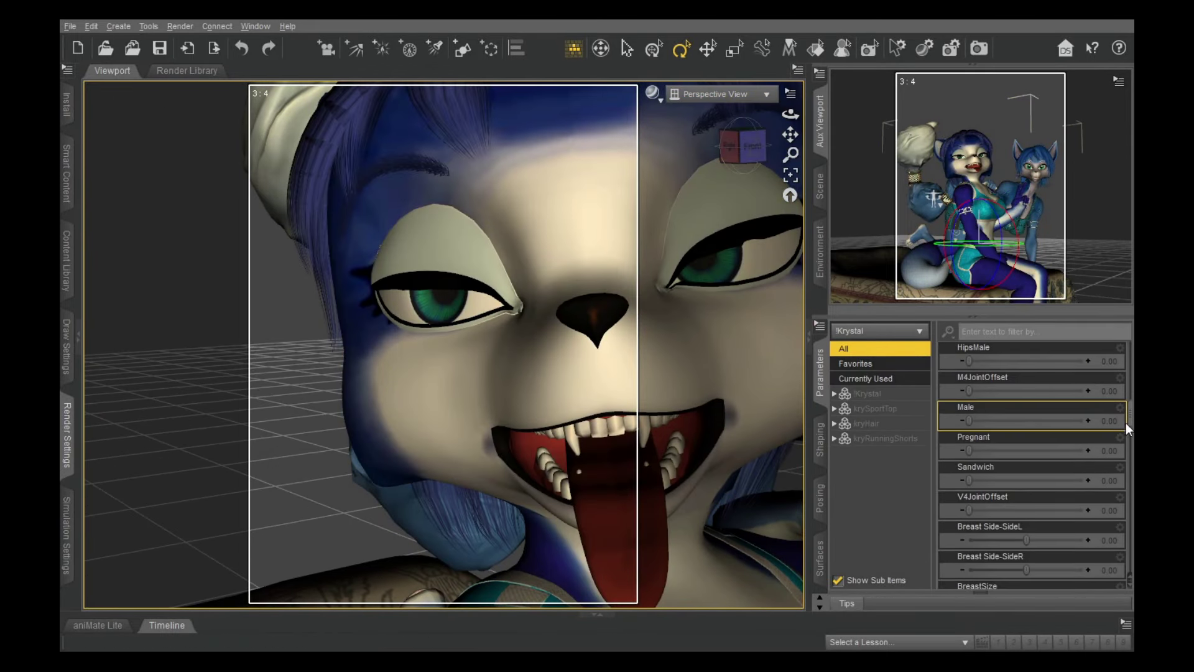
scroll(443, 344, "up", 5)
scroll(443, 344, "down", 6)
left_click_drag(1130, 414, 1120, 561)
left_click(559, 242)
left_click_drag(1130, 429, 1128, 555)
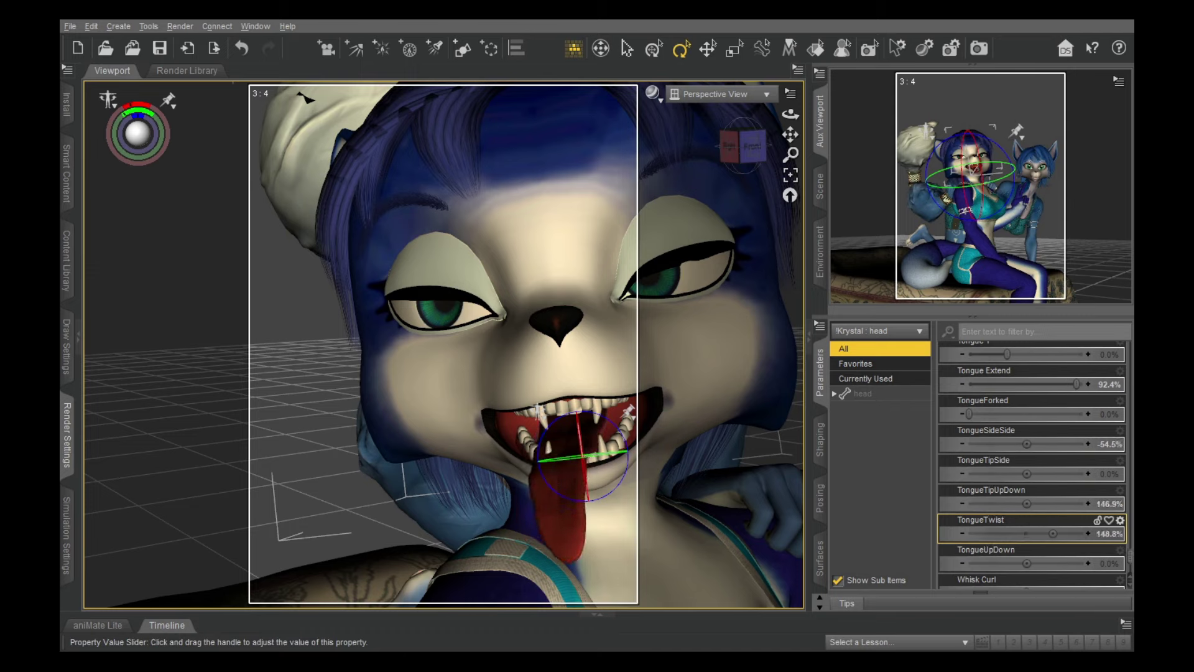
left_click_drag(1001, 563, 1030, 562)
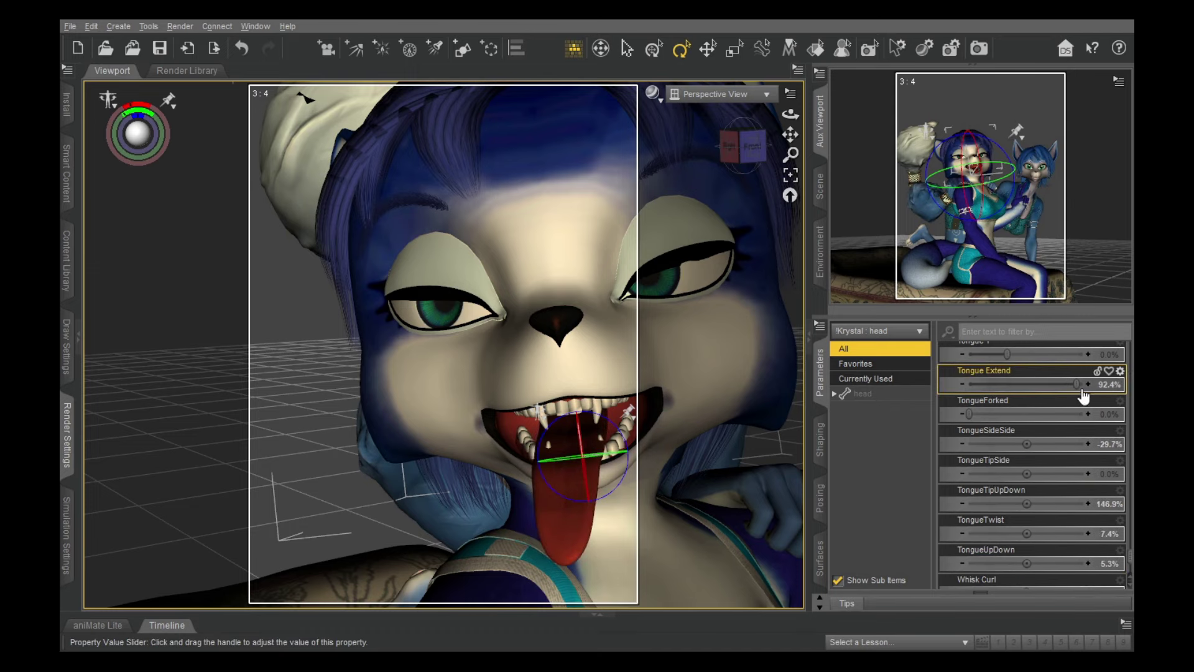
Set the seated figure's Tongue Extend to 89.0% and lower OpenLips to nearly close the mouth around the tongue
left_click_drag(1067, 387, 1074, 385)
left_click_drag(1062, 354, 1001, 368)
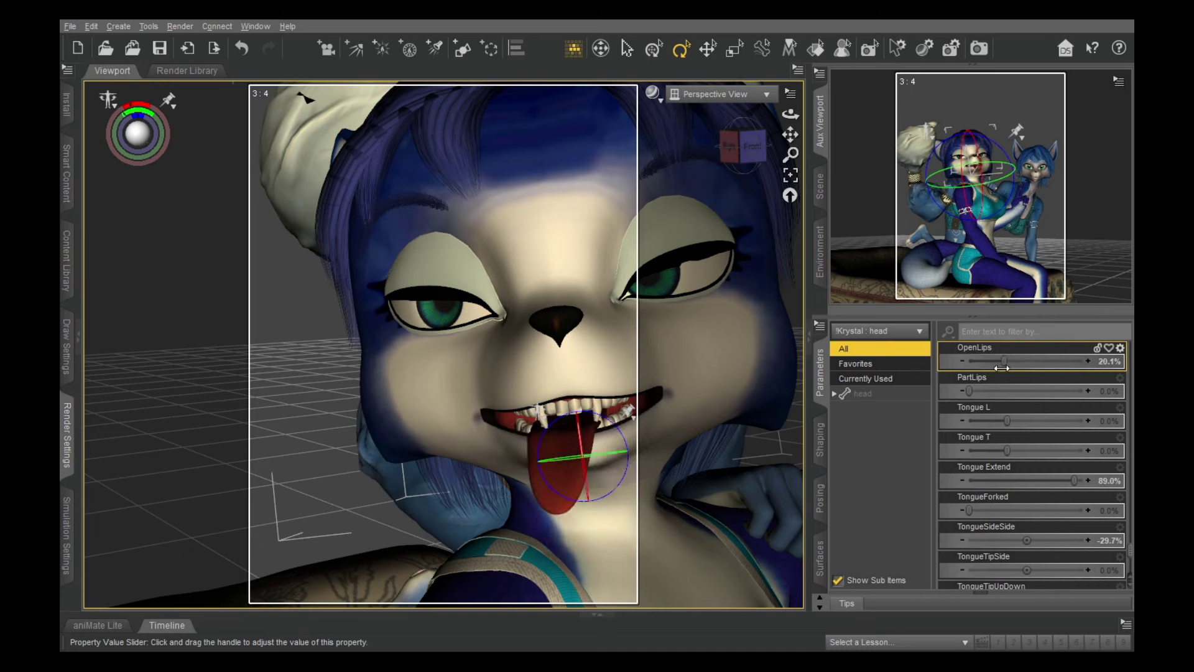
Bend the seated figure's tongue tip and scale the Tongue4 segment to 124.9% in X, 121.2% in Y and 176.0% in Z
left_click_drag(567, 460, 564, 488)
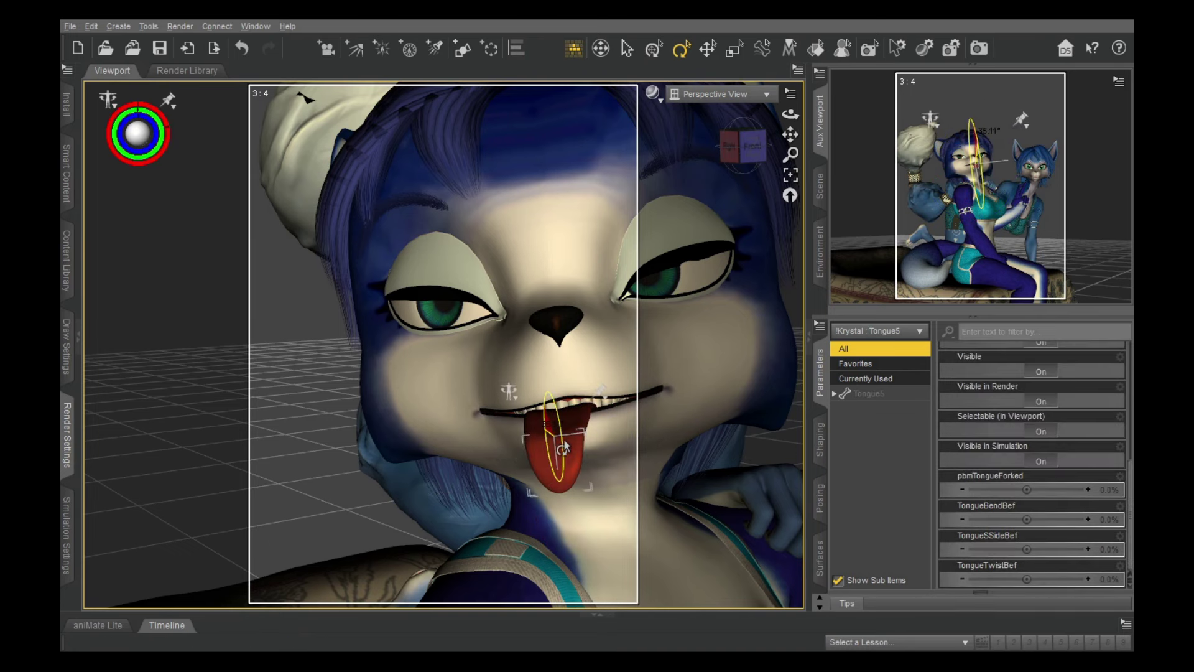
left_click(554, 420)
scroll(1018, 467, "up", 8)
left_click_drag(1026, 509, 1061, 481)
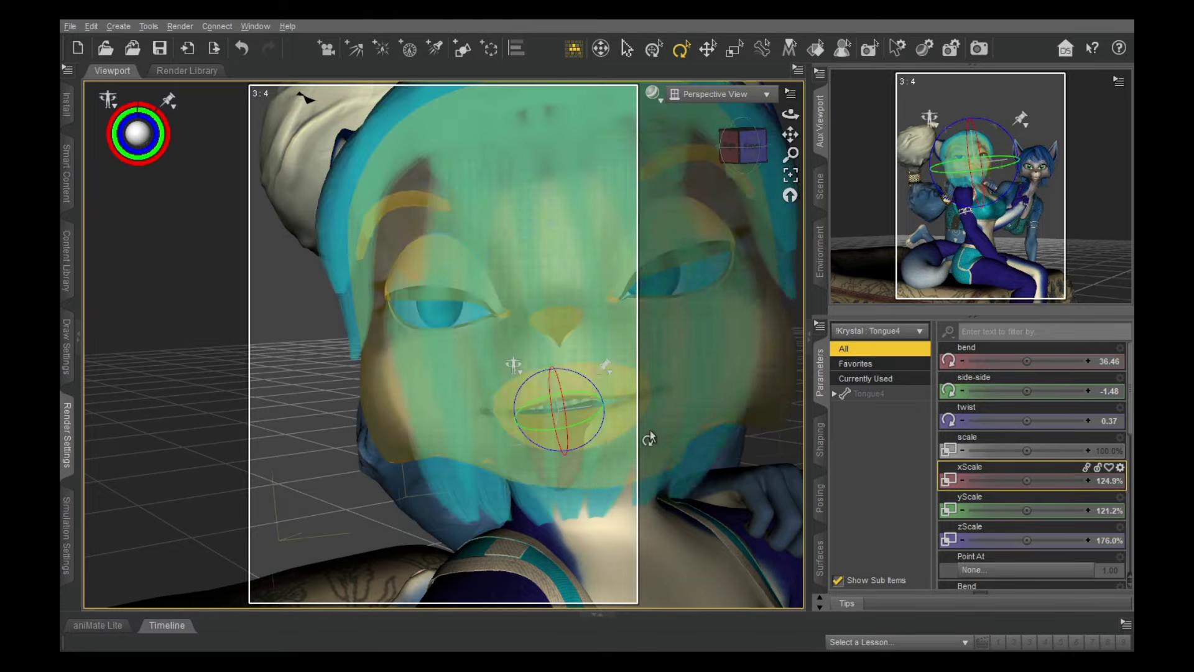
Rotate the seated figure's Tongue4 segment downward to a bend of about 73.70
left_click(563, 460)
scroll(701, 434, "down", 5)
left_click(322, 419)
mouse_move(740, 146)
left_mouse_down()
mouse_move(768, 147)
mouse_move(743, 147)
left_mouse_up()
left_click(457, 384)
scroll(456, 386, "up", 5)
left_click(483, 410)
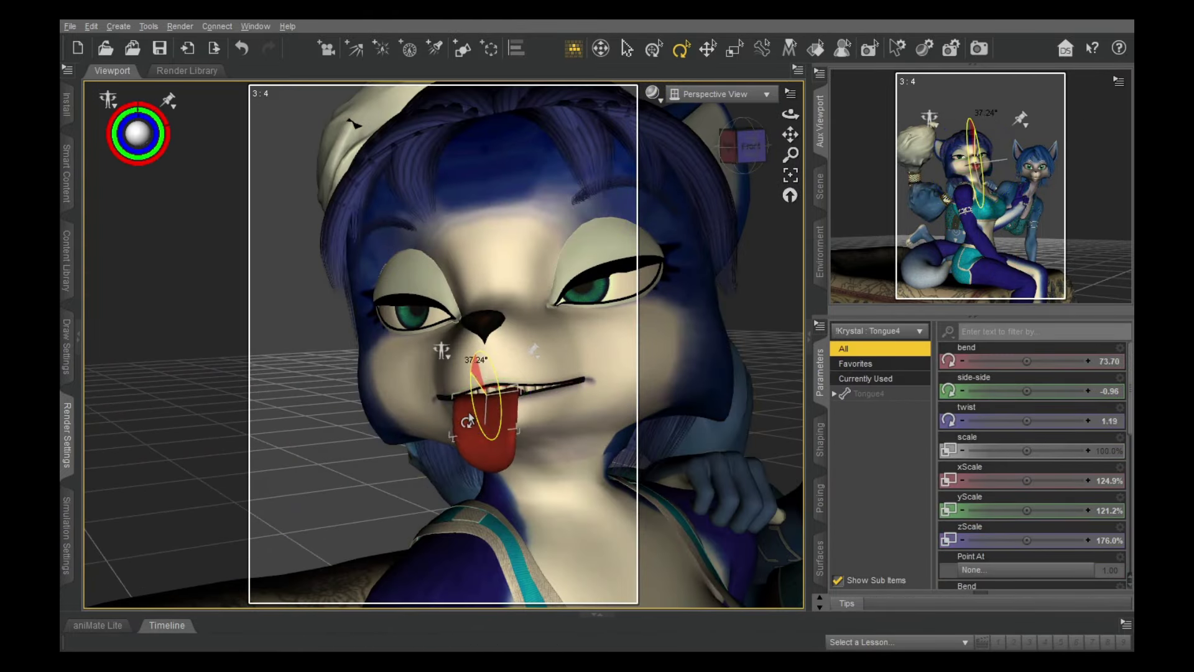
left_click(285, 398)
Switch to the Camera view and turn the seated figure's eyes sideways, to about 5.77 for the right eye and -5.11 for the left
left_click(721, 93)
left_click(691, 225)
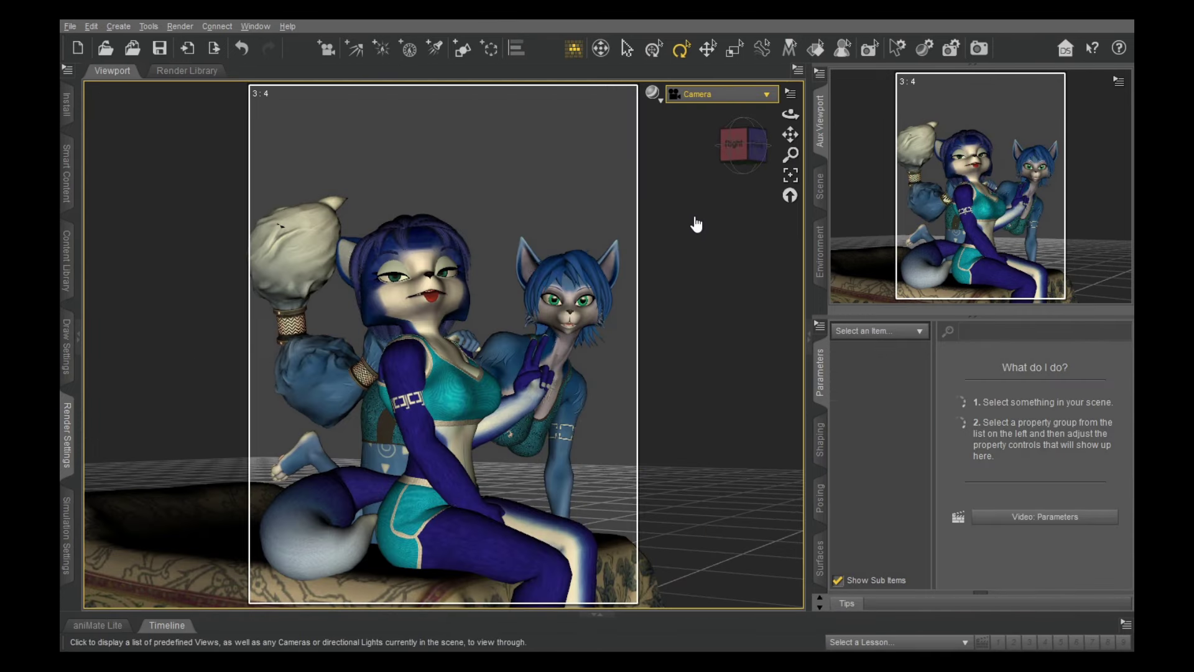
left_click(388, 317)
left_click(426, 318)
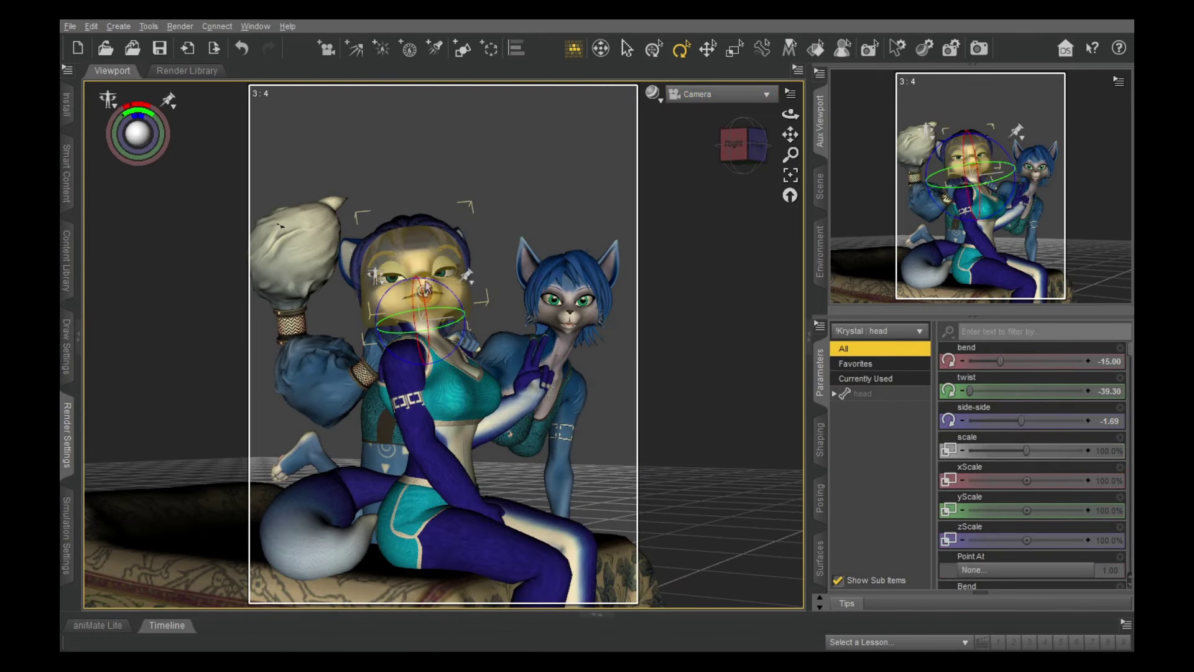
left_click(404, 288)
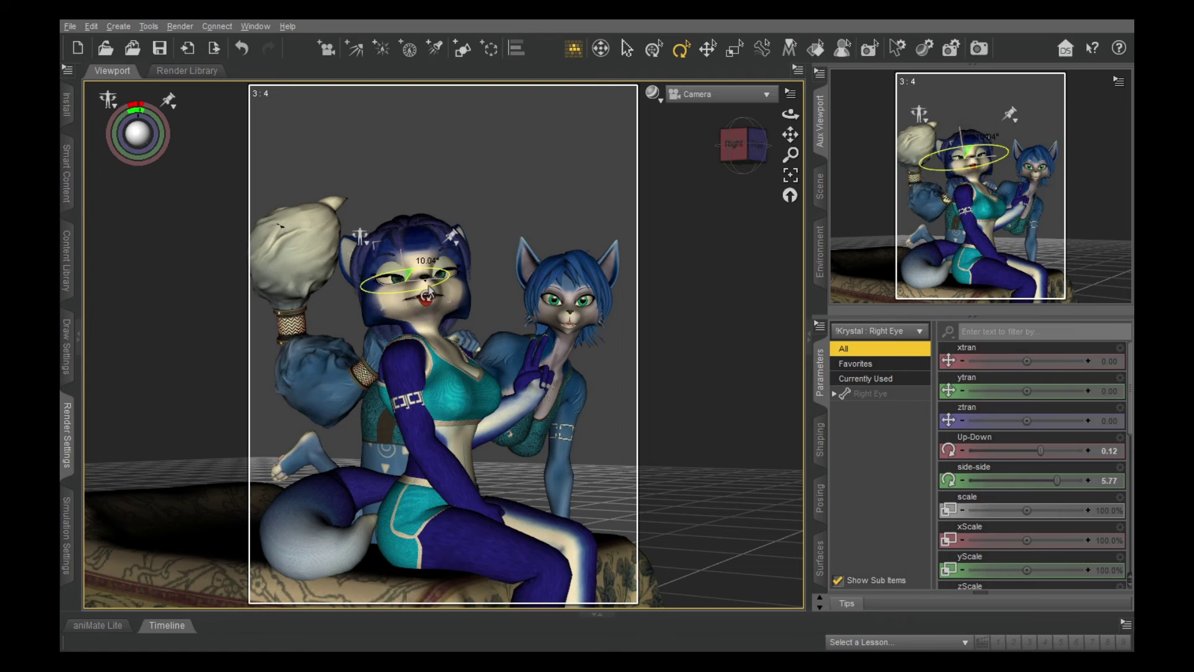
left_click(442, 286)
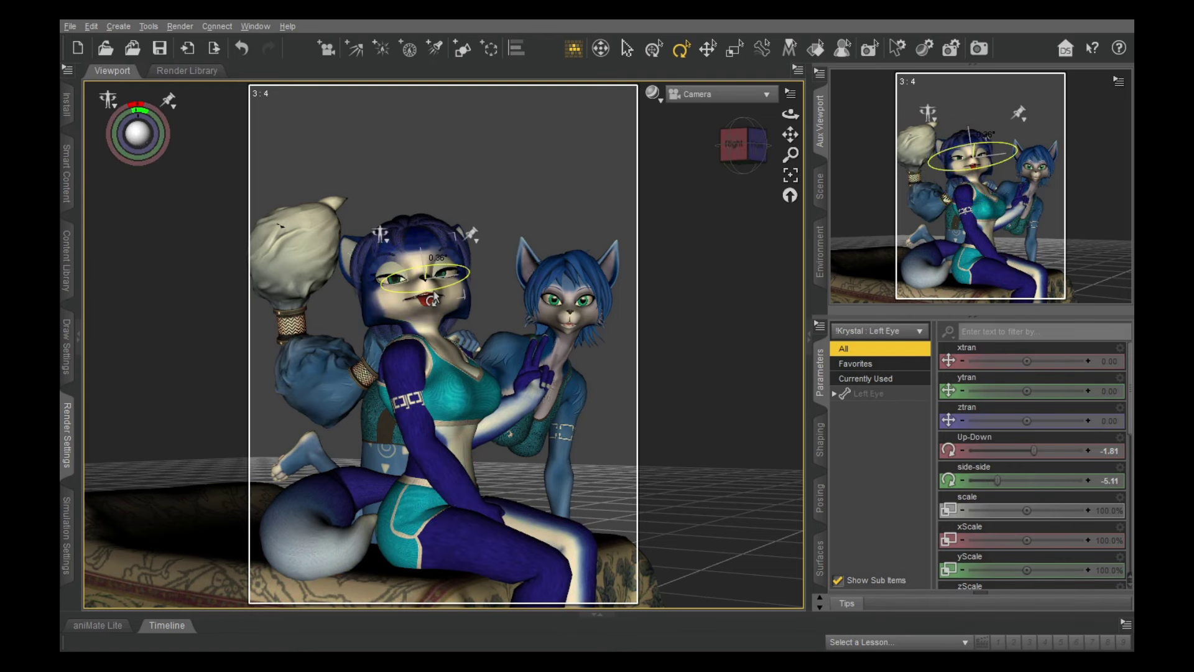
left_click(558, 221)
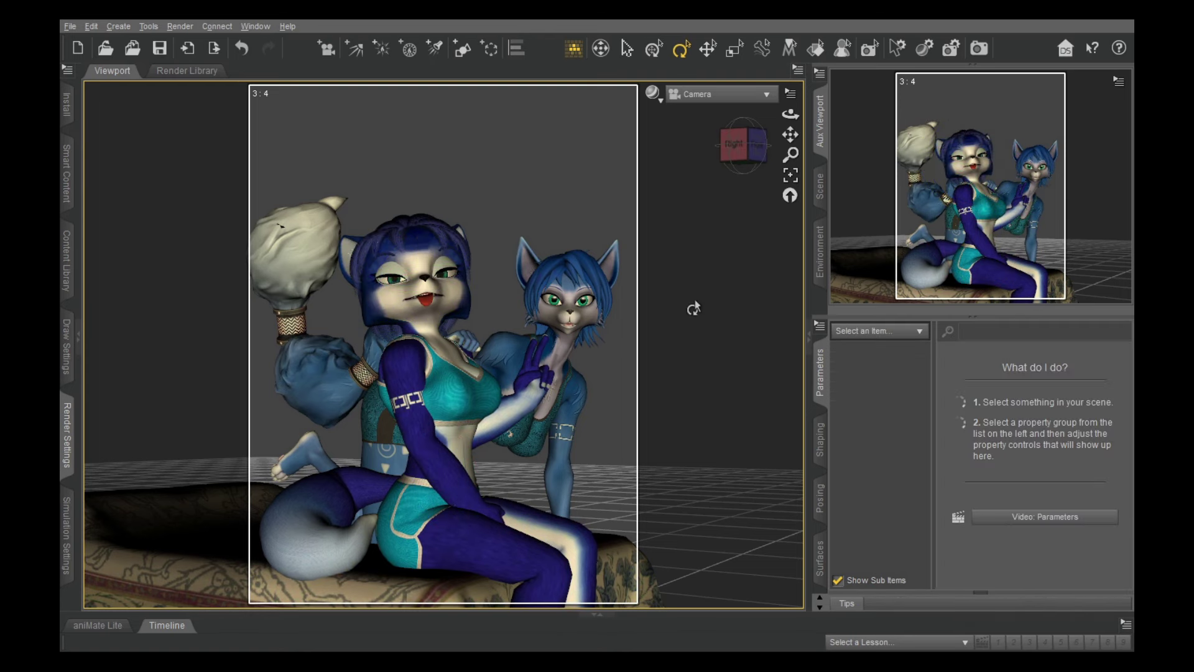
Reframe the camera so both figures sit inside the 3:4 frame
scroll(644, 317, "up", 3)
middle_click_drag(644, 317, 601, 317)
scroll(601, 317, "up", 3)
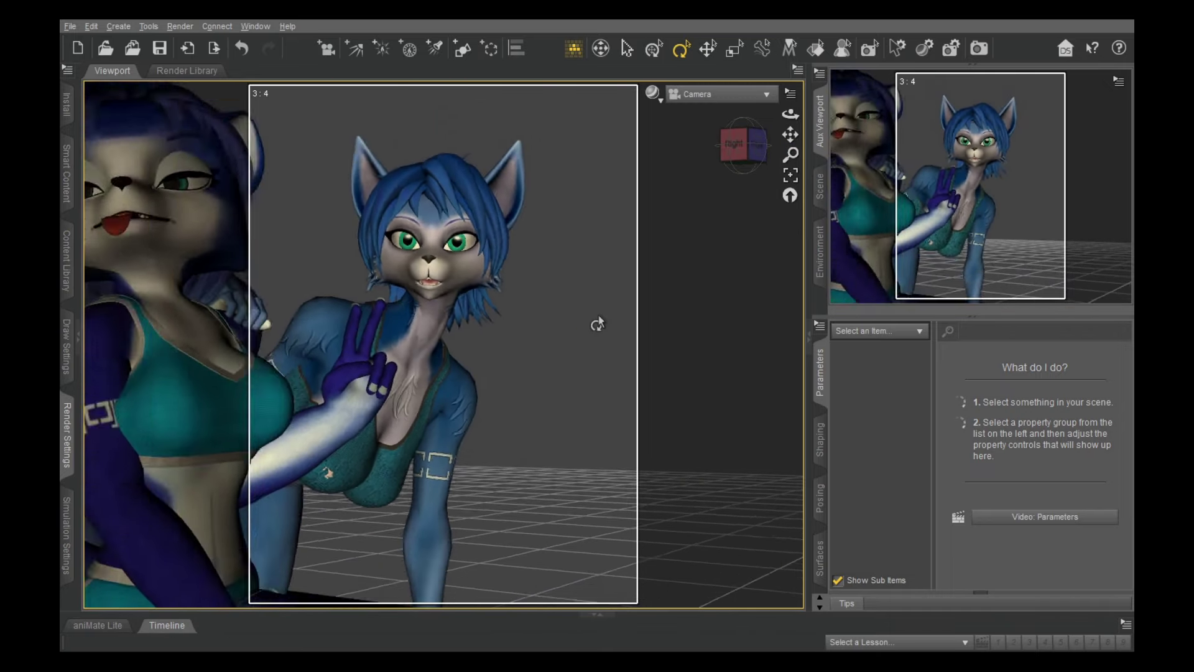
scroll(598, 323, "down", 6)
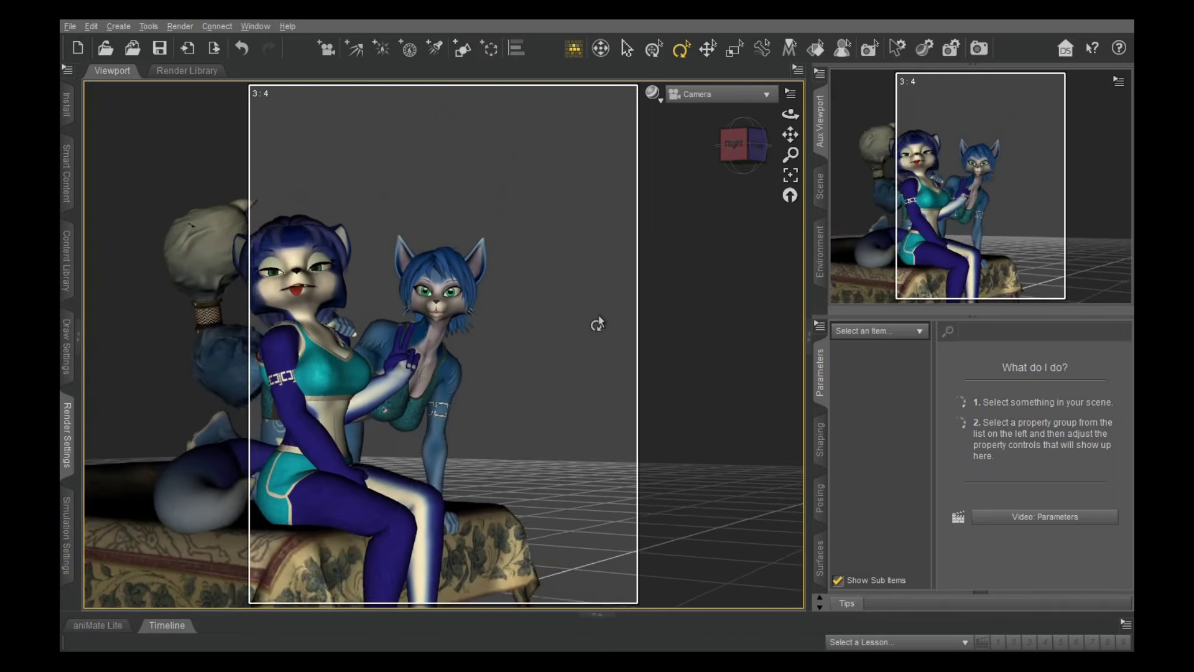
right_click_drag(790, 135, 792, 146)
Select the seated figure's head and rotate it slightly
left_click(429, 298)
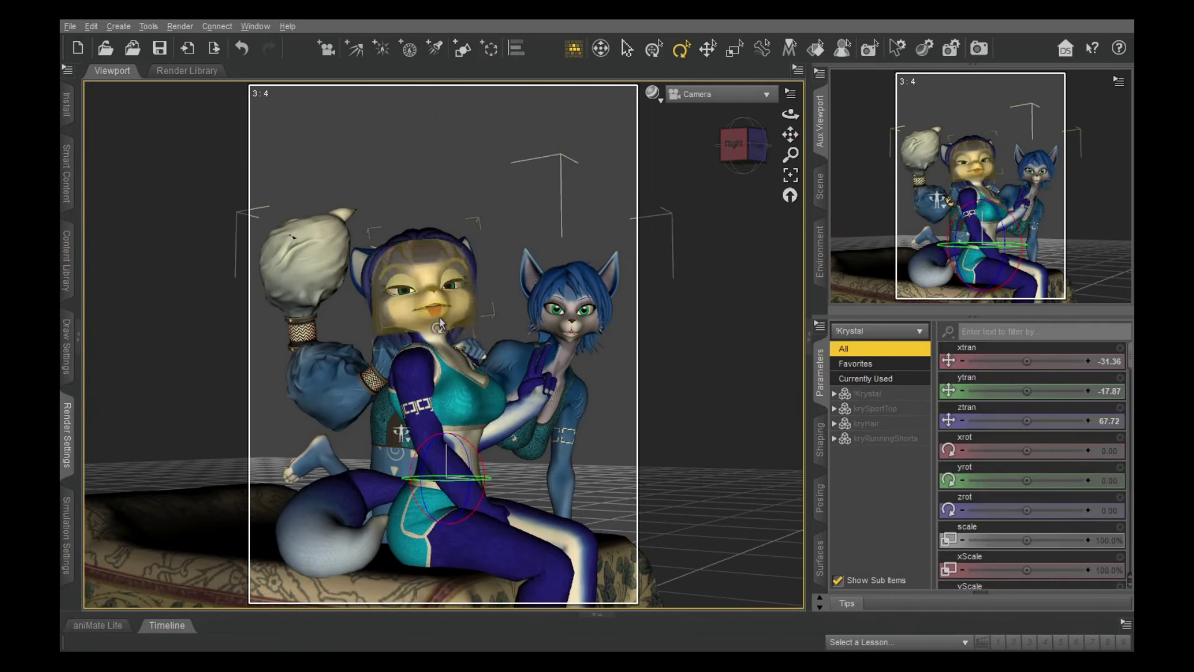
left_click(436, 301)
left_click_drag(449, 308, 398, 337)
left_click(719, 349)
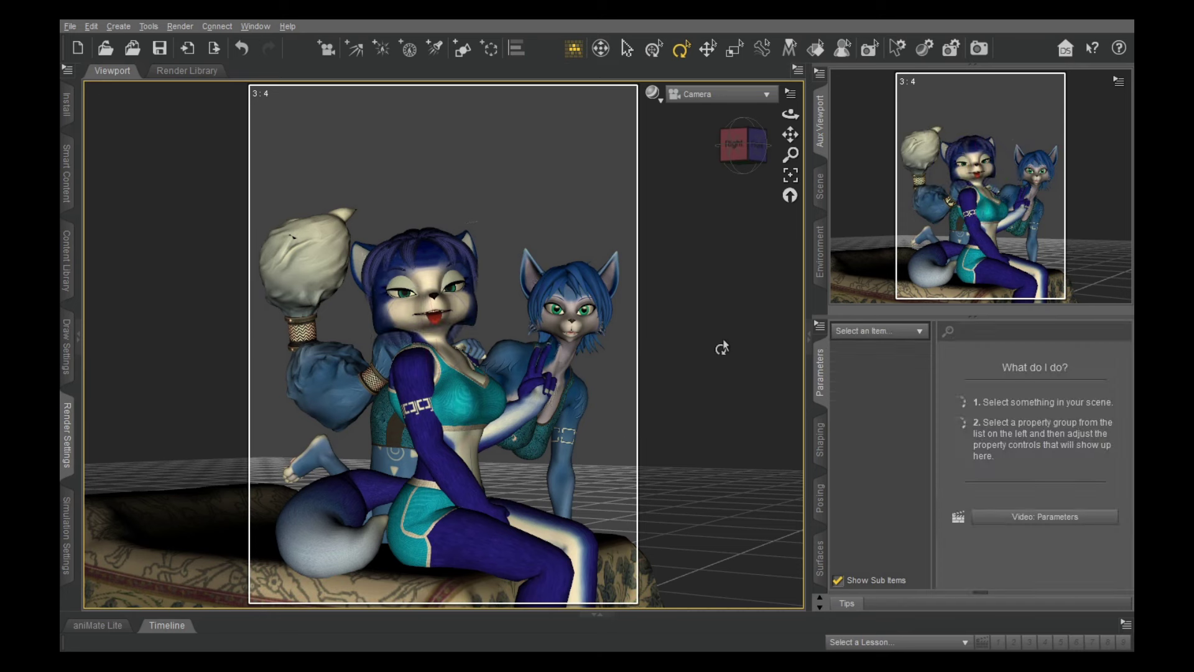
Move the camera closer and shift it so the two figures fill more of the 3:4 frame
scroll(707, 332, "up", 2)
mouse_move(789, 134)
left_mouse_down()
mouse_move(789, 103)
mouse_move(789, 135)
left_mouse_up()
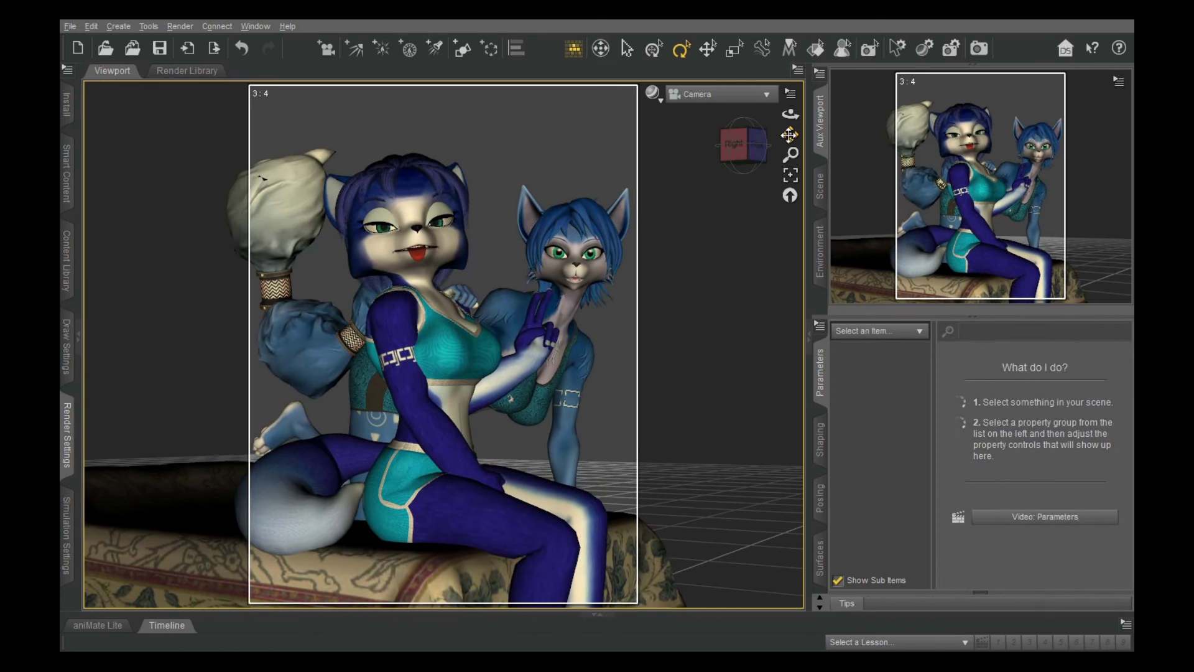
Select the kneeling figure's head bone and adjust its rotation slightly
left_click(575, 227)
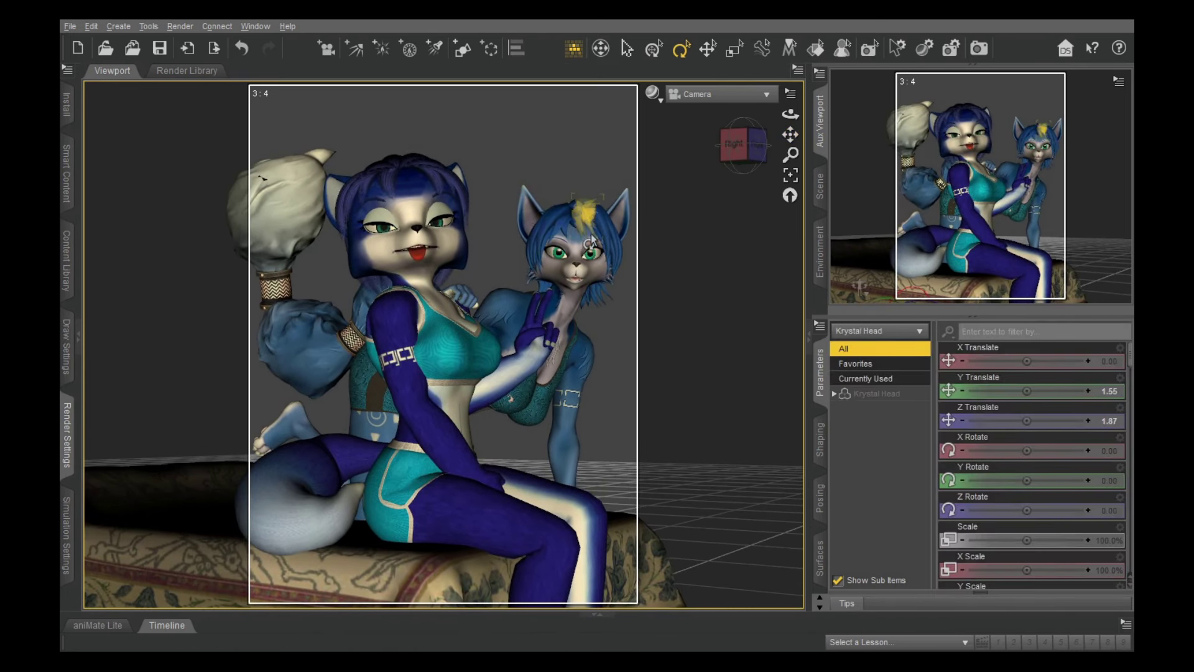
left_click(577, 249)
left_click_drag(579, 267, 573, 266)
left_click(712, 309)
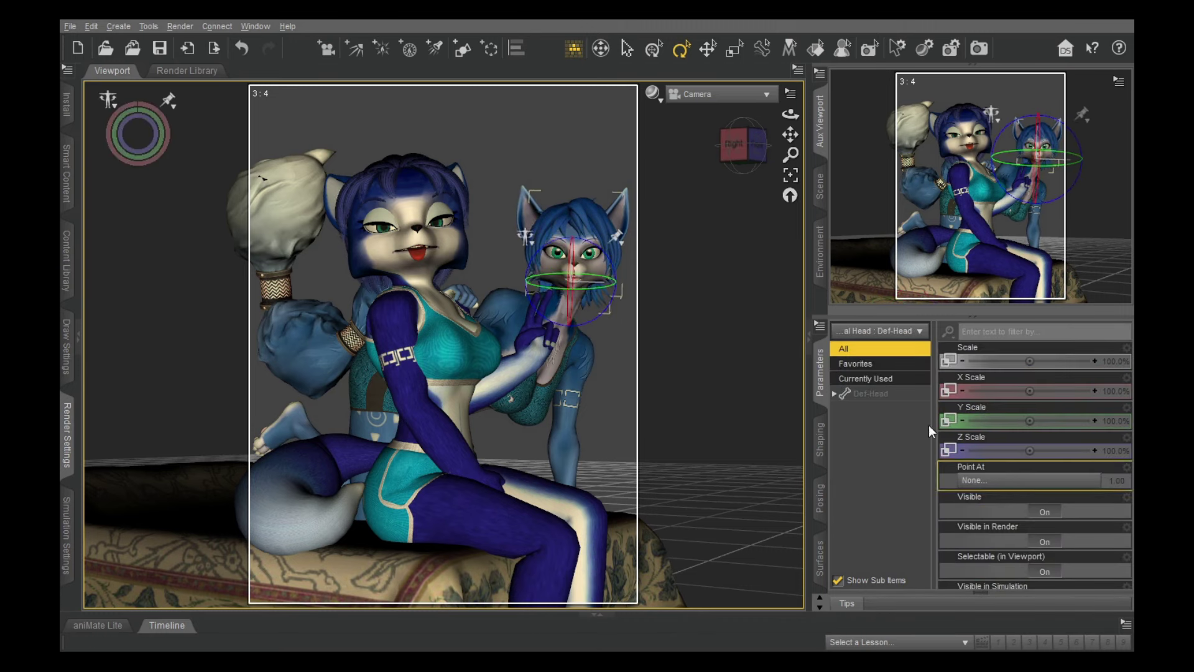
left_click(587, 258)
left_click(586, 258)
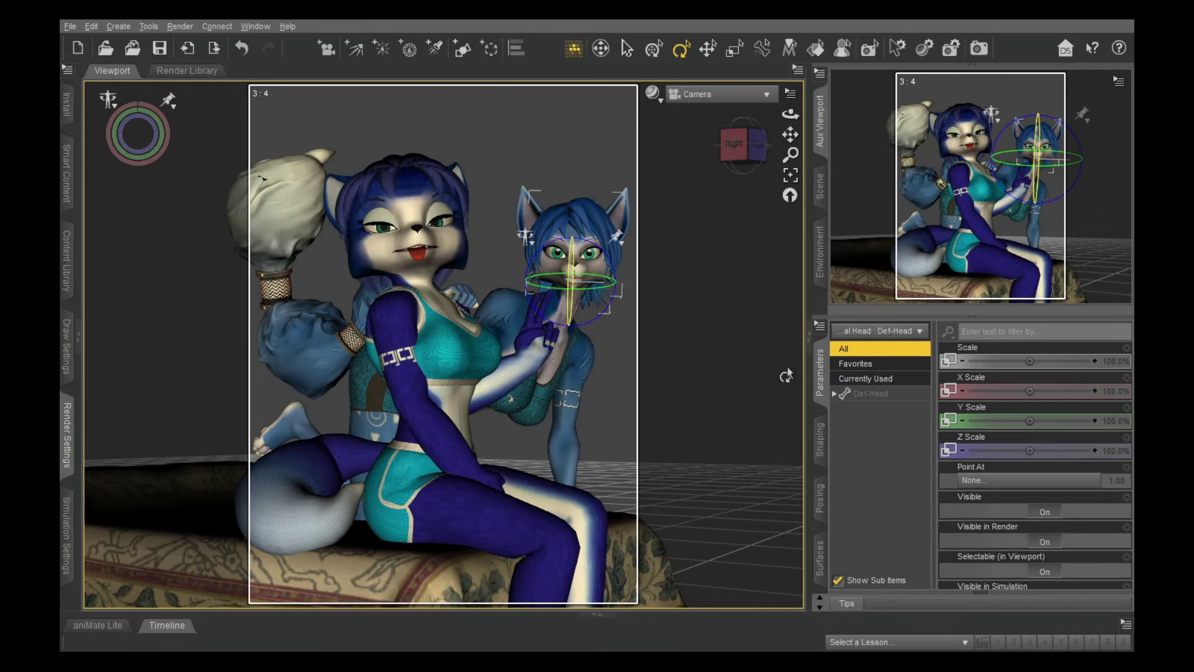